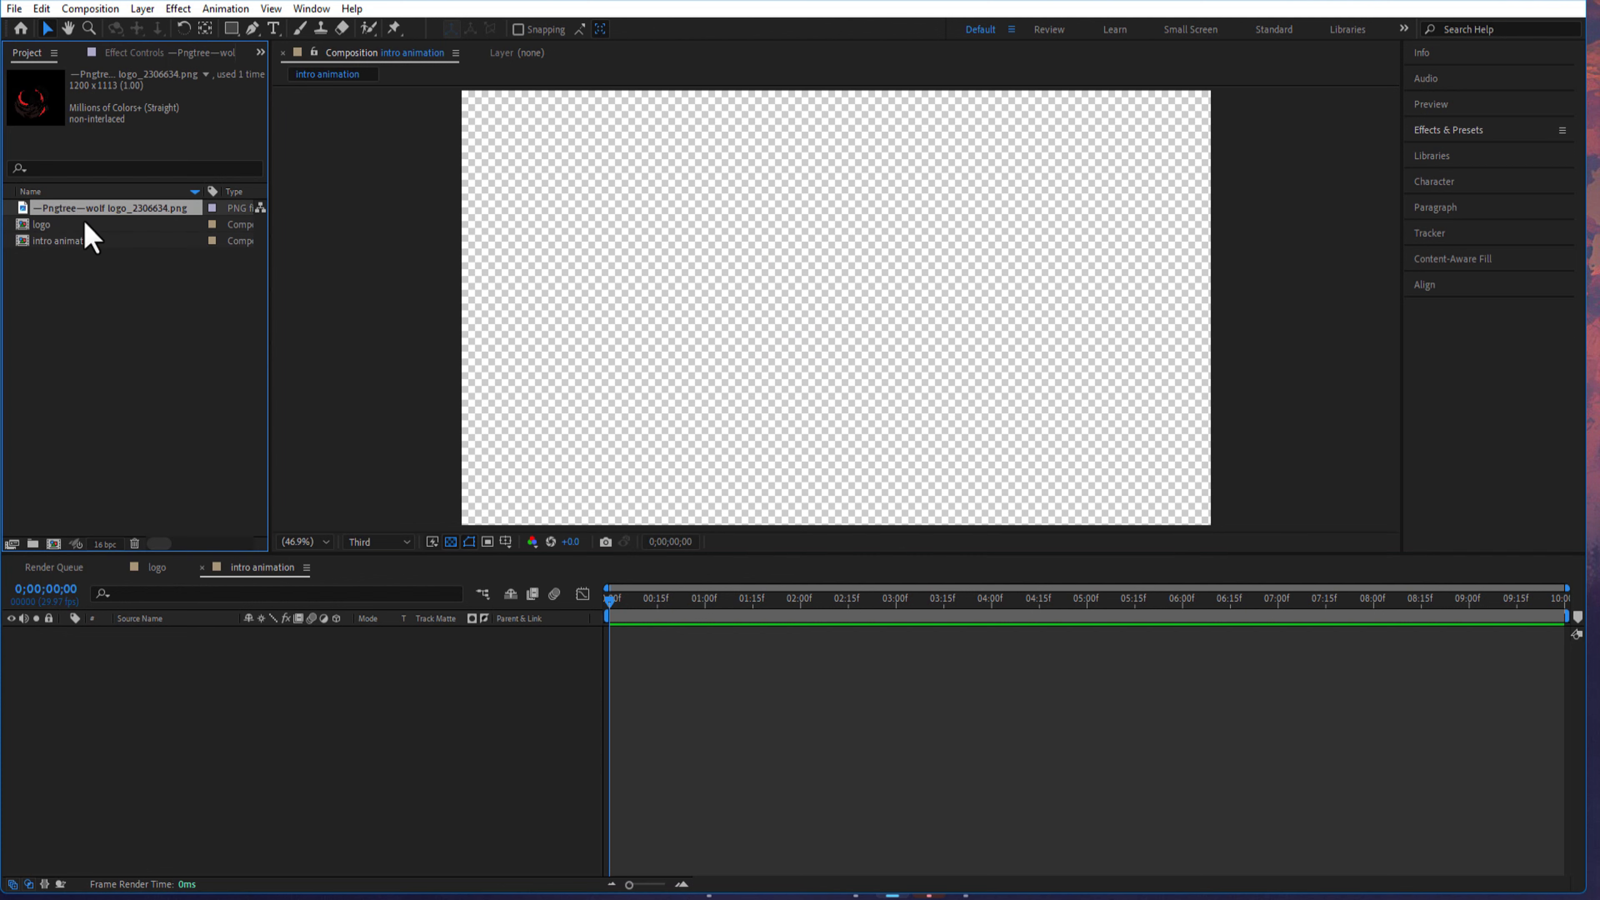
- Place the wolf logo PNG in the intro animation composition at position 960, 461 and scale it down
{"action": "key", "text": "s"}
{"action": "left_click_drag", "start_coordinate": [272, 650], "coordinate": [255, 650]}
{"action": "left_click", "coordinate": [132, 670]}
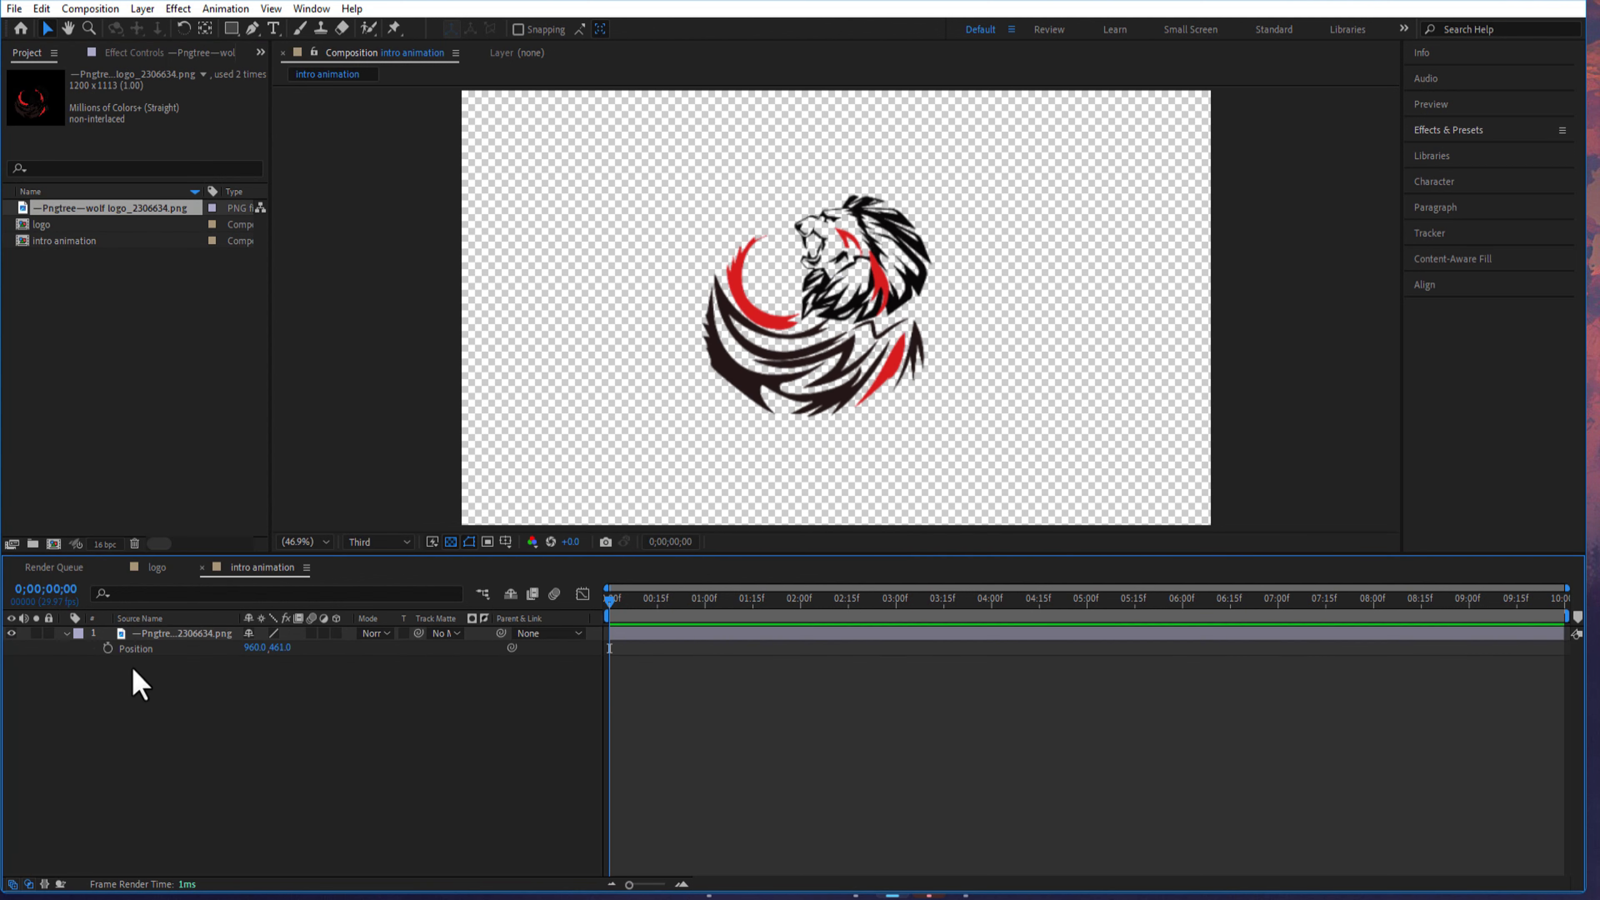
- Rename the wolf logo layer to "logo"
{"action": "left_click", "coordinate": [170, 634]}
{"action": "key", "text": "s"}
{"action": "key", "text": "Return"}
{"action": "type", "text": "logo"}
{"action": "left_click", "coordinate": [228, 778]}
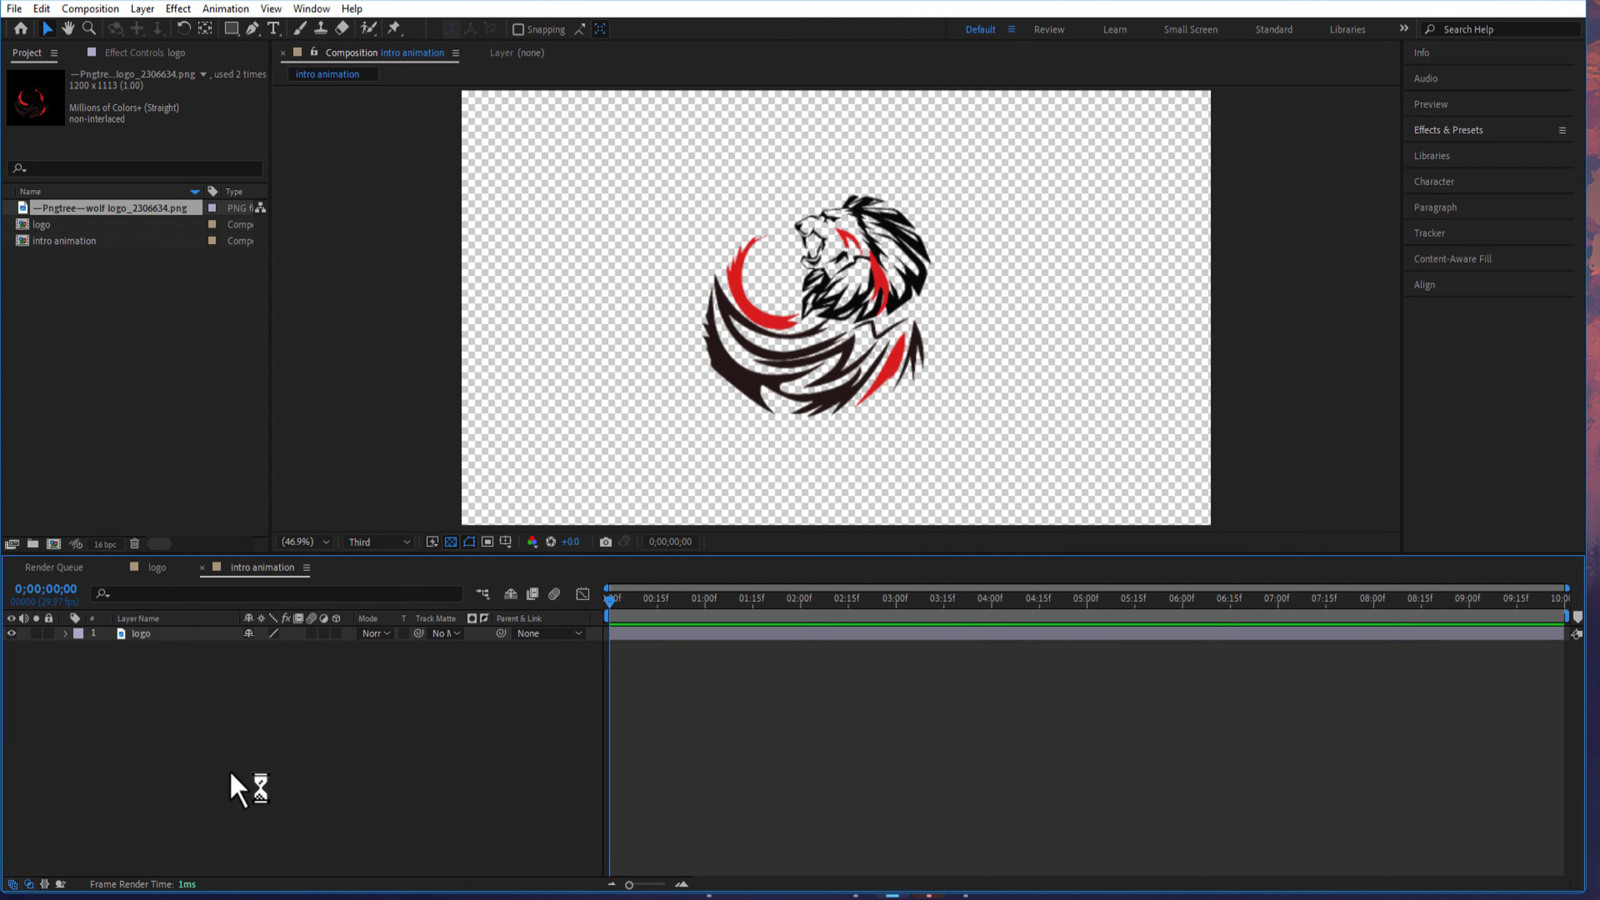
- Create a white 1920 x 1080 solid named "background" and place it beneath the logo layer
{"action": "right_click", "coordinate": [215, 726]}
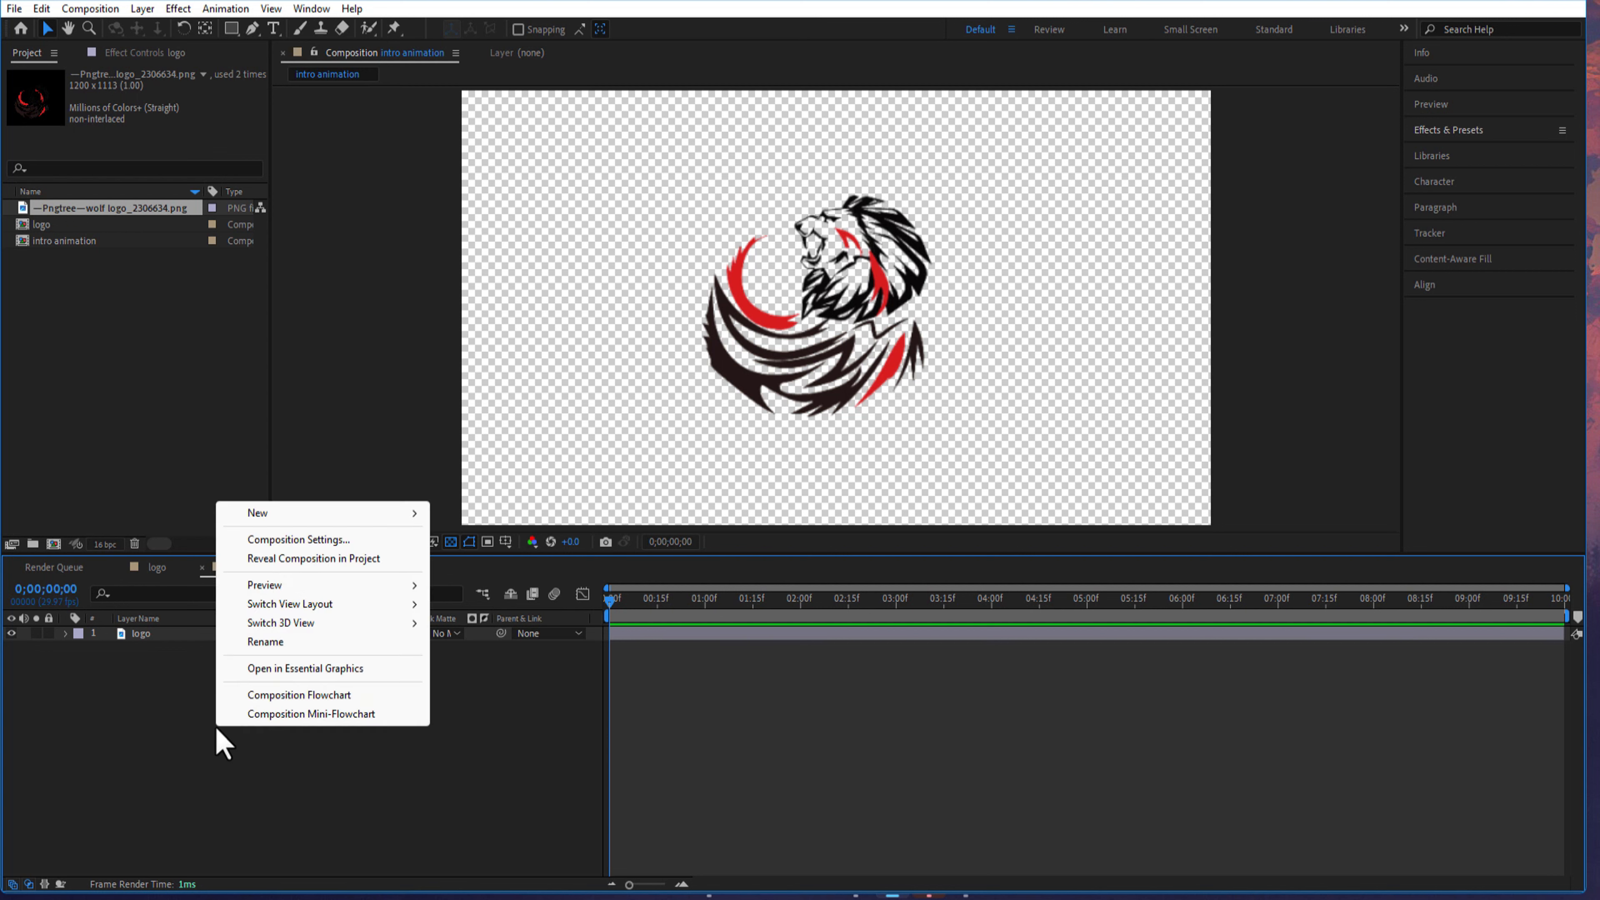
{"action": "mouse_move", "coordinate": [289, 513]}
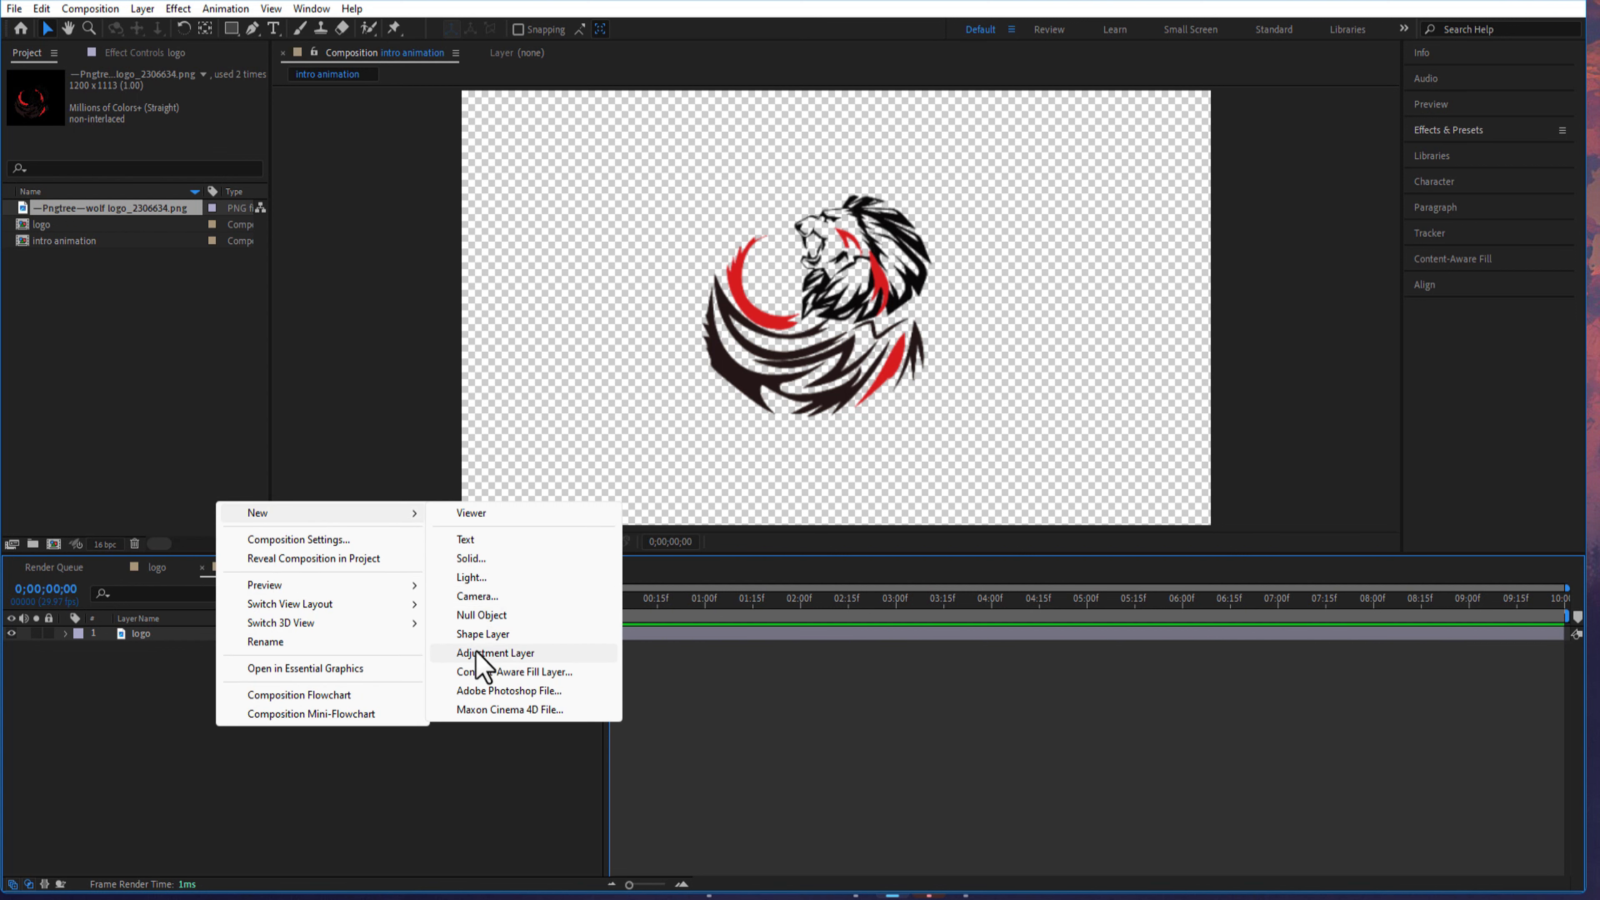
{"action": "left_click", "coordinate": [484, 560]}
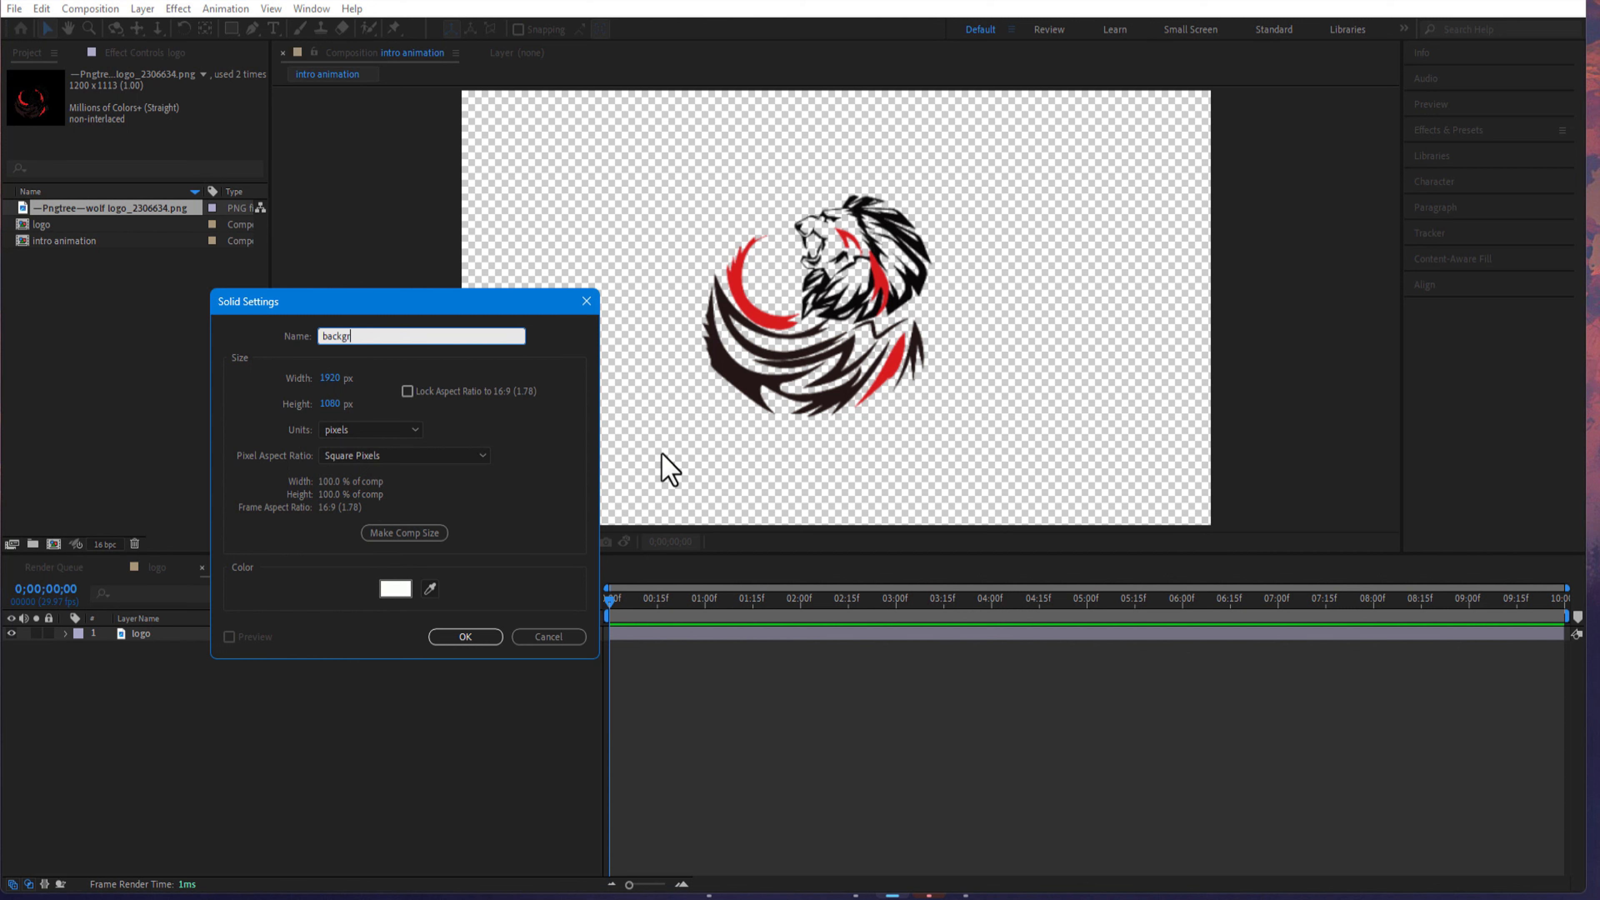
{"action": "type", "text": "background"}
{"action": "key", "text": "Return"}
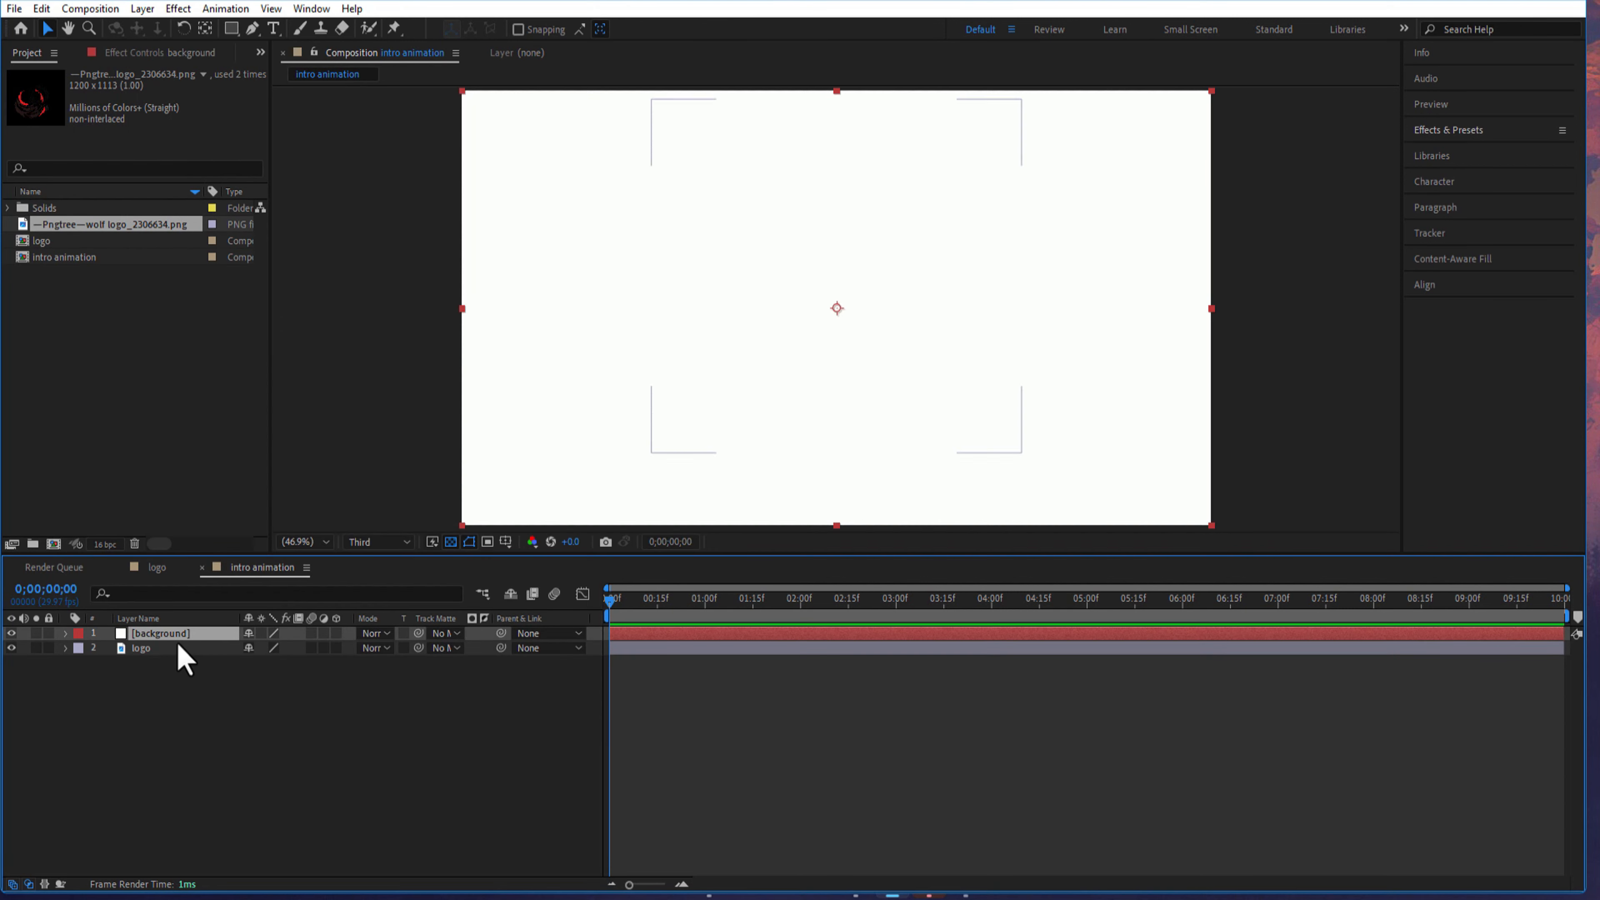
{"action": "left_click_drag", "start_coordinate": [177, 638], "coordinate": [257, 685]}
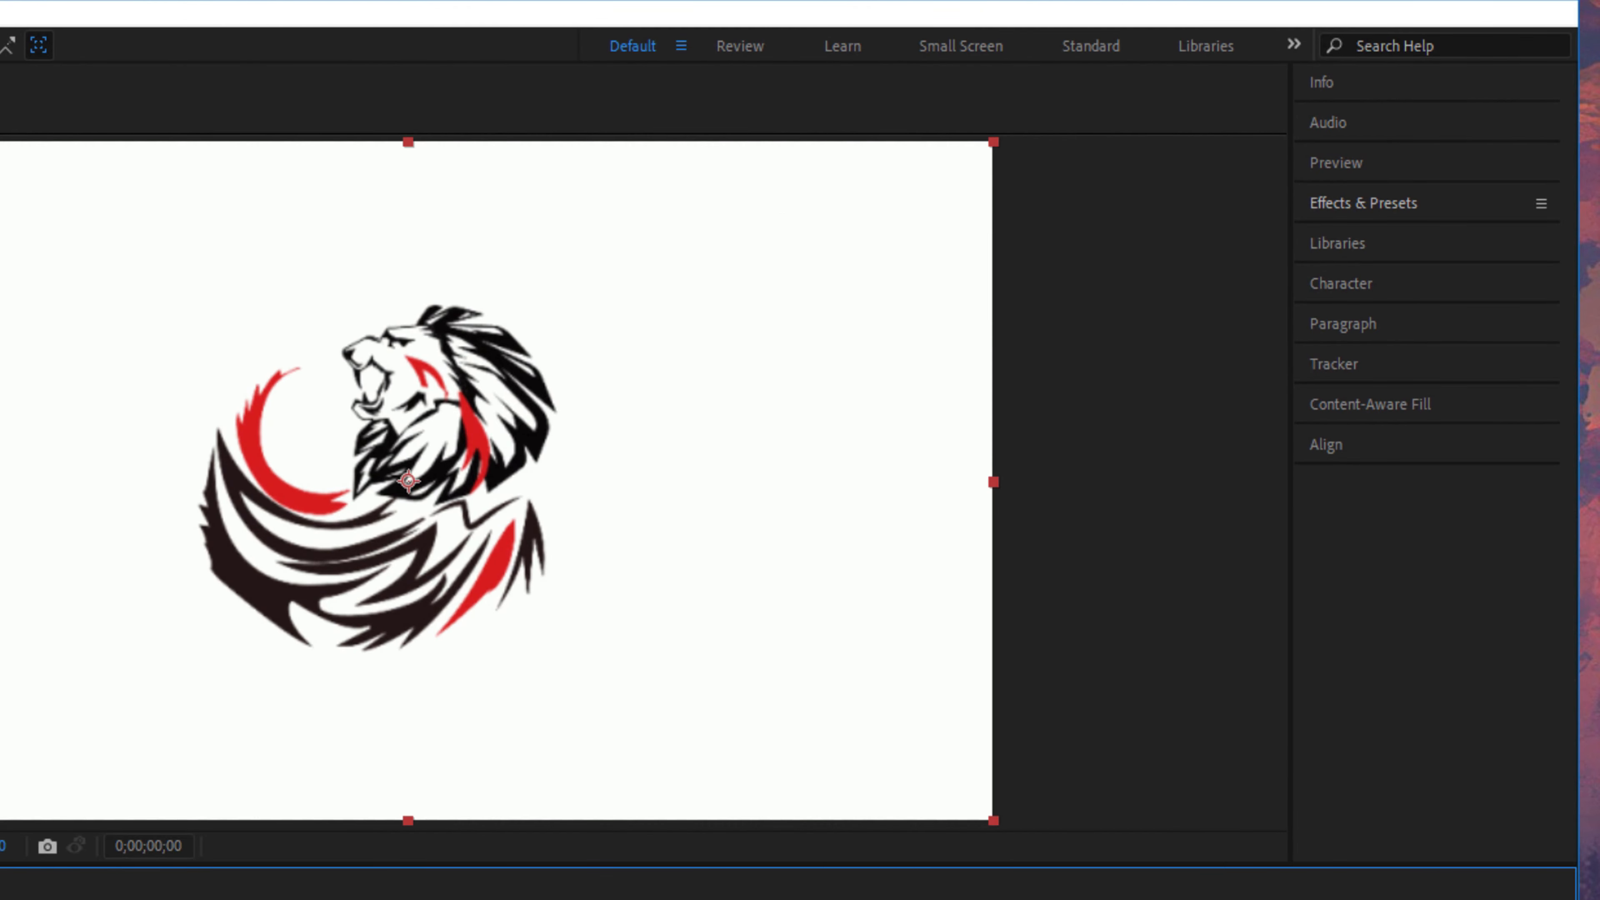
- Apply the Fill effect to the logo layer and set its color to dark grey
{"action": "left_click", "coordinate": [1374, 208]}
{"action": "left_click", "coordinate": [1411, 239]}
{"action": "type", "text": "fill"}
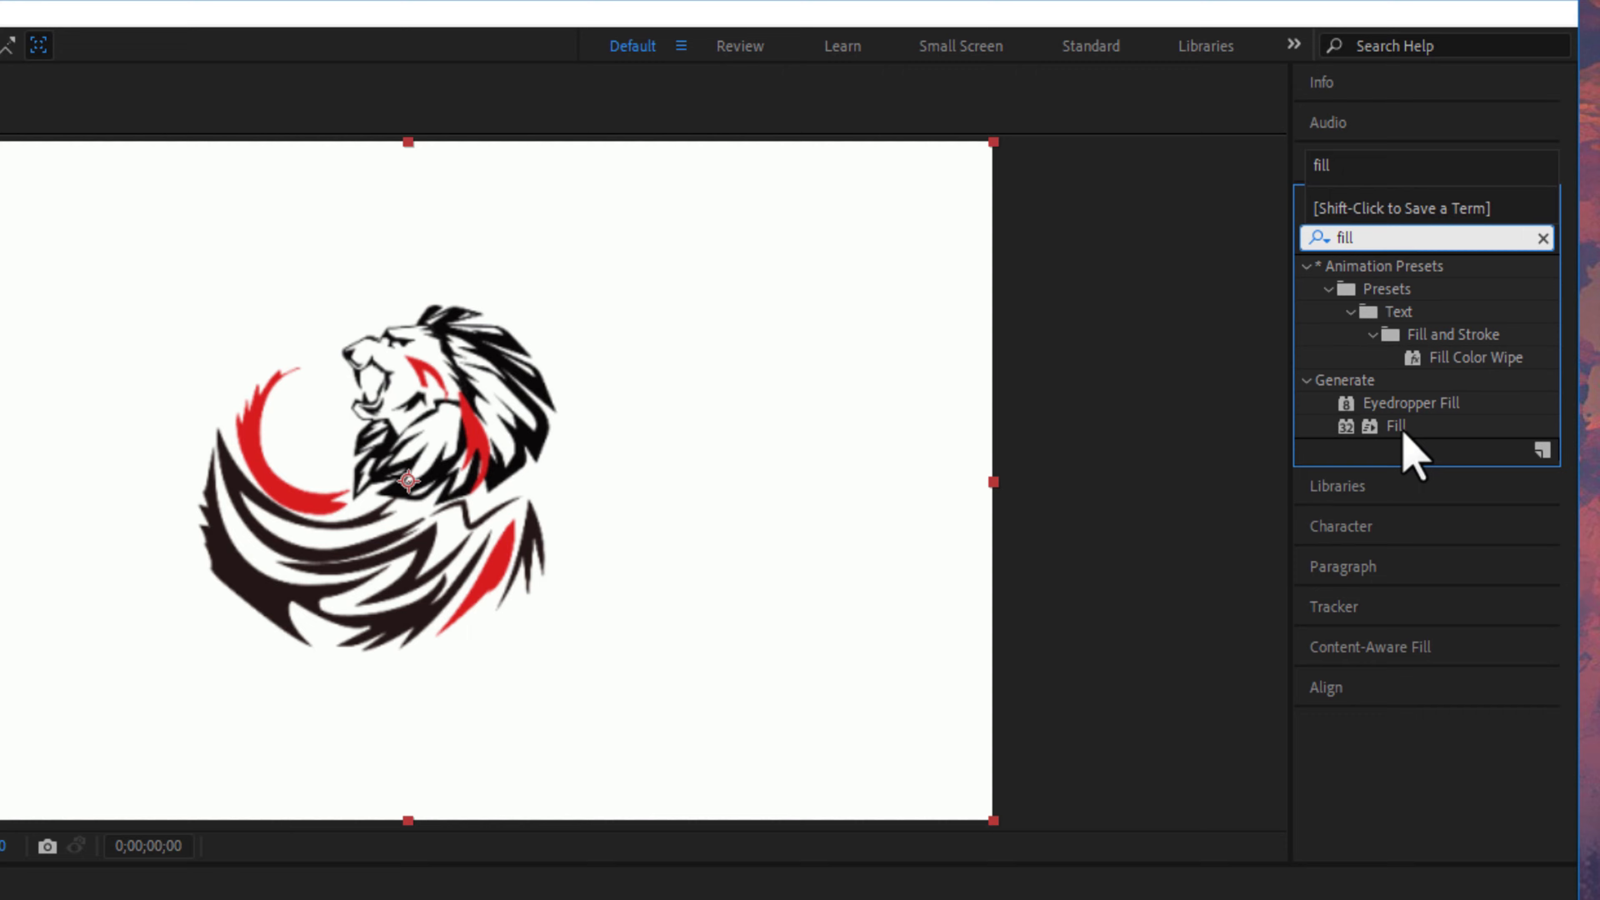
{"action": "left_click_drag", "start_coordinate": [1397, 428], "coordinate": [126, 637]}
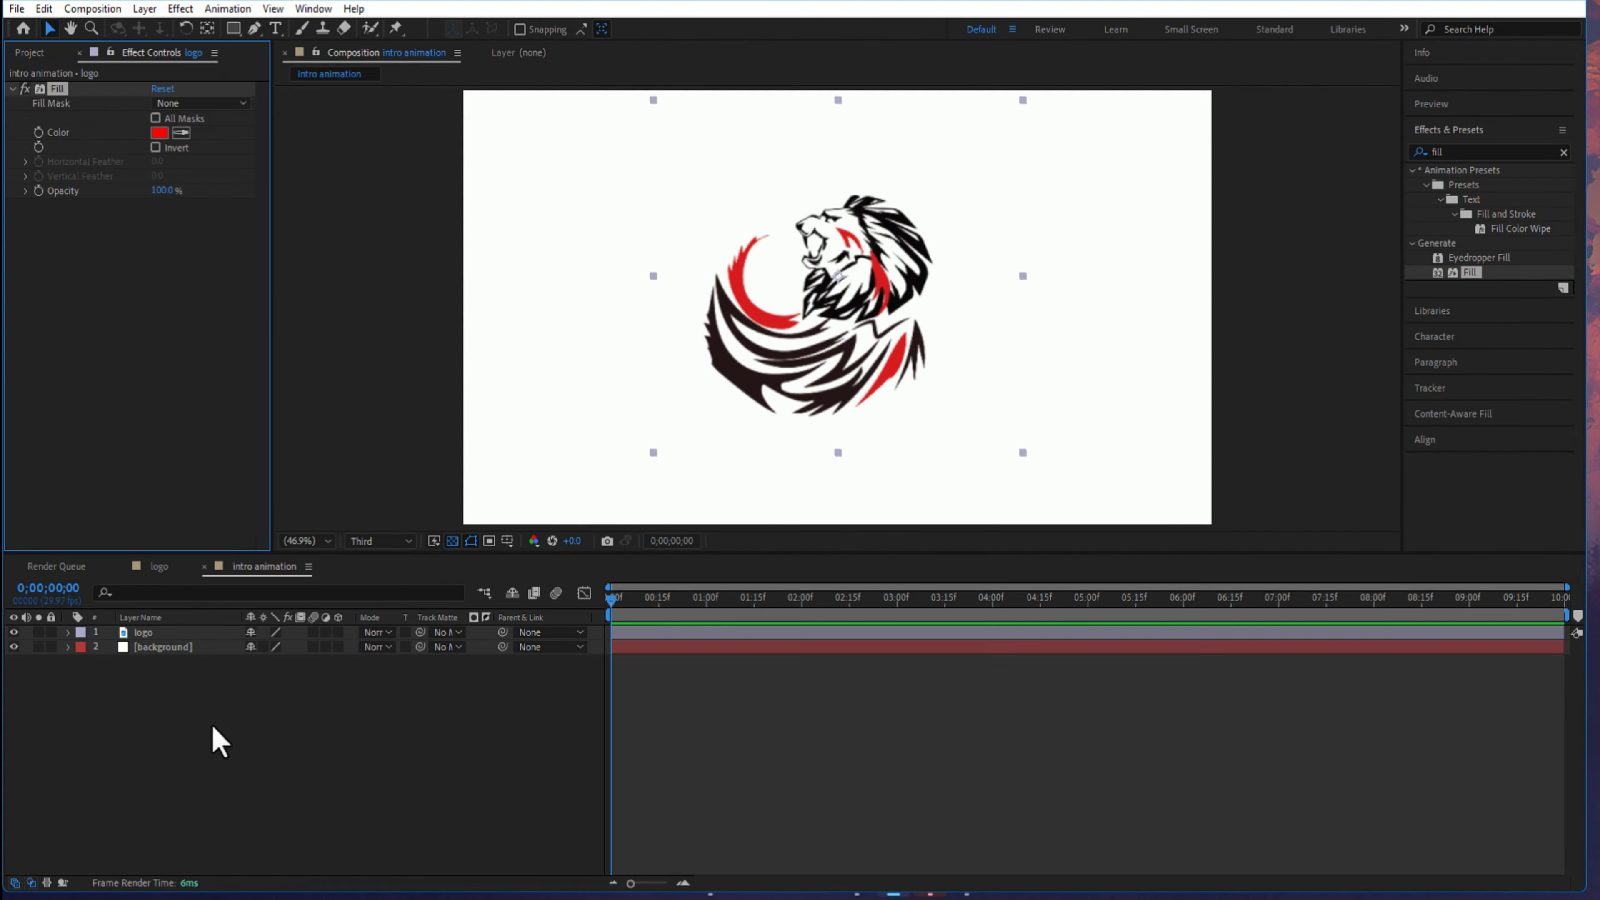
{"action": "left_click", "coordinate": [160, 132]}
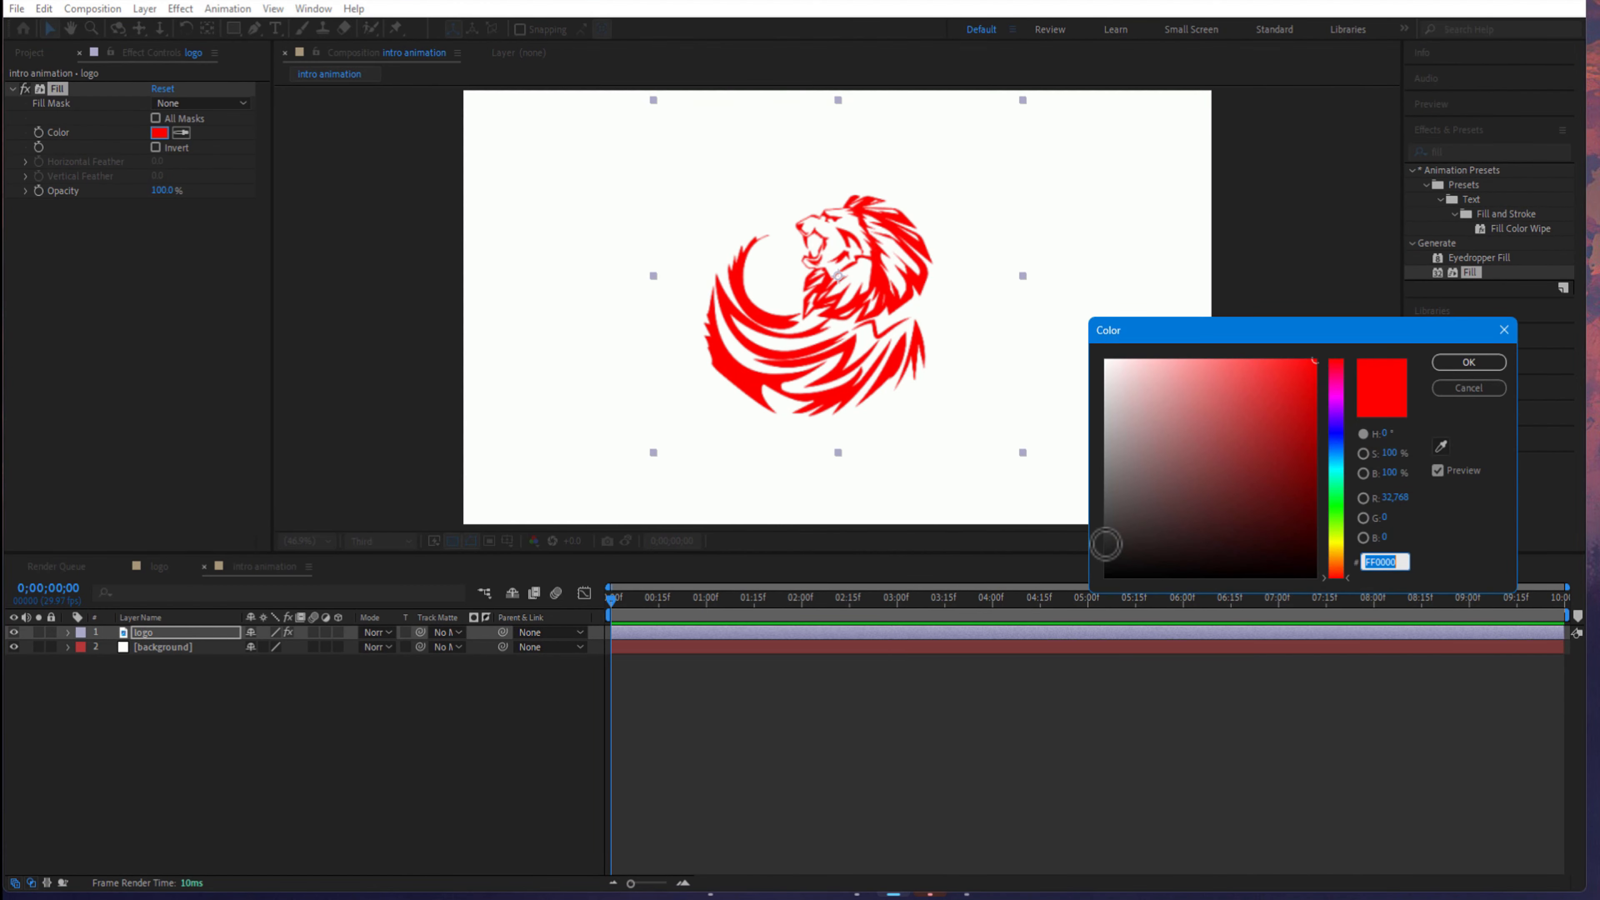
{"action": "left_click", "coordinate": [1105, 544]}
{"action": "left_click", "coordinate": [1468, 361]}
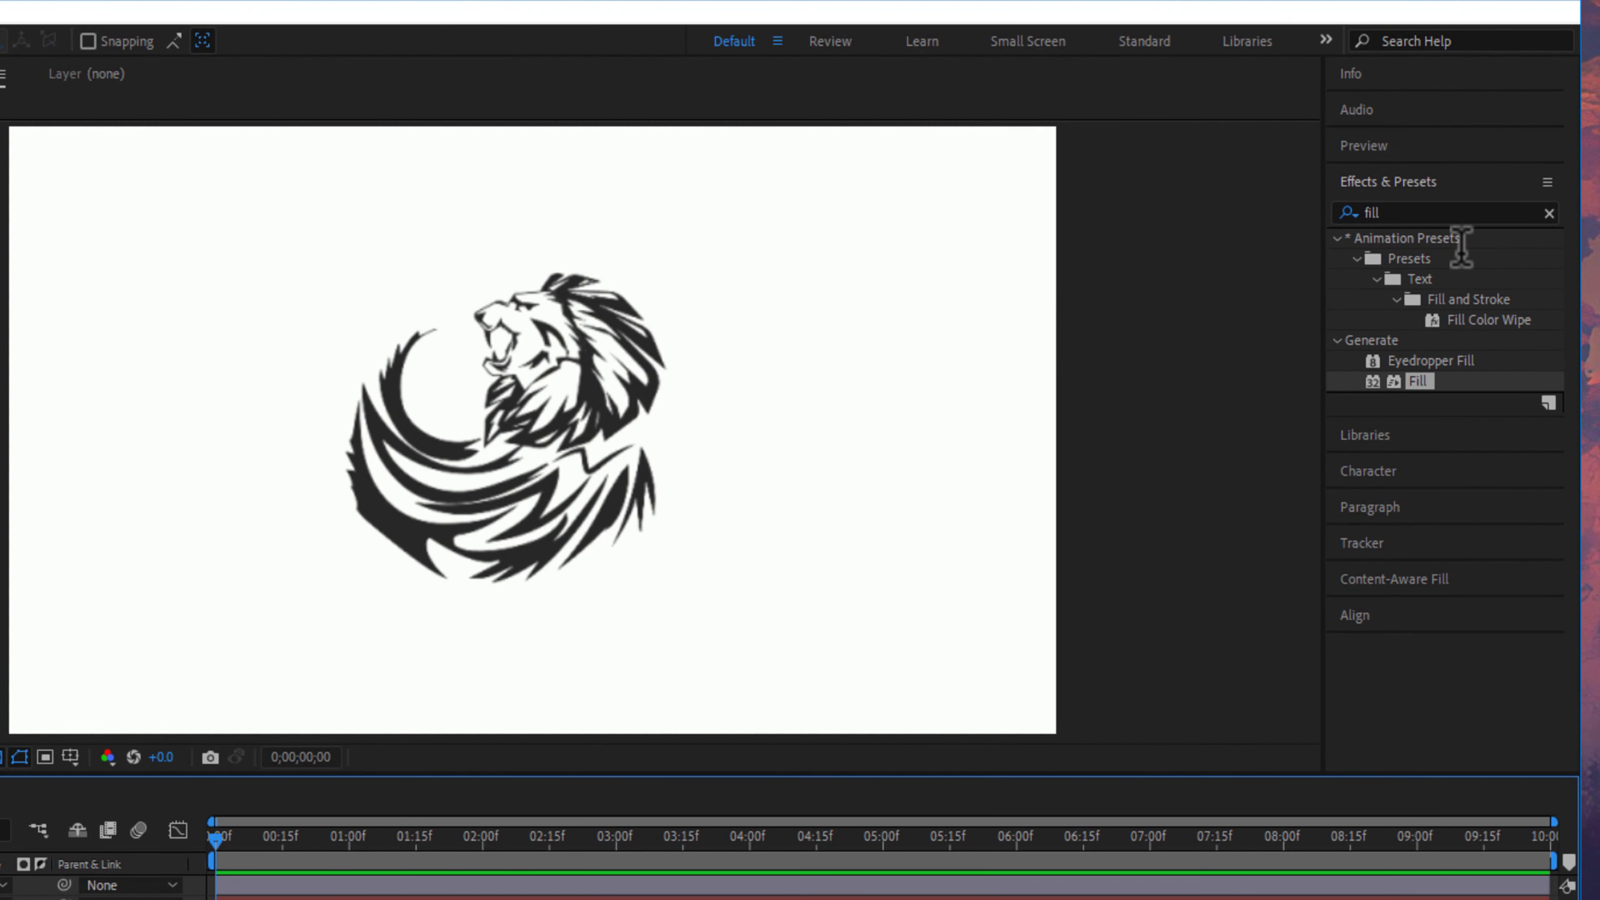
- Find the CC Radial Fast Blur effect and apply it to the logo layer
{"action": "key", "text": "BackSpace"}
{"action": "key", "text": "BackSpace"}
{"action": "key", "text": "BackSpace"}
{"action": "key", "text": "BackSpace"}
{"action": "type", "text": "radial fast b"}
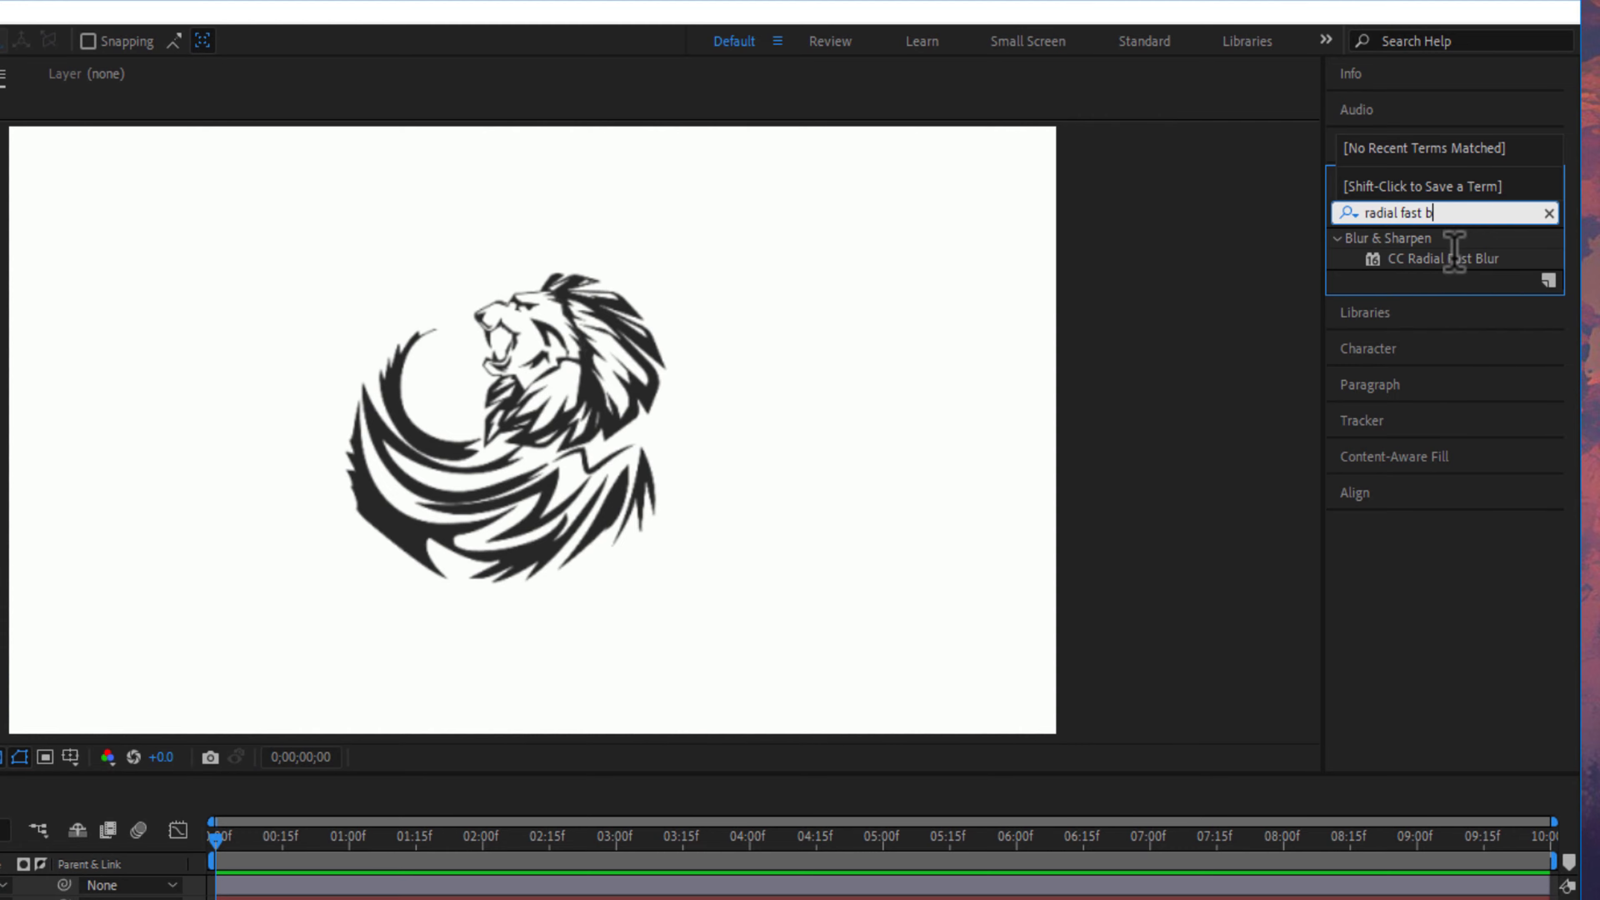
{"action": "left_click_drag", "start_coordinate": [1455, 258], "coordinate": [70, 673]}
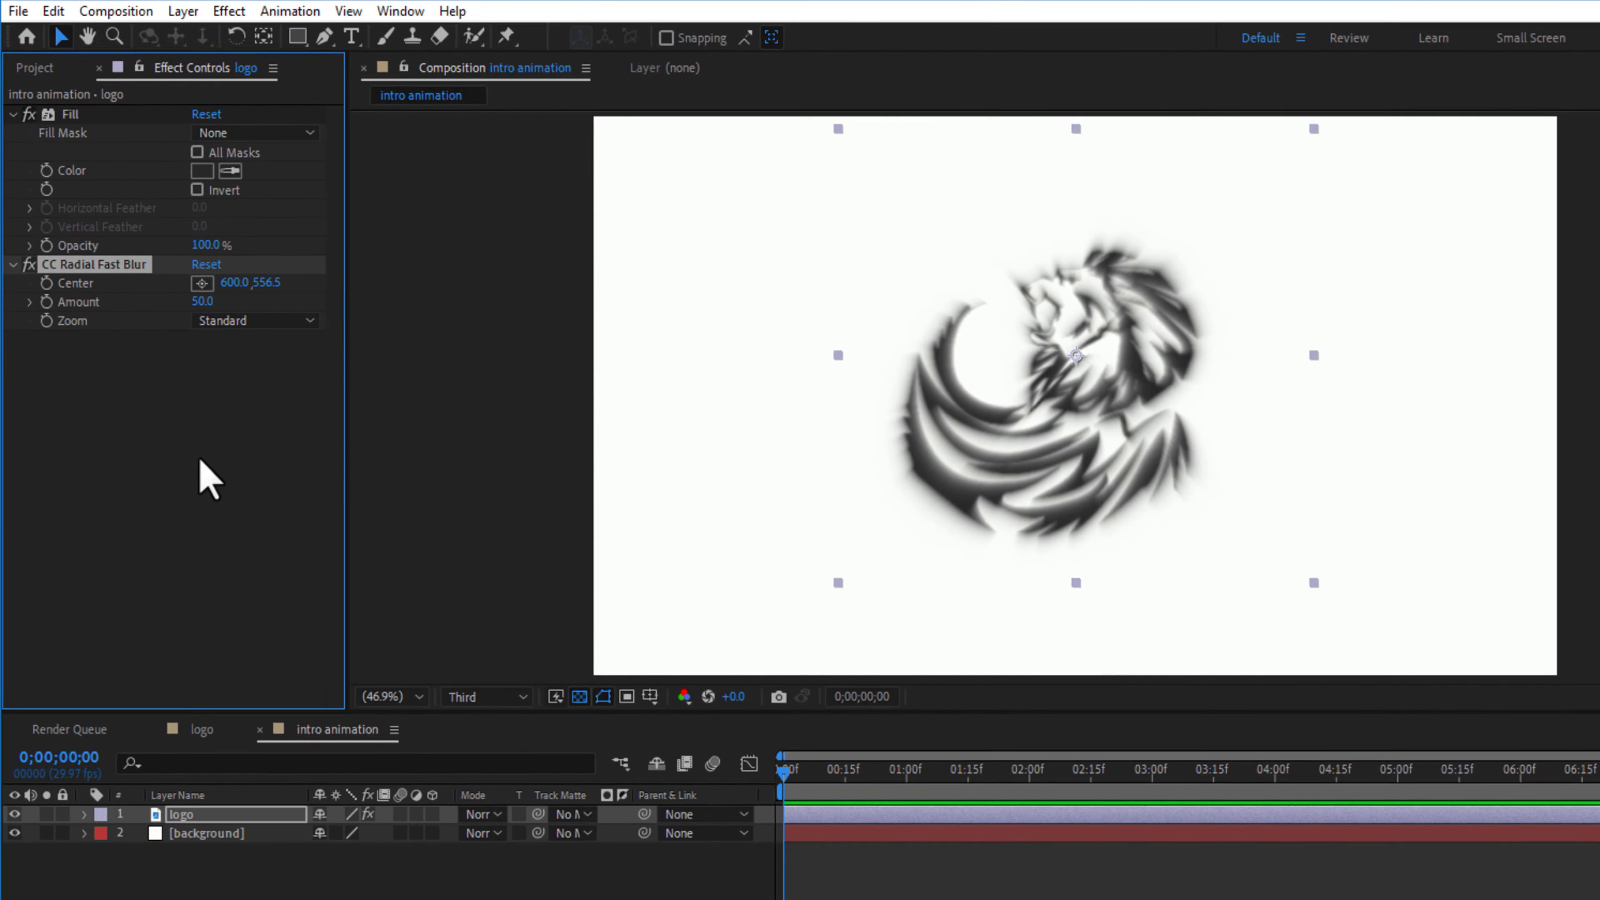
- Set the CC Radial Fast Blur amount to 80 and its zoom mode to Brightest
{"action": "left_click", "coordinate": [202, 301]}
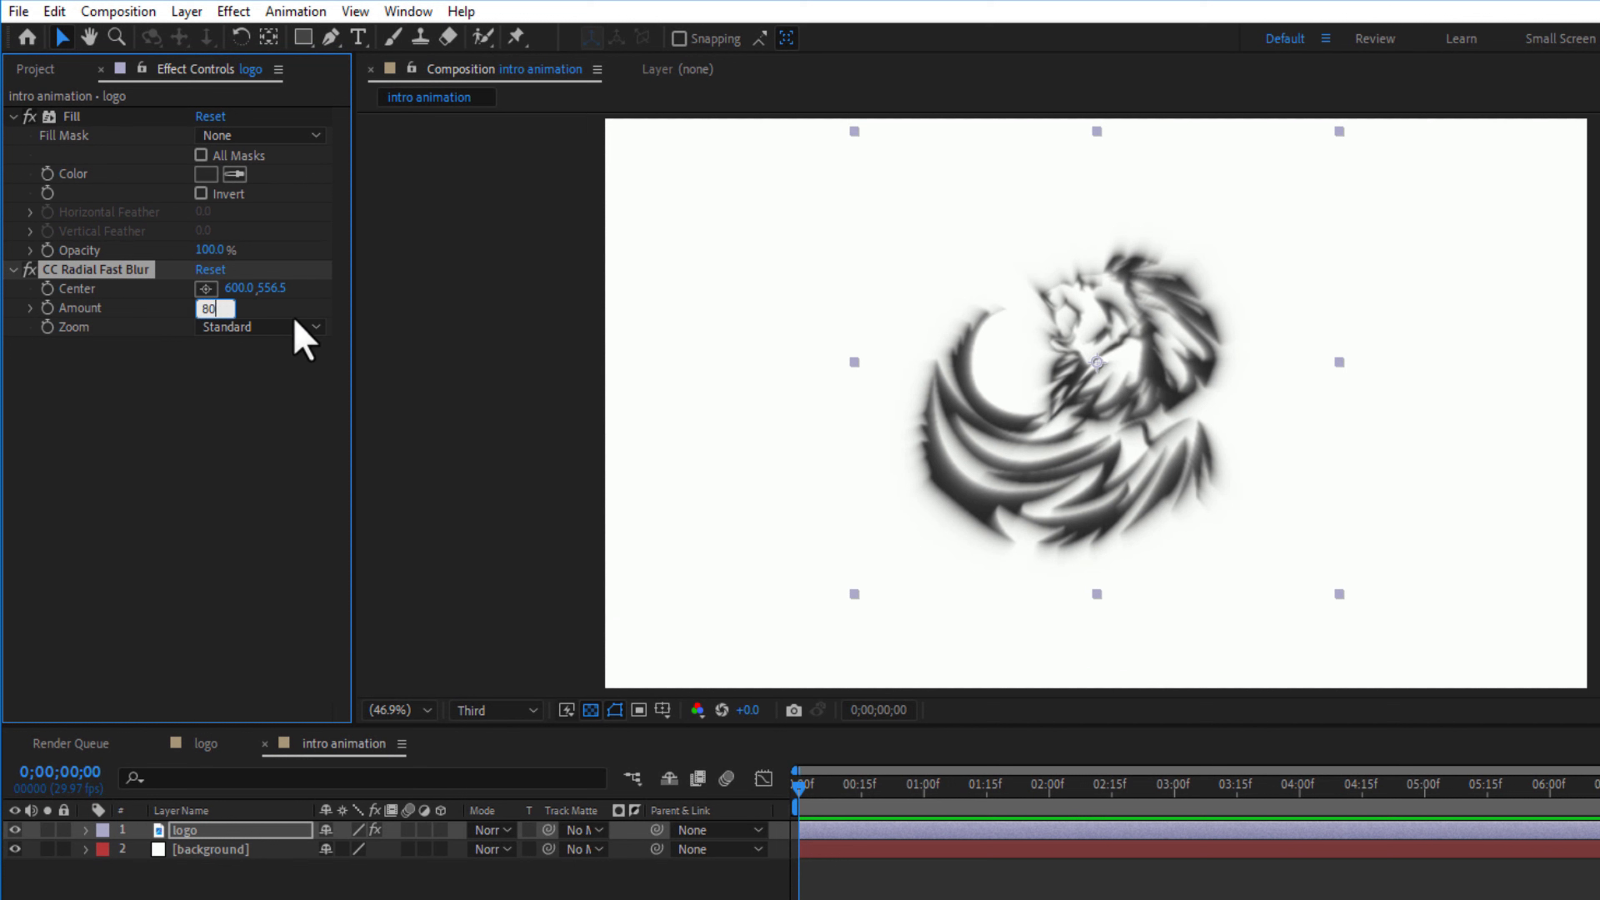
{"action": "key", "text": "Return"}
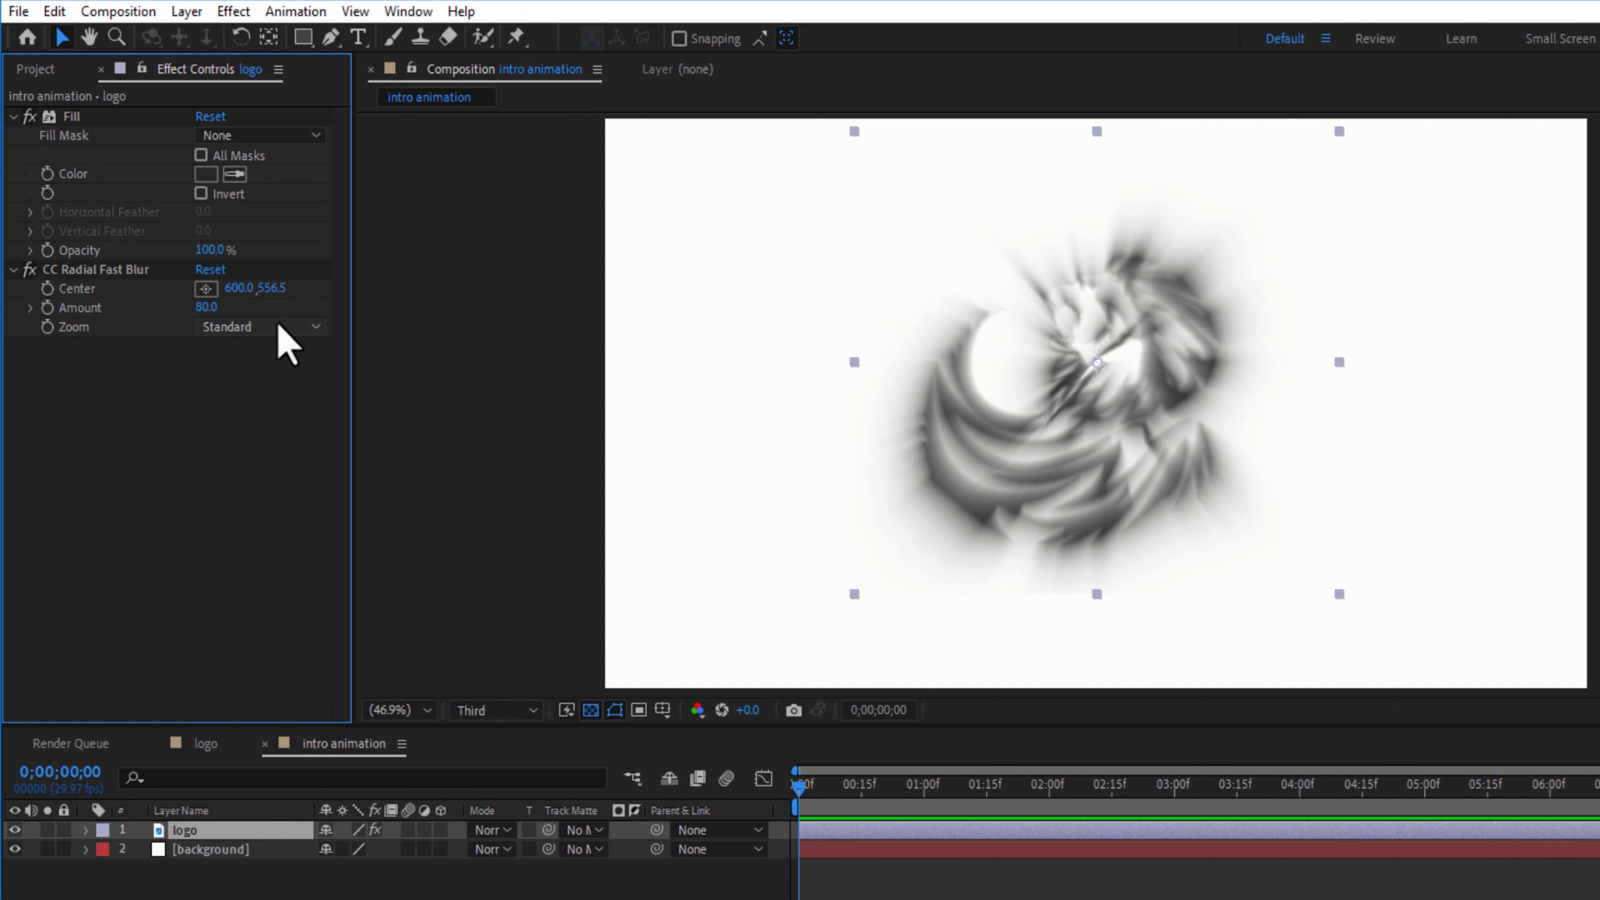
{"action": "left_click", "coordinate": [280, 328]}
{"action": "left_click", "coordinate": [272, 377]}
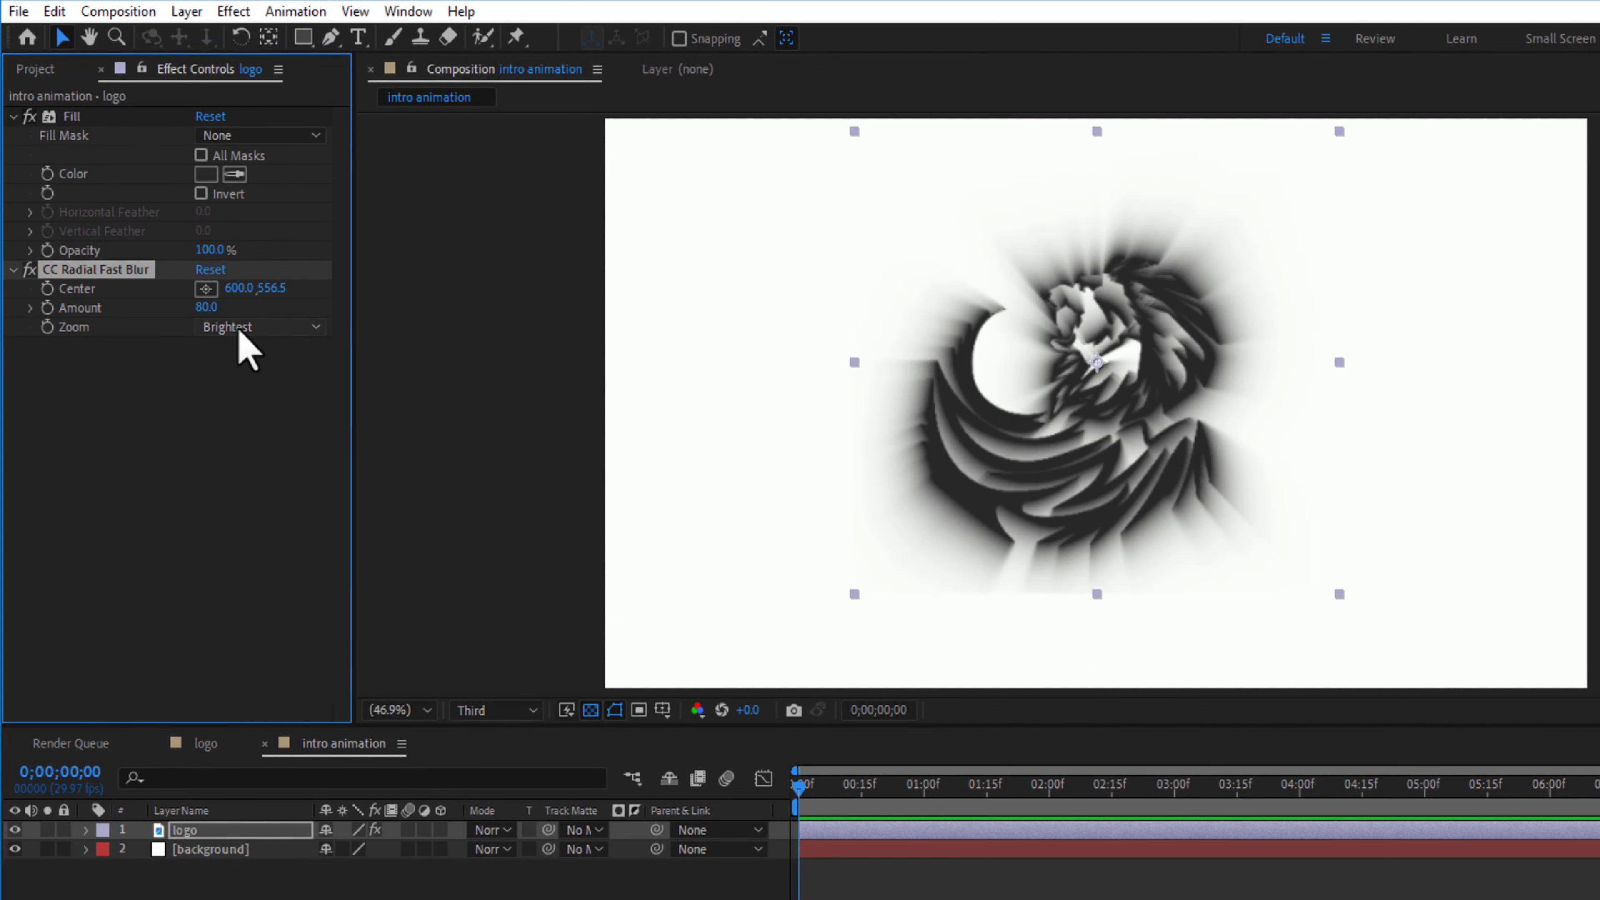
- Move the radial blur's center just above the frame's upper edge, to about 600.6, -56.8
{"action": "left_click", "coordinate": [205, 289]}
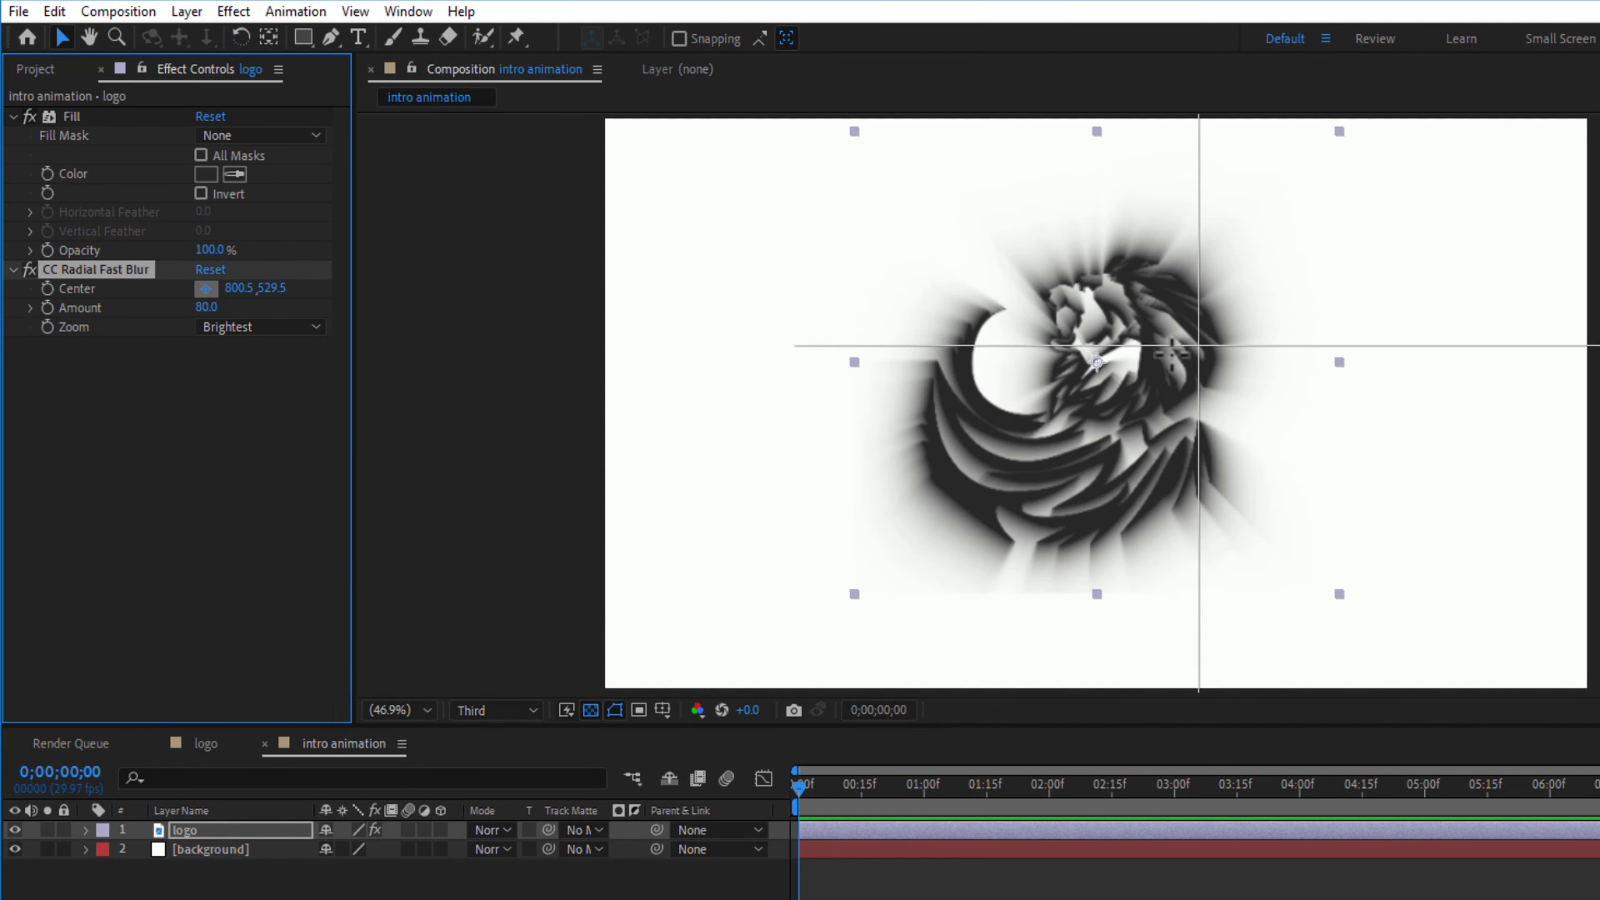
{"action": "left_click", "coordinate": [1096, 118]}
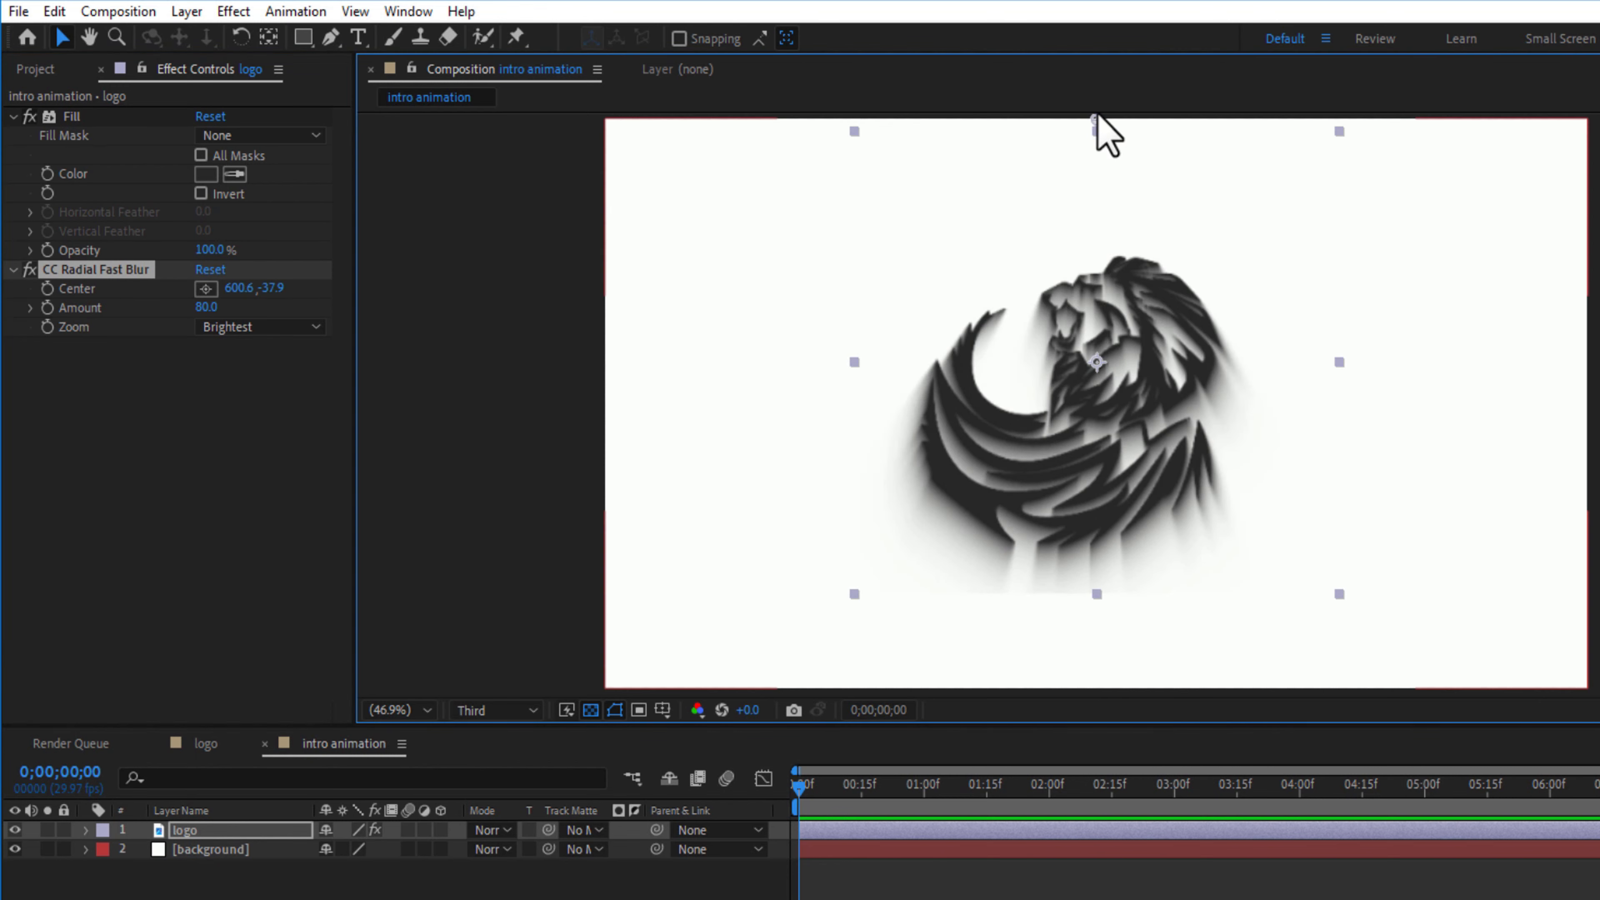
{"action": "left_click_drag", "start_coordinate": [1096, 115], "coordinate": [1096, 108]}
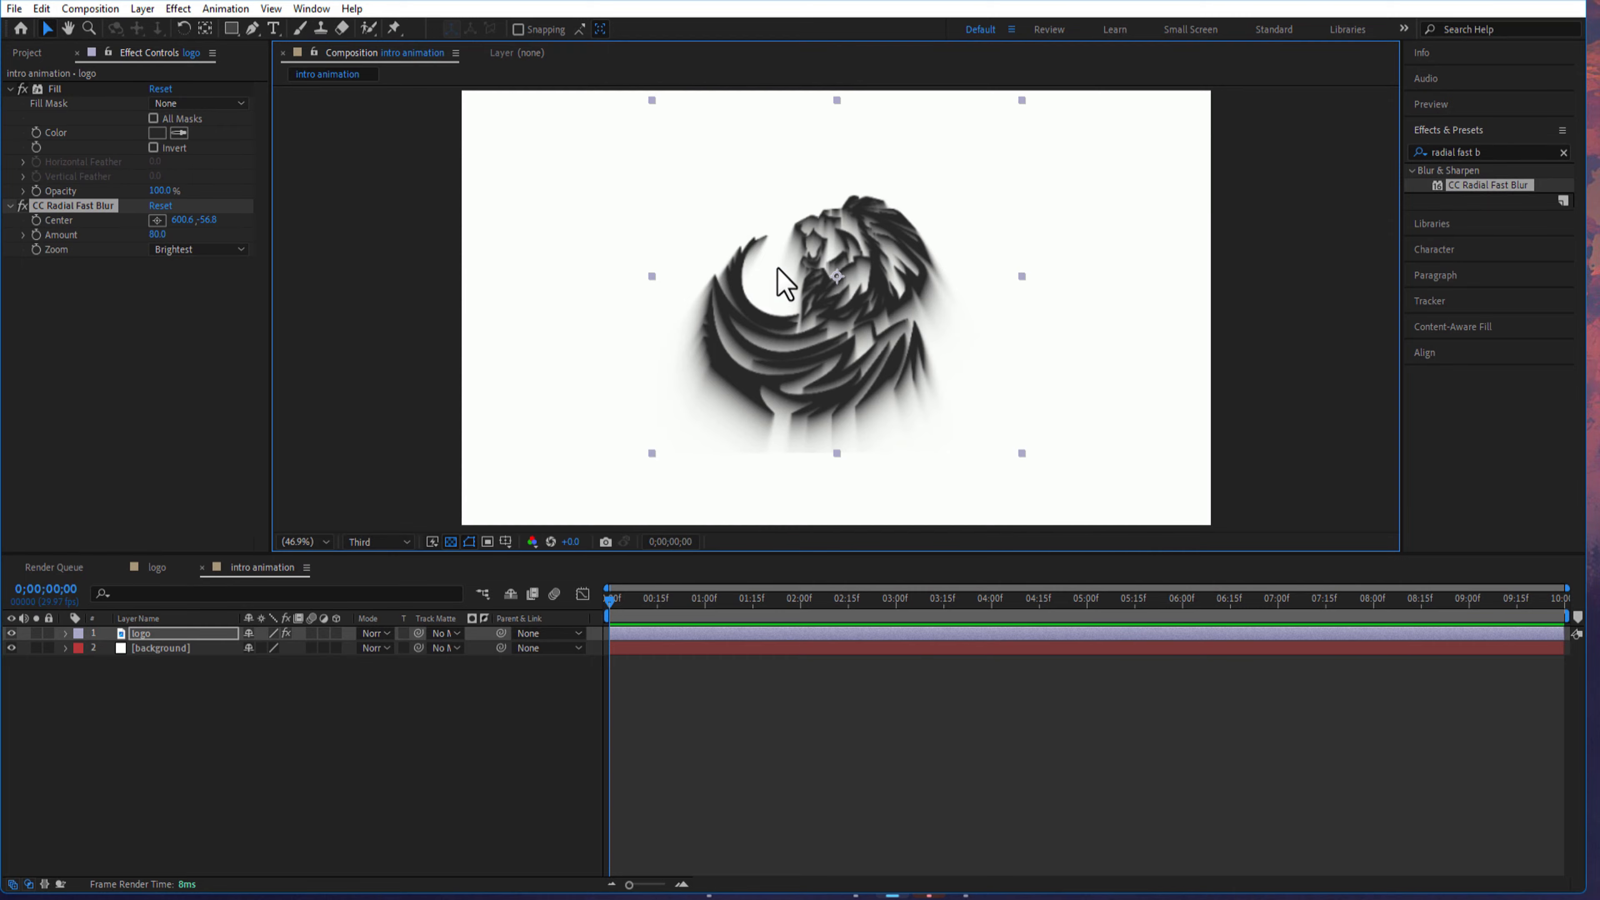
- Find the Linear Wipe transition effect and apply it to the logo layer
{"action": "left_click", "coordinate": [1494, 154]}
{"action": "type", "text": "l"}
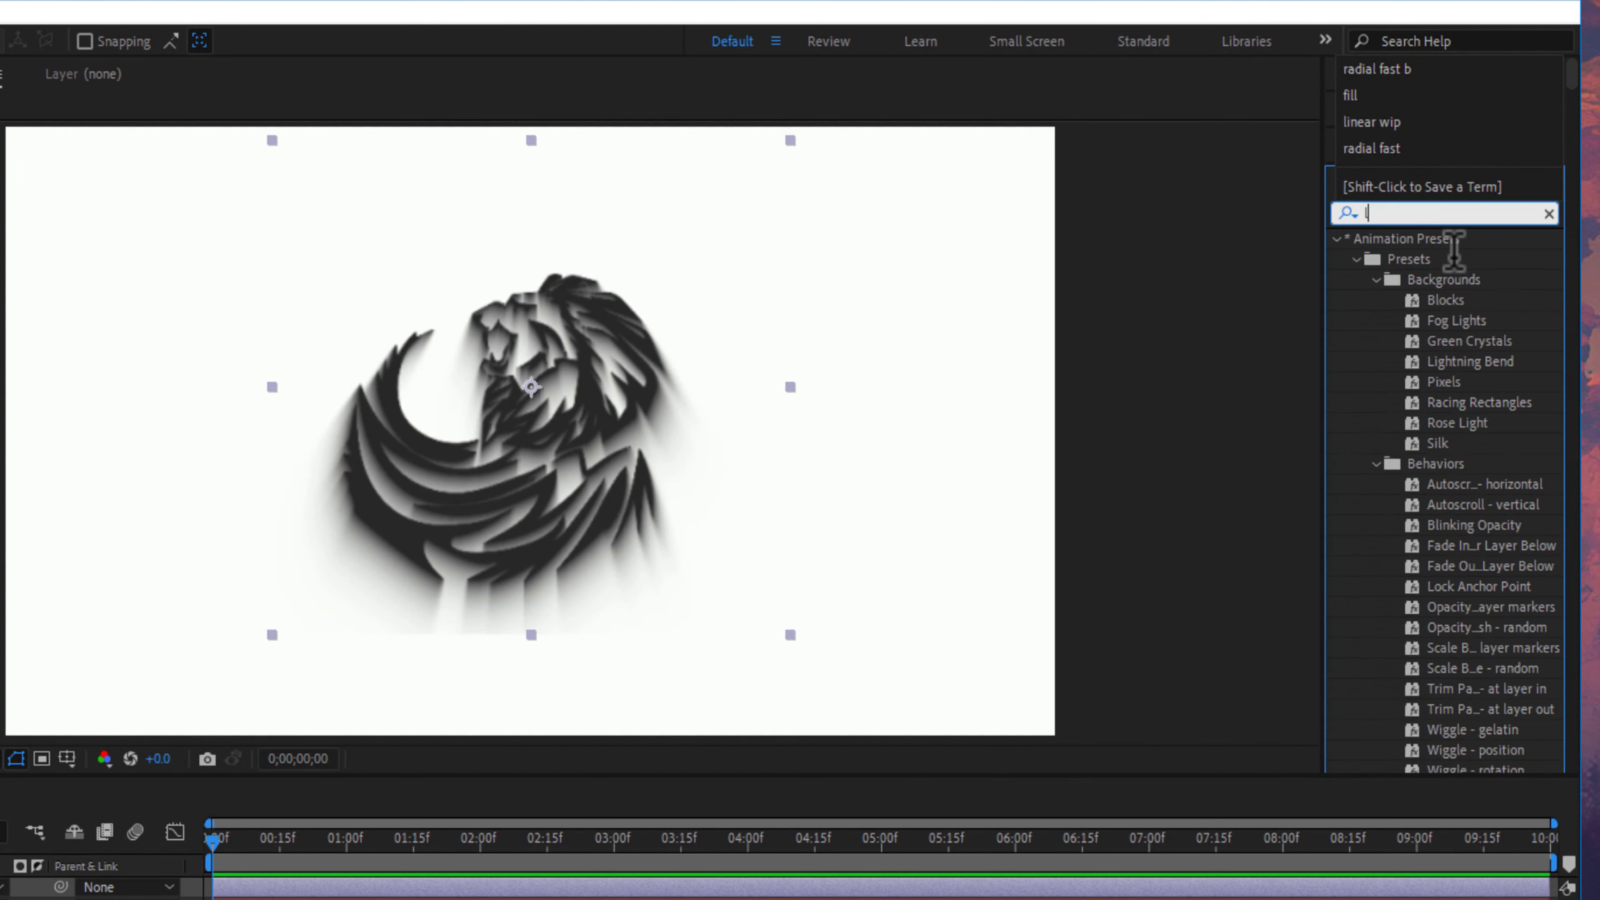
{"action": "type", "text": "inear"}
{"action": "left_click", "coordinate": [1442, 423]}
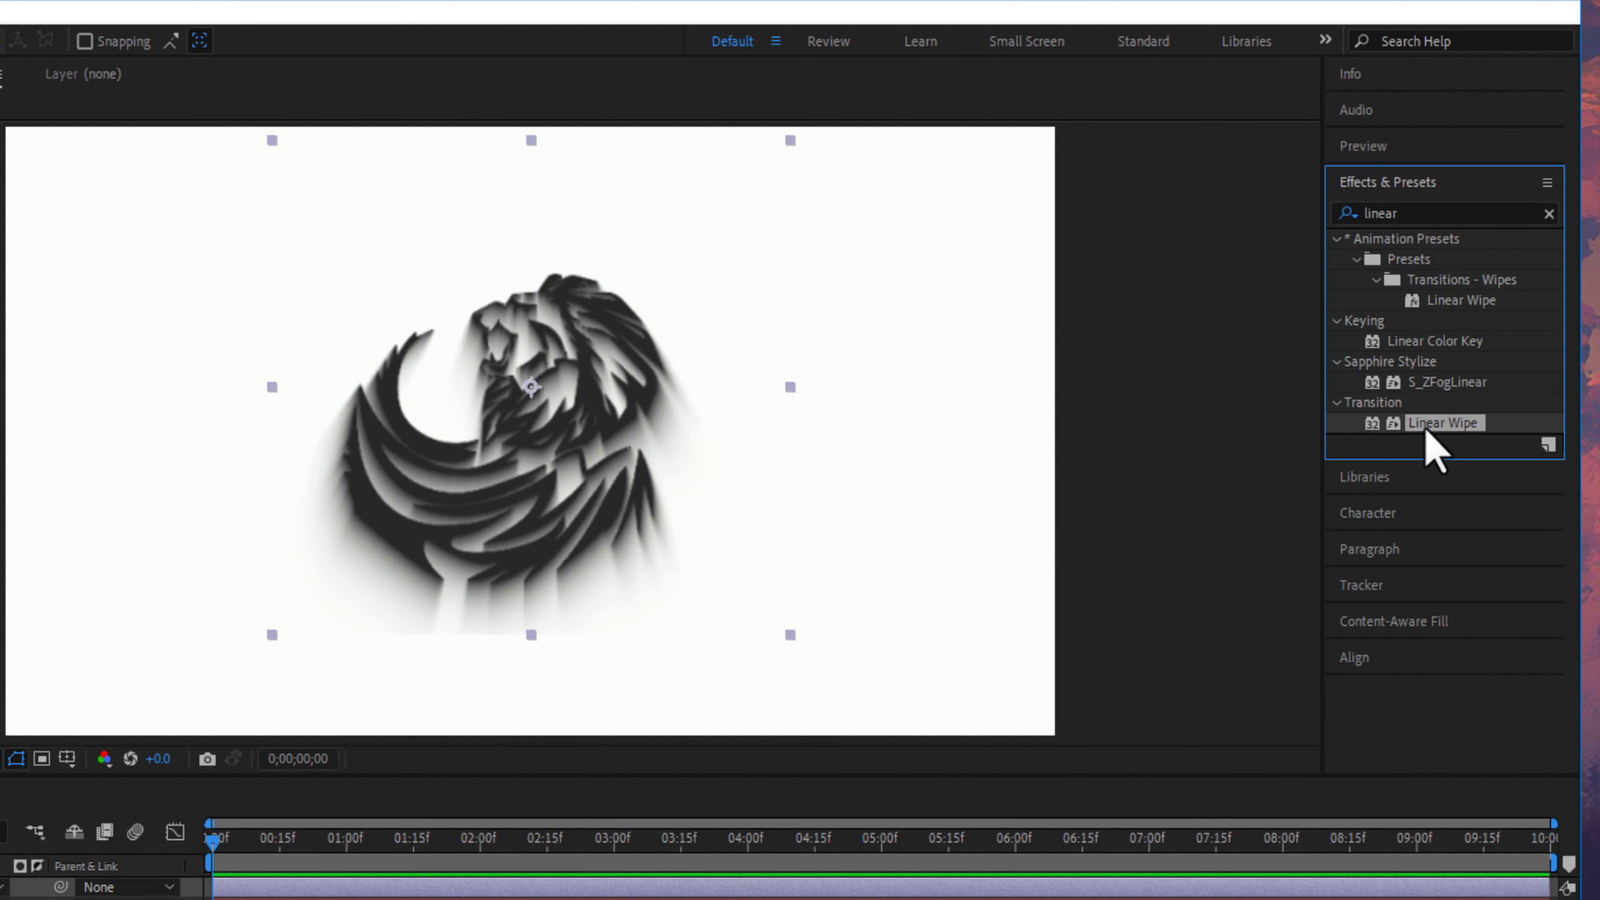
{"action": "left_click_drag", "start_coordinate": [1426, 430], "coordinate": [157, 637]}
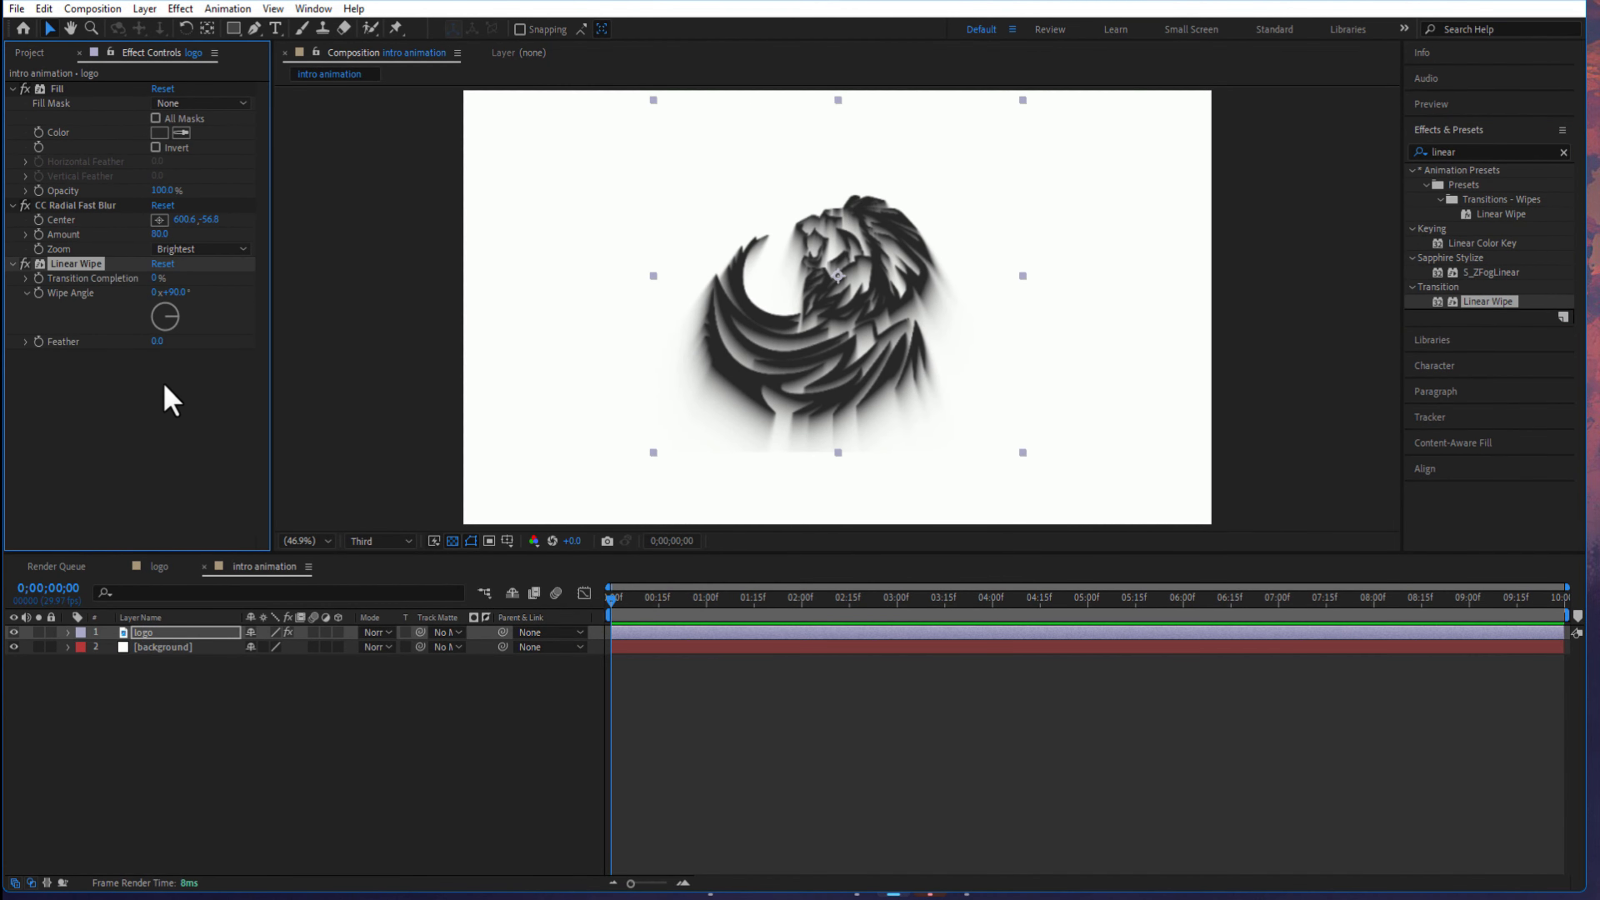
- Set the Linear Wipe's Transition Completion to 85% and keyframe it at the start of the composition
{"action": "left_click", "coordinate": [156, 278]}
{"action": "type", "text": "80"}
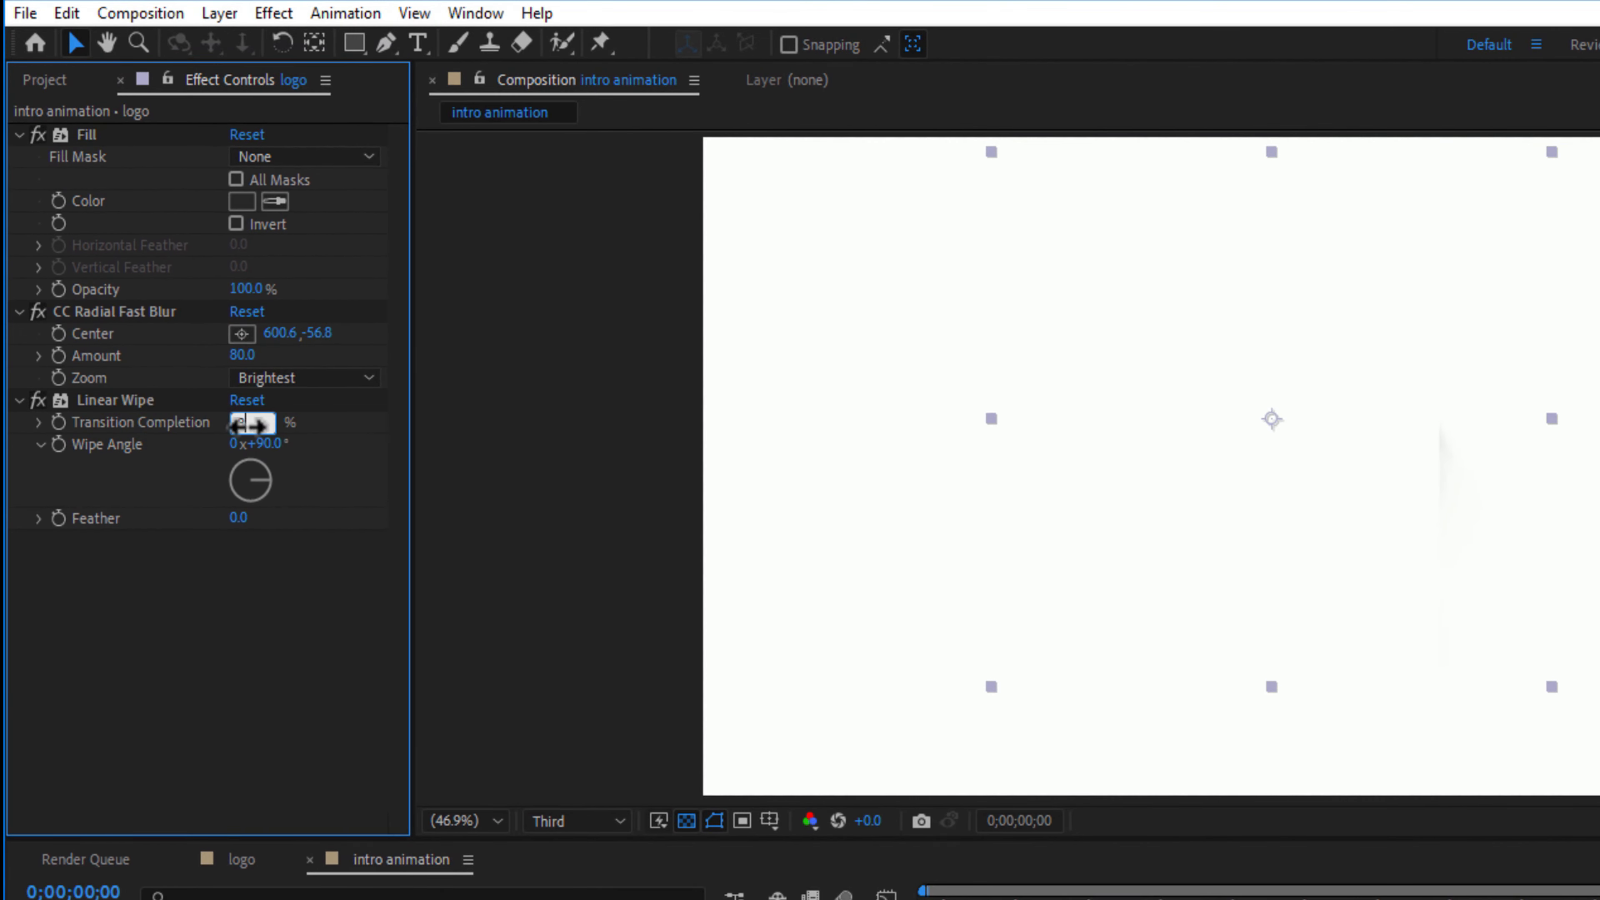
{"action": "key", "text": "Return"}
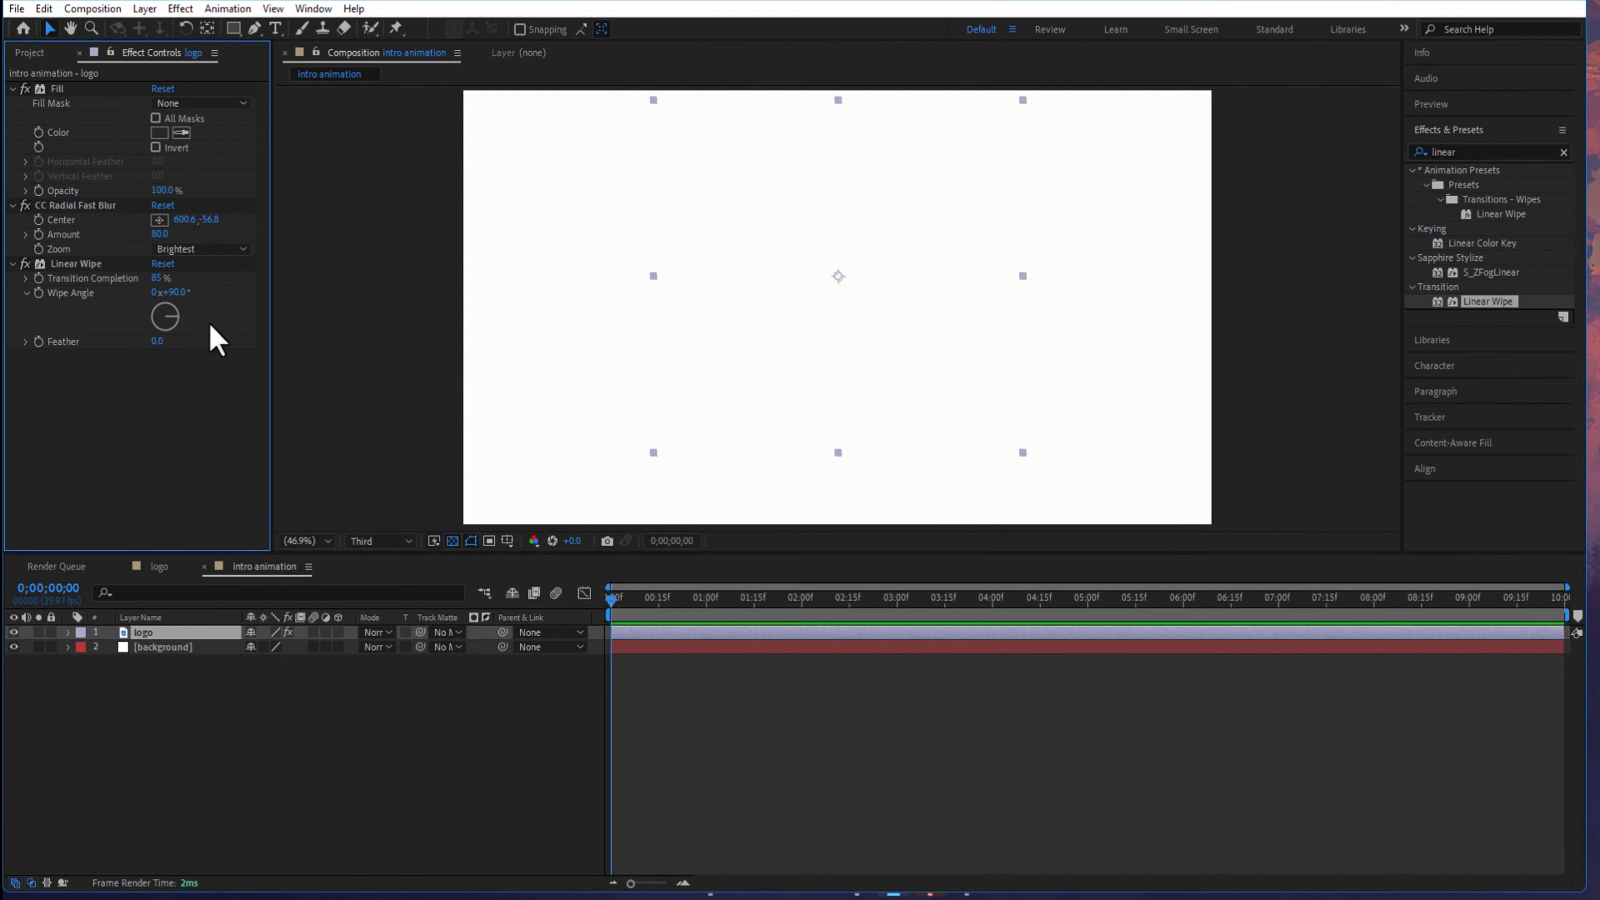
{"action": "left_click", "coordinate": [39, 278]}
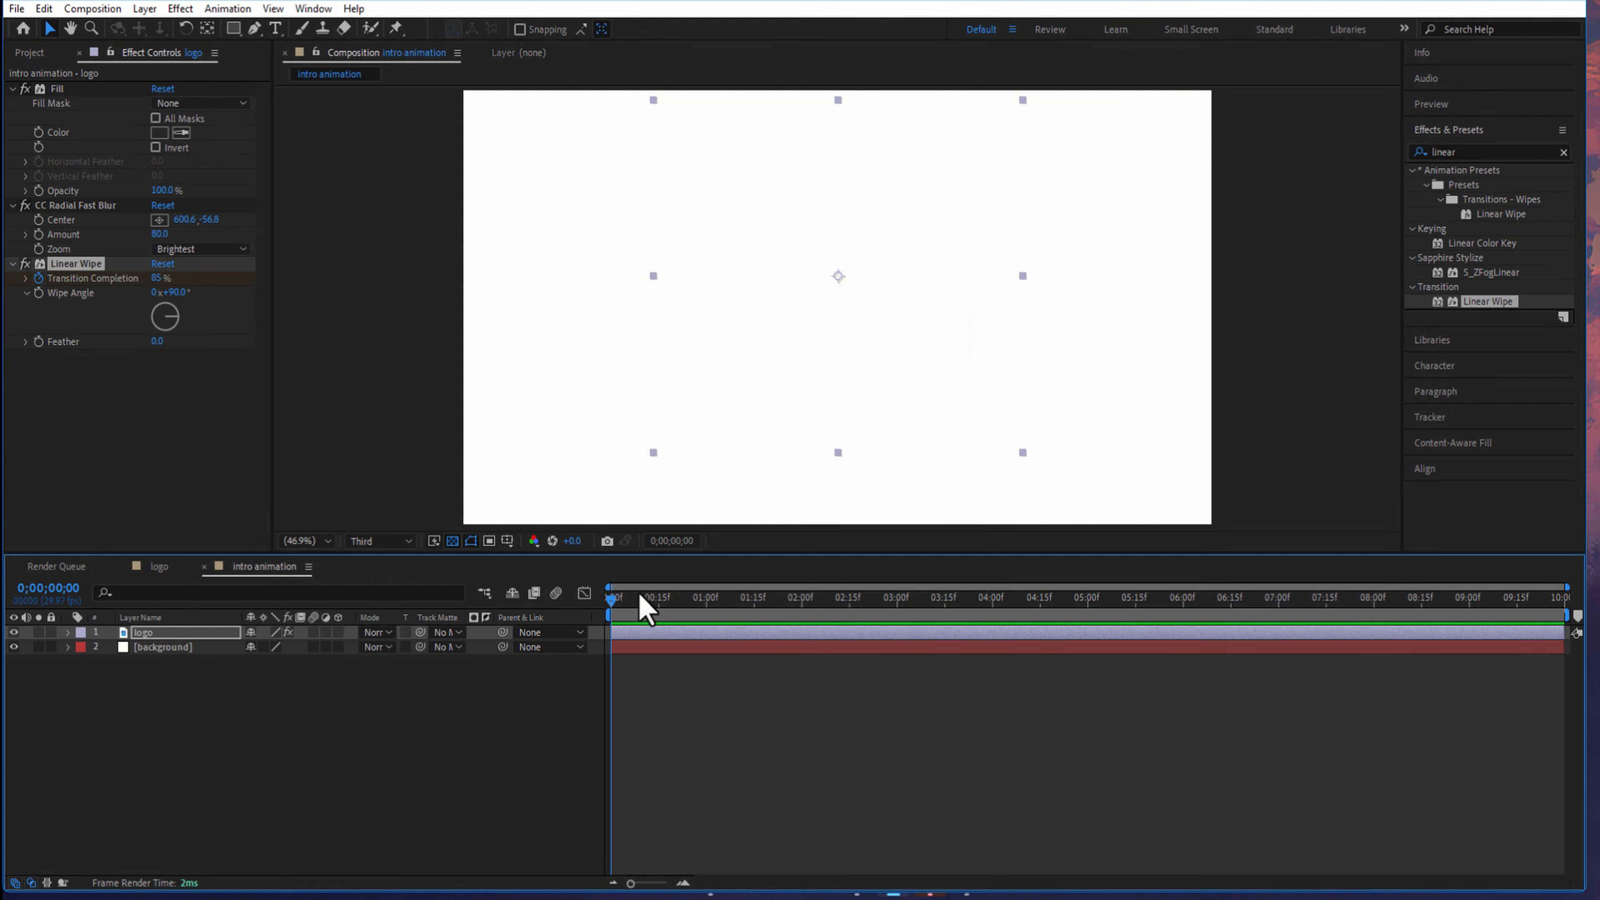
- Keyframe Transition Completion at 0% at the 6-second mark and set the Wipe Angle to 315°
{"action": "left_click_drag", "start_coordinate": [639, 603], "coordinate": [1183, 615]}
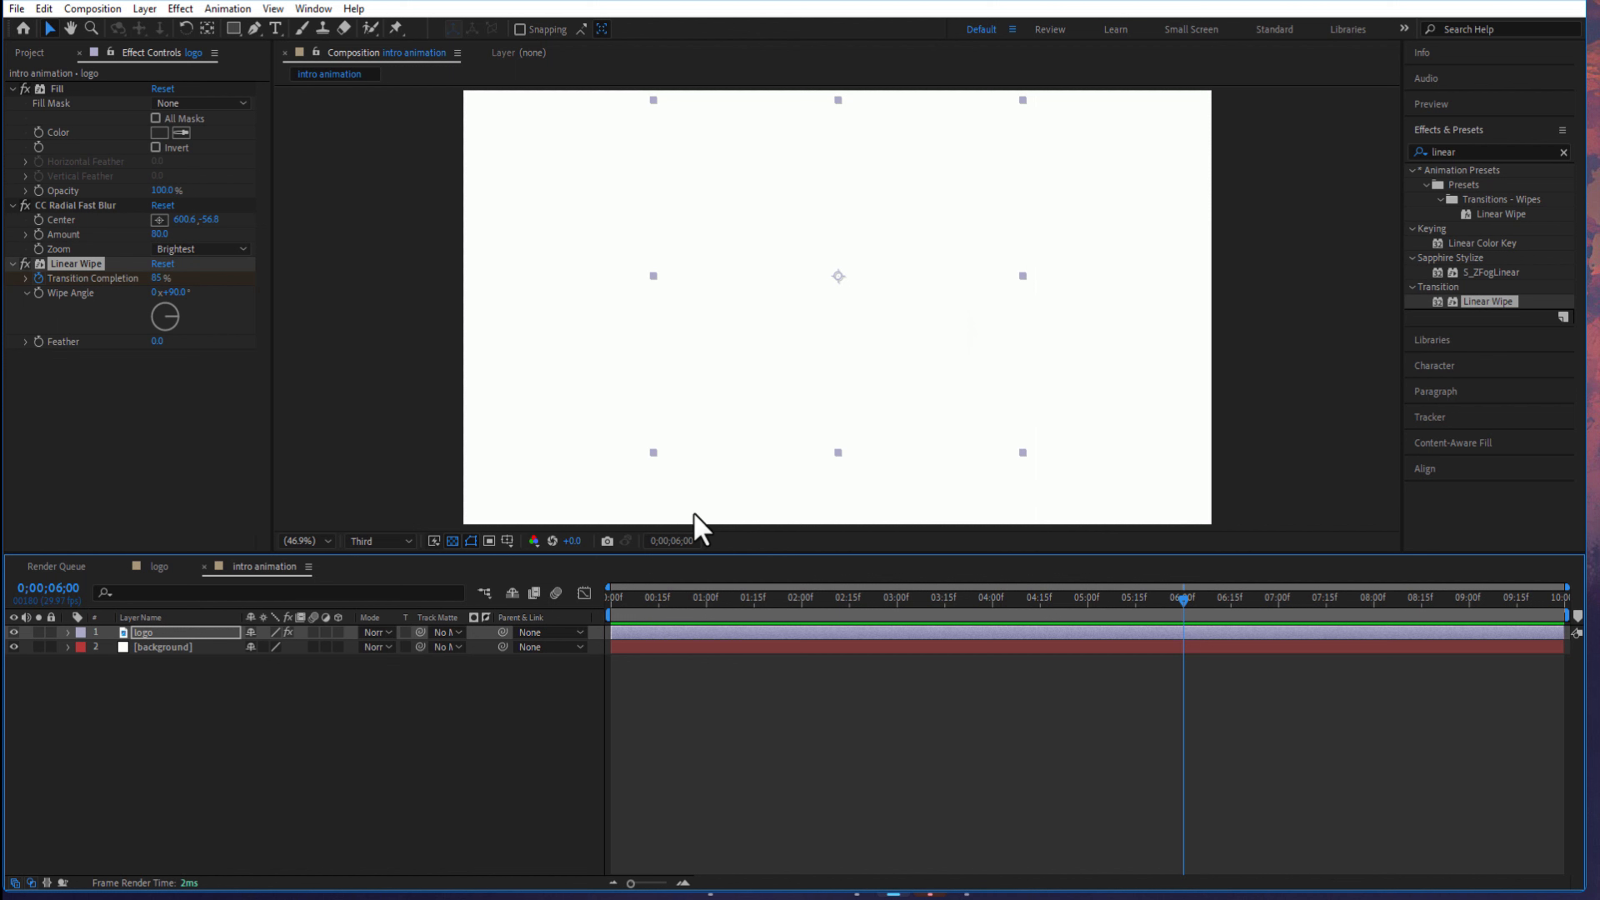
{"action": "left_click", "coordinate": [159, 278]}
{"action": "type", "text": "0"}
{"action": "key", "text": "Return"}
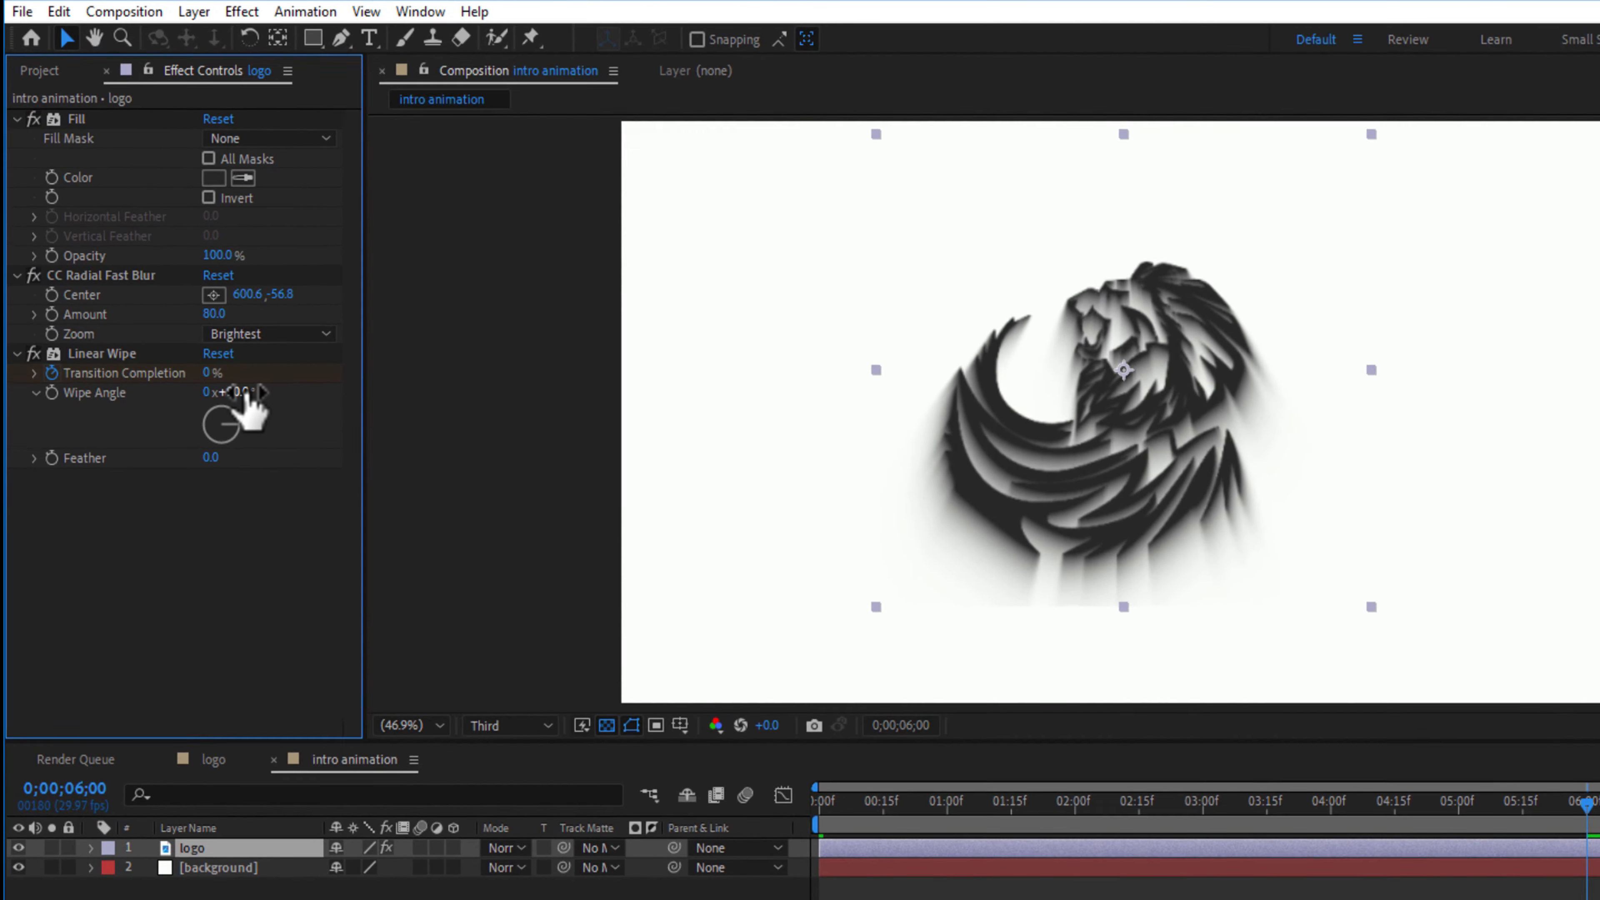
{"action": "left_click", "coordinate": [178, 292]}
{"action": "key", "text": "Return"}
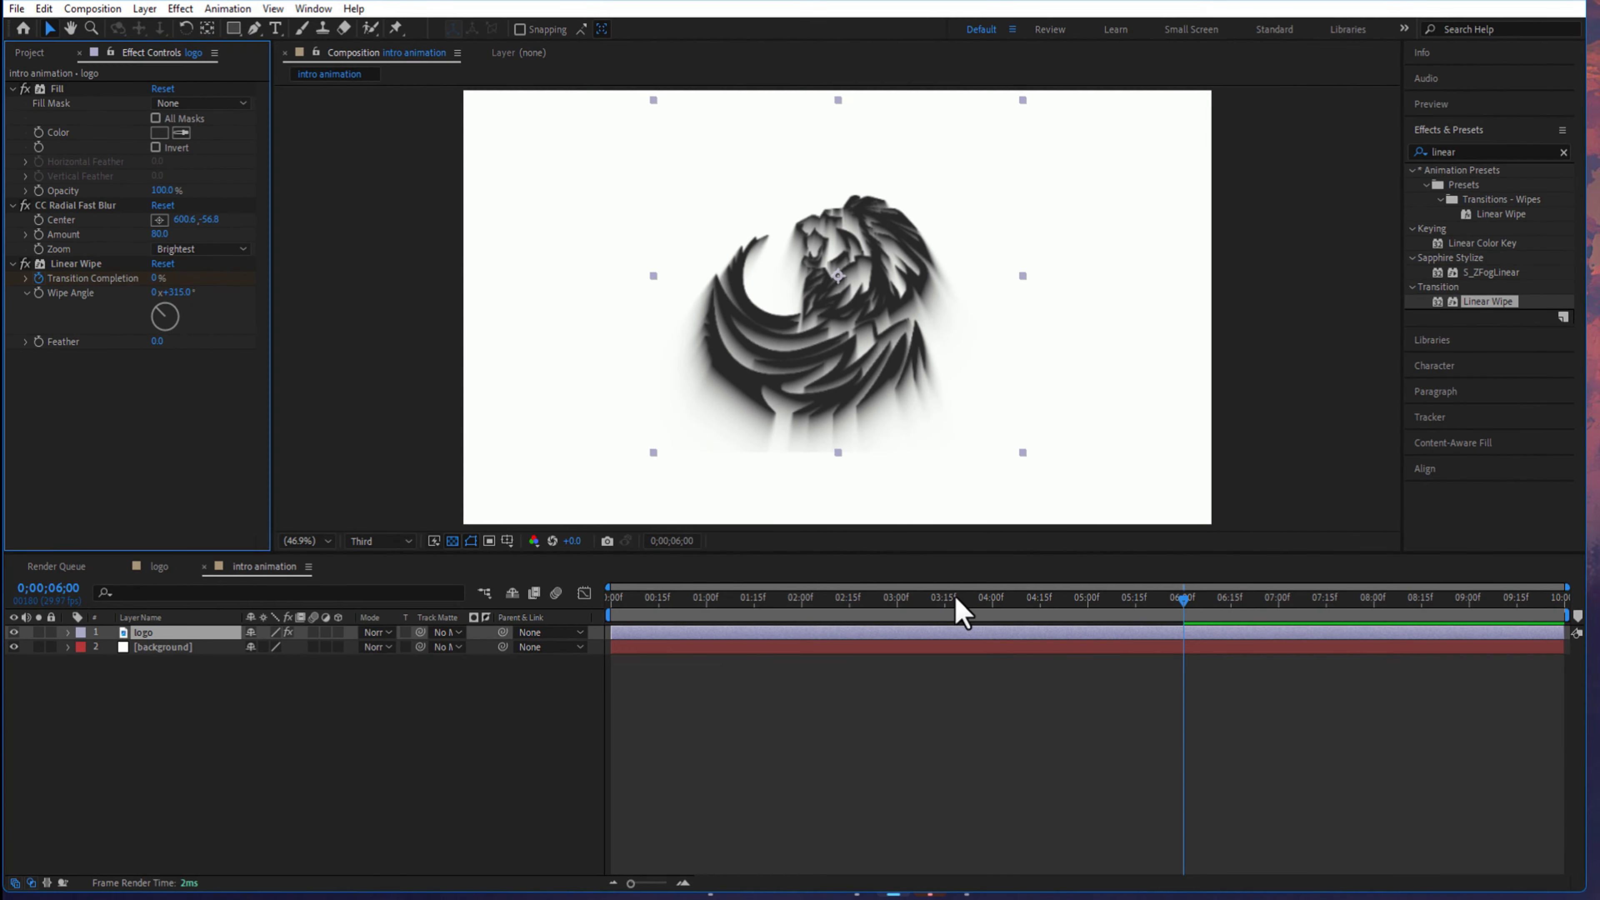
- Reveal the logo layer's keyframes and apply Easy Ease to both Transition Completion keyframes
{"action": "left_click_drag", "start_coordinate": [962, 606], "coordinate": [610, 614]}
{"action": "key", "text": "u"}
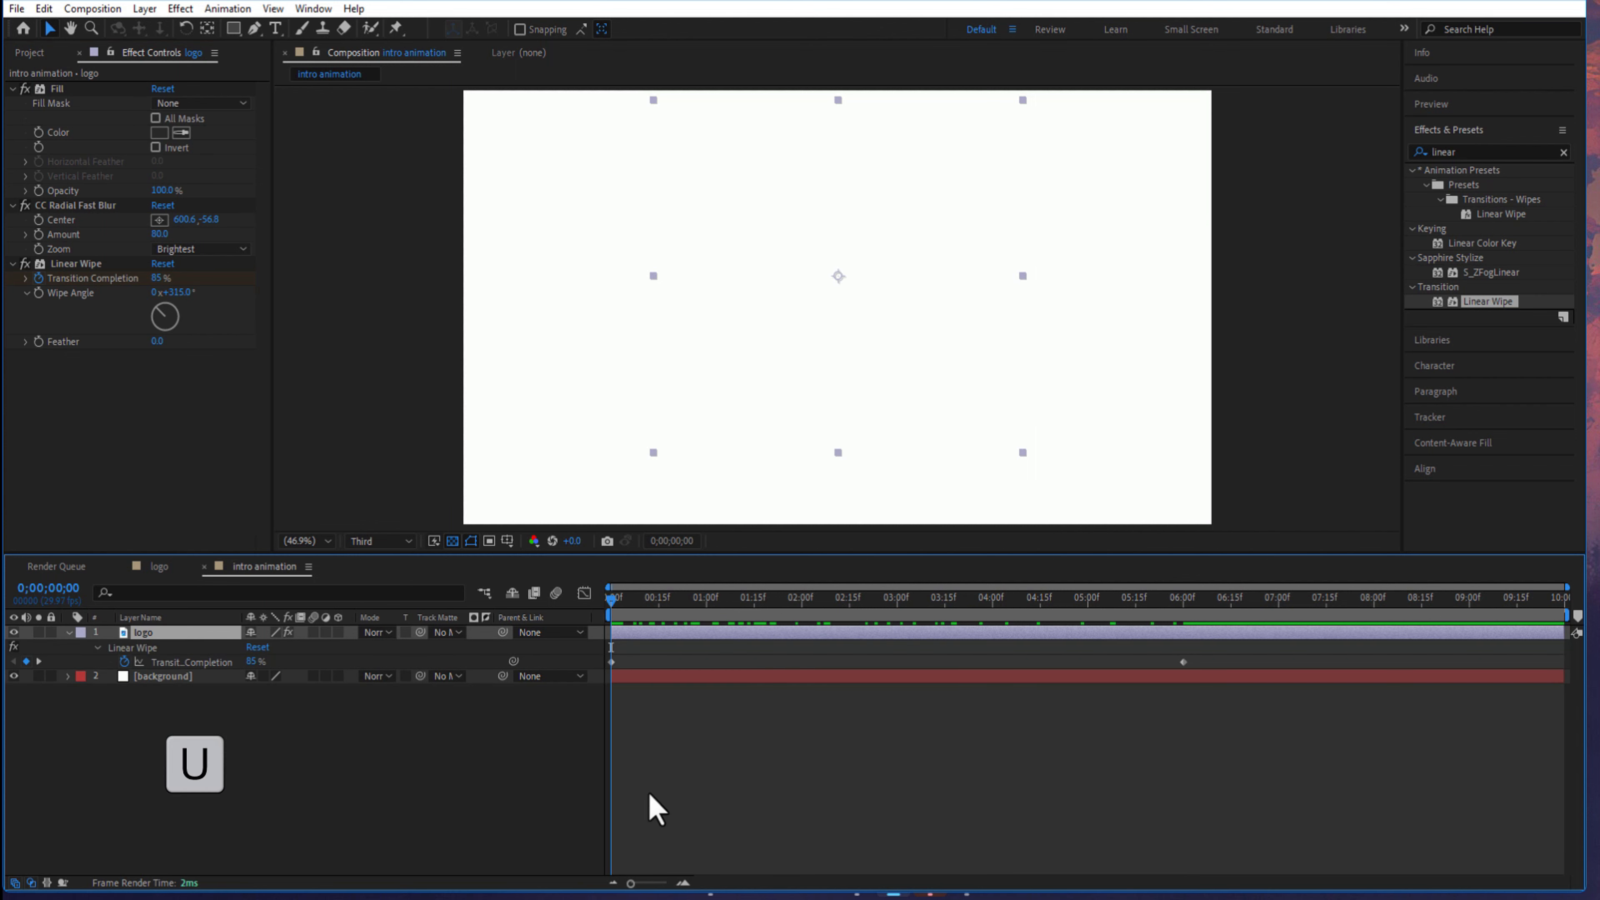
{"action": "left_click_drag", "start_coordinate": [1200, 656], "coordinate": [589, 690]}
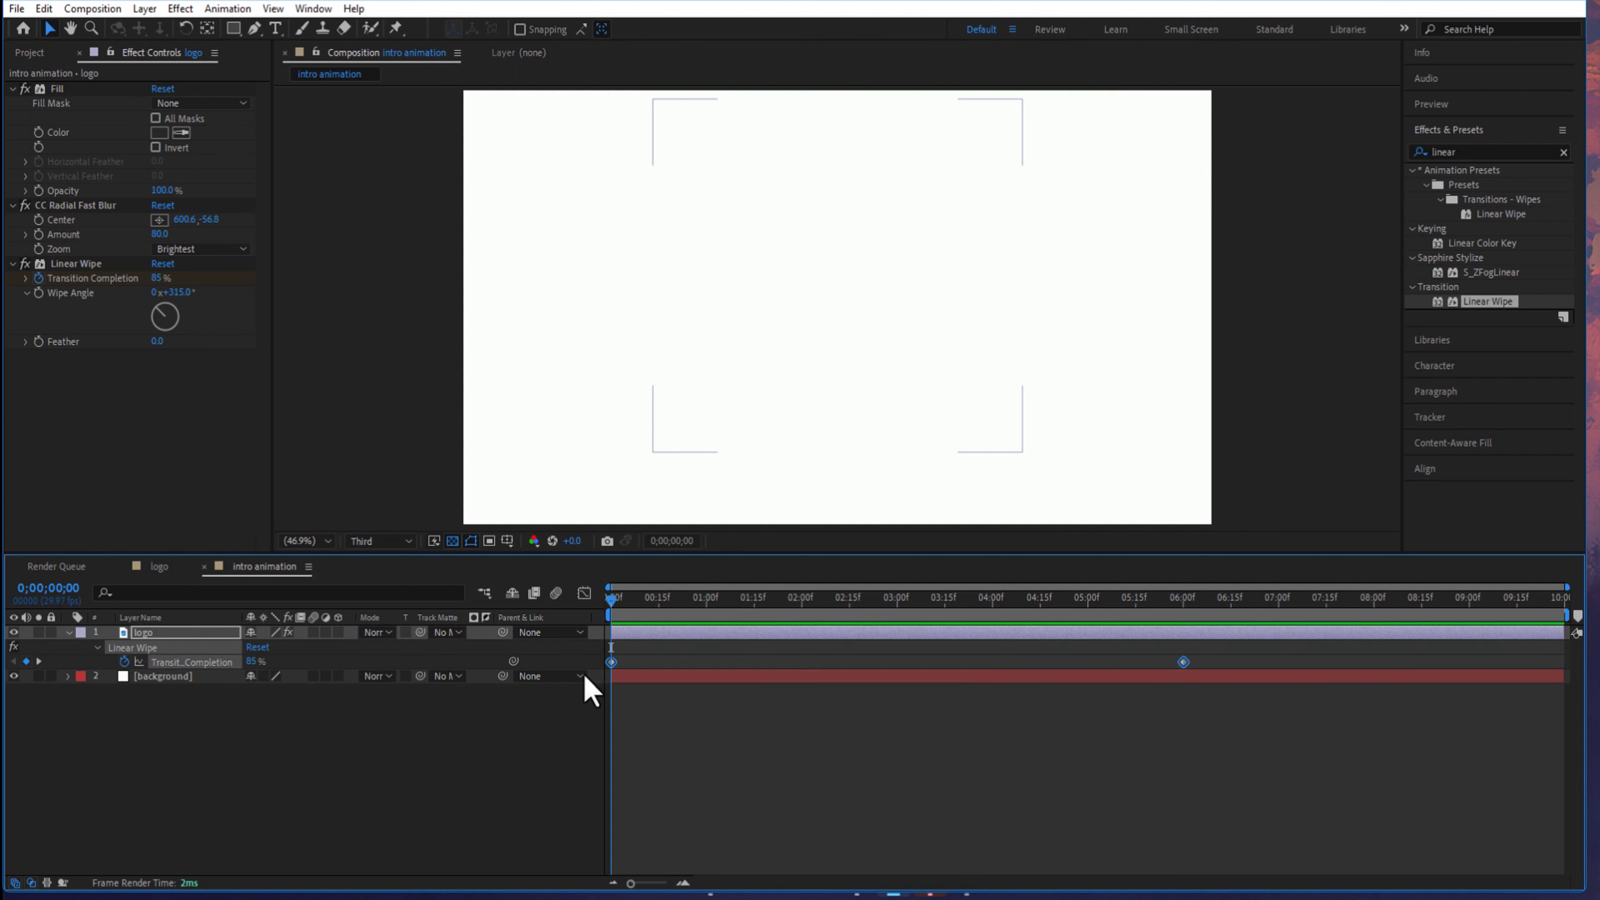
{"action": "right_click", "coordinate": [611, 662]}
{"action": "mouse_move", "coordinate": [706, 649]}
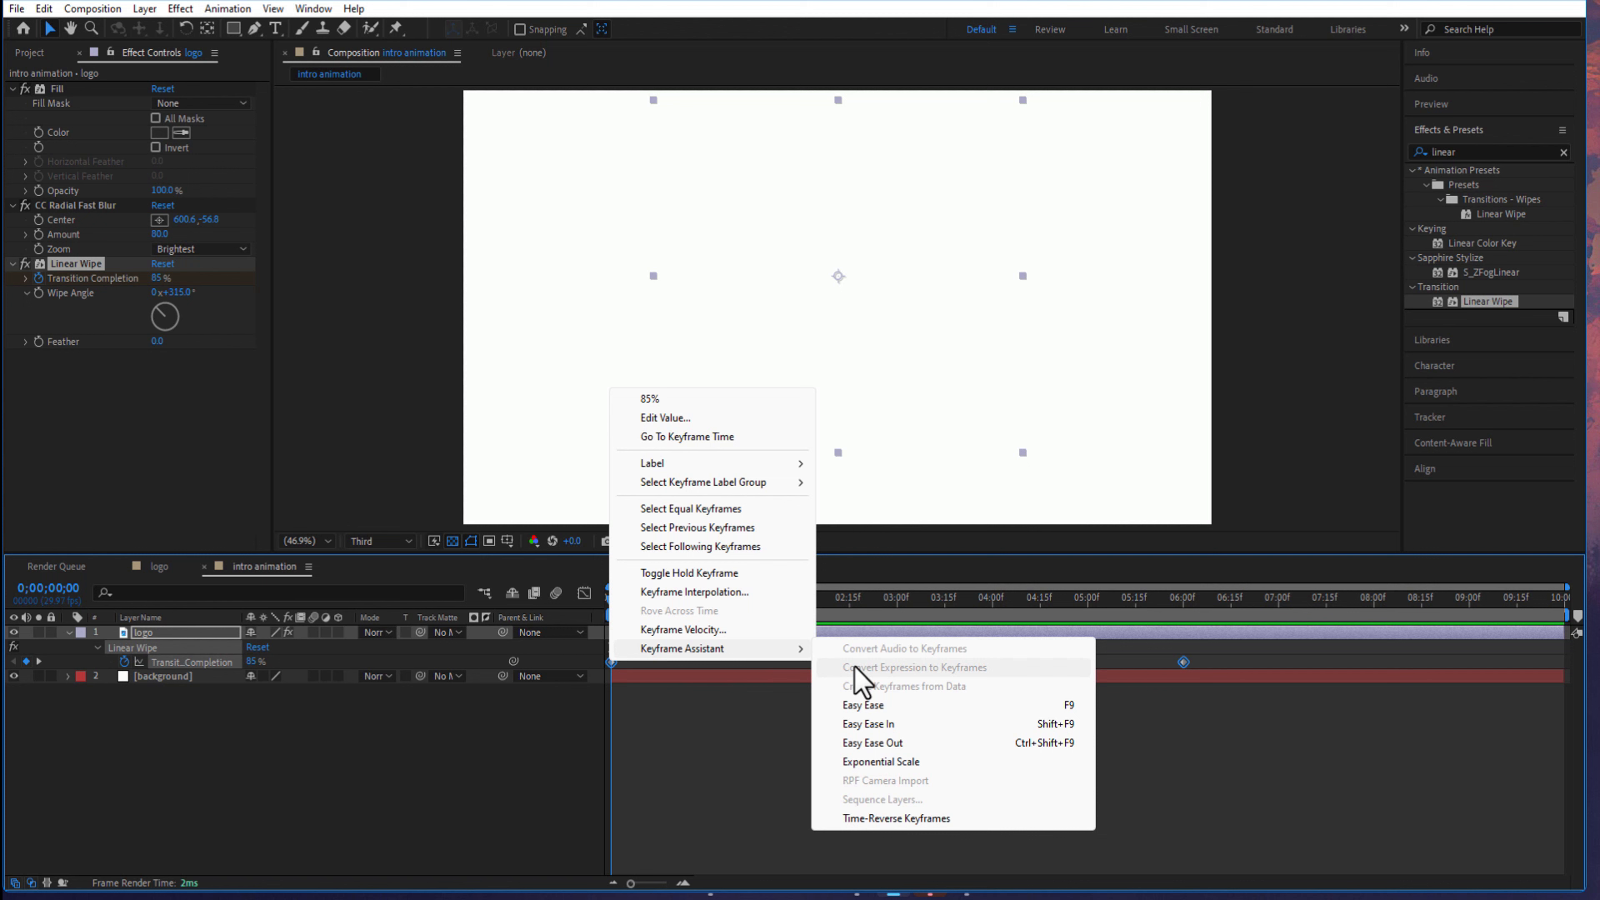
{"action": "left_click", "coordinate": [881, 707]}
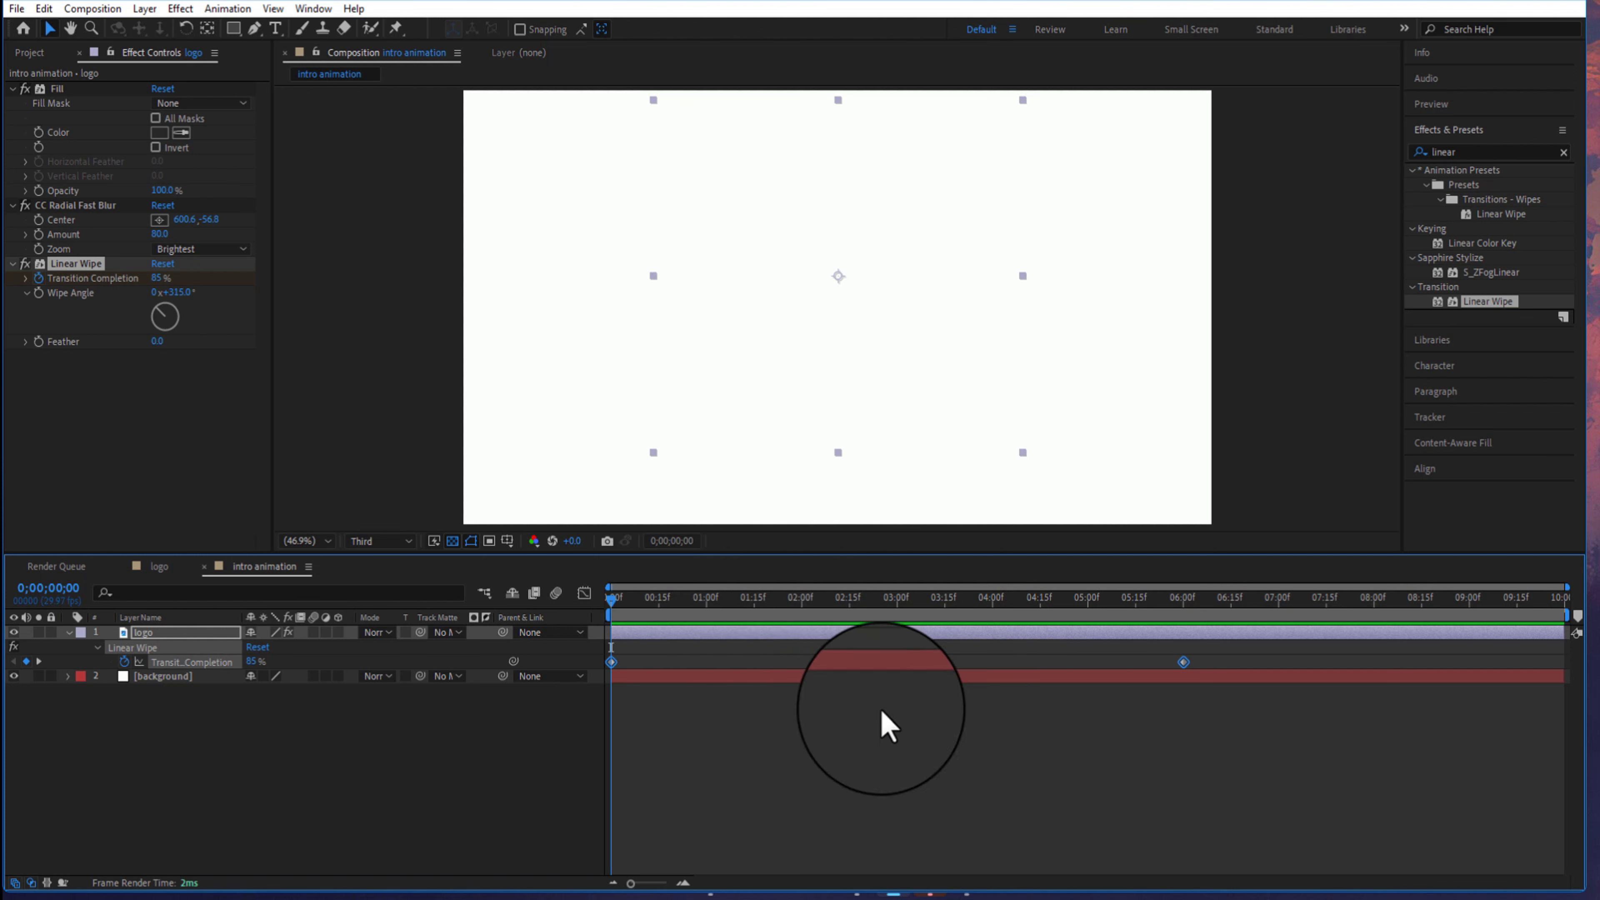
- Reshape the Transition Completion speed graph by extending the last keyframe's easing influence back to the first keyframe
{"action": "left_click", "coordinate": [584, 593]}
{"action": "left_click", "coordinate": [902, 868]}
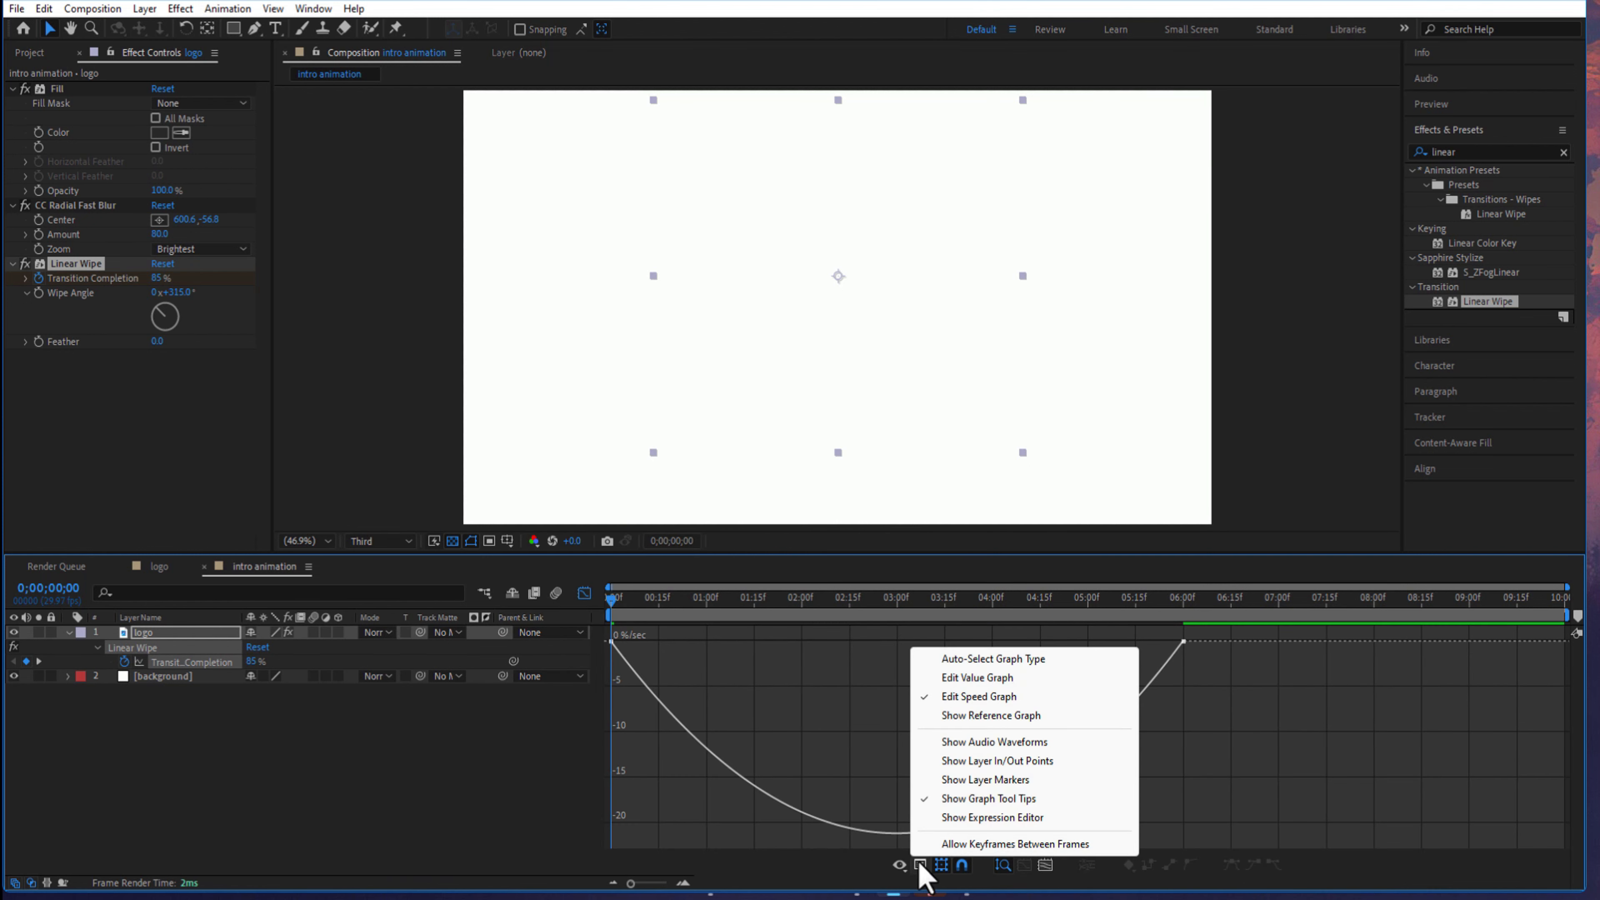
{"action": "left_click", "coordinate": [1222, 652]}
{"action": "left_click_drag", "start_coordinate": [1207, 630], "coordinate": [590, 708]}
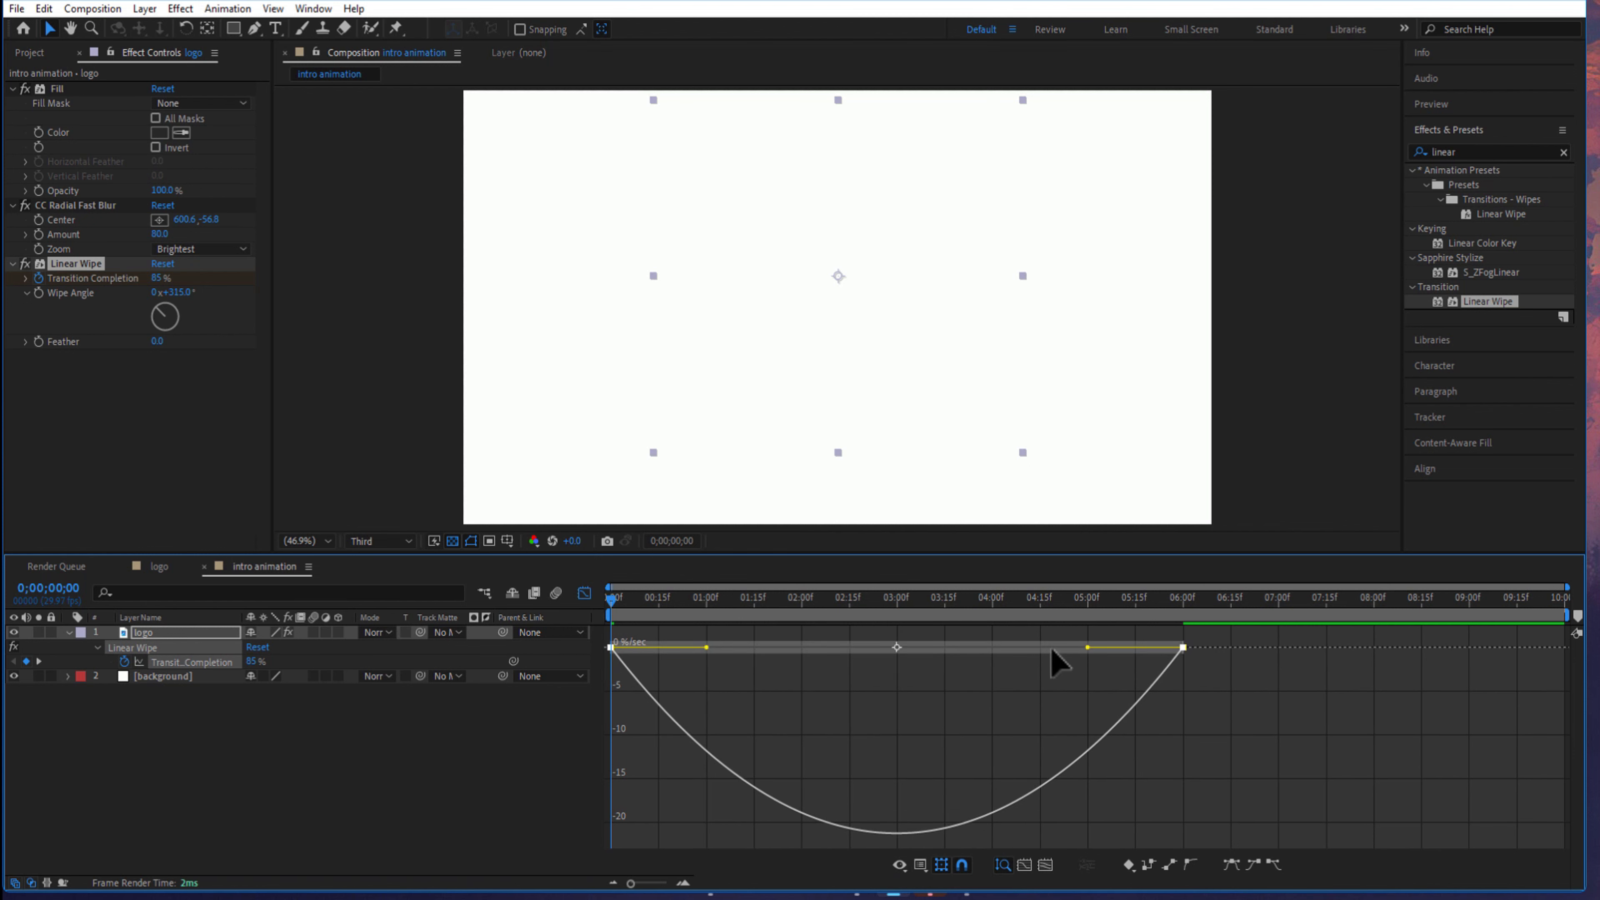
{"action": "left_click_drag", "start_coordinate": [1087, 647], "coordinate": [615, 653]}
{"action": "left_click", "coordinate": [584, 593]}
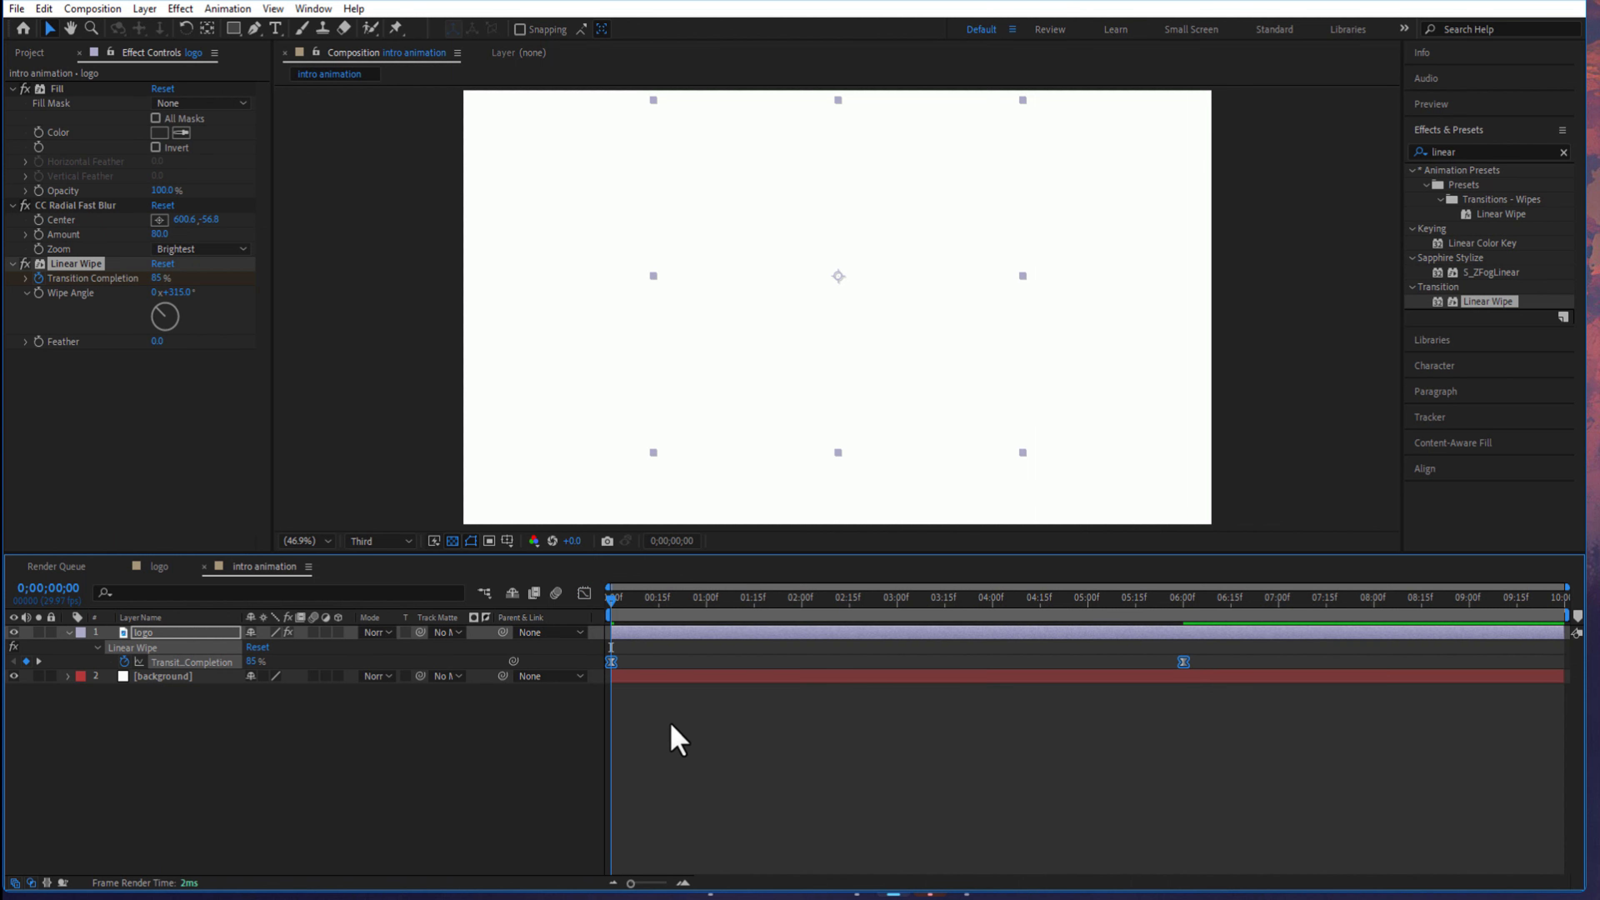
- Set the opacity of the blurred logo layer to 25%
{"action": "left_click", "coordinate": [68, 632]}
{"action": "left_click", "coordinate": [158, 633]}
{"action": "key", "text": "t"}
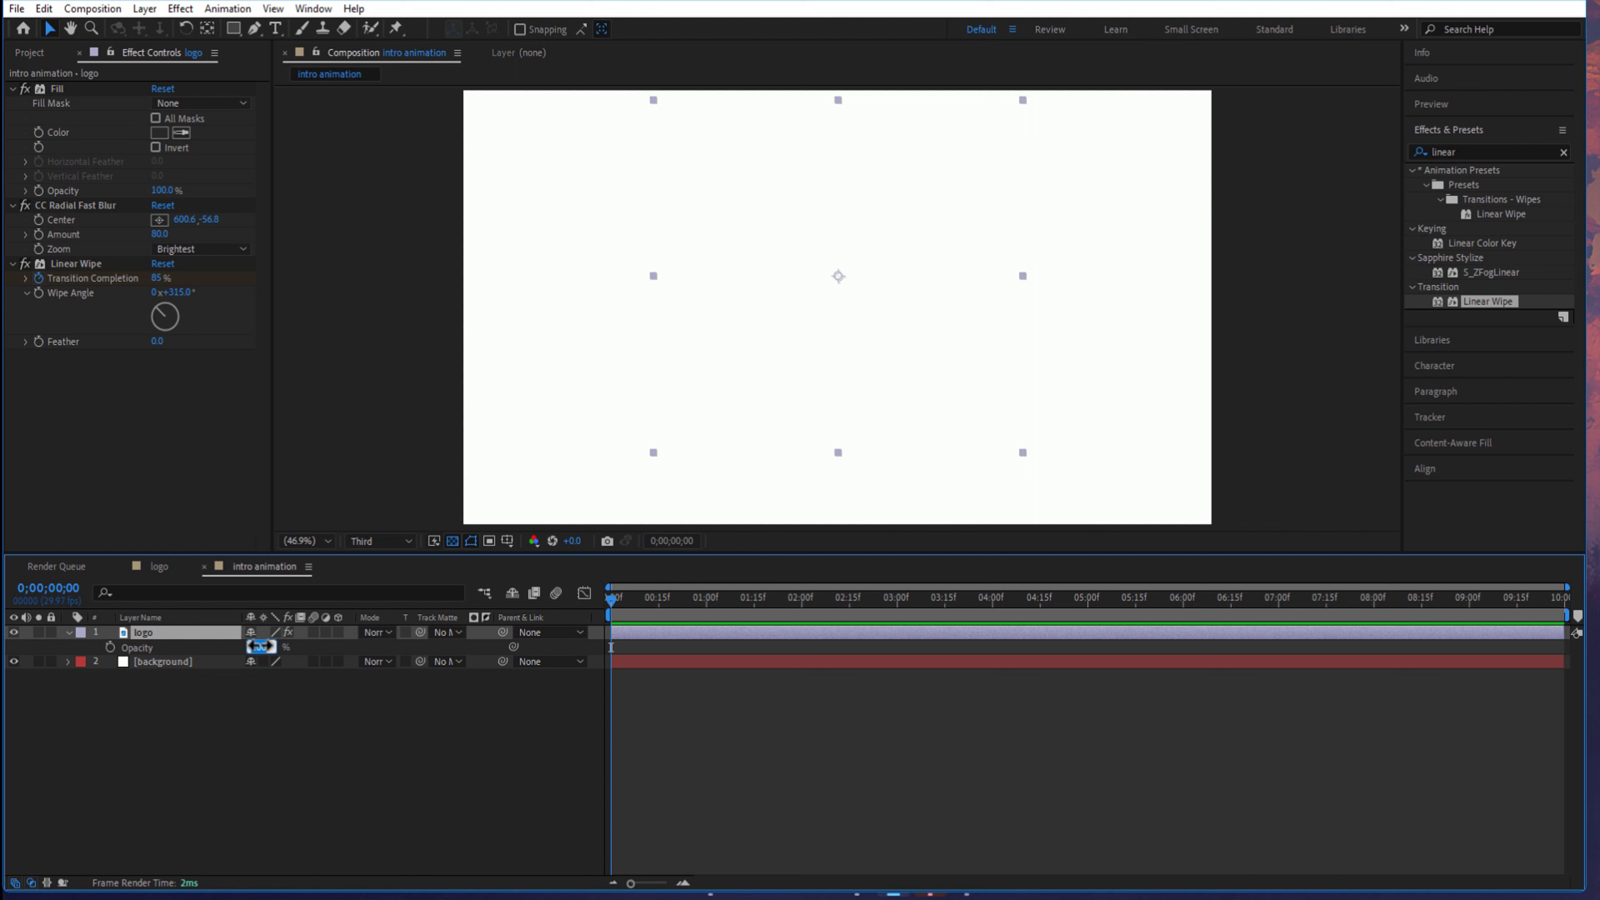
{"action": "type", "text": "25"}
{"action": "left_click", "coordinate": [285, 643]}
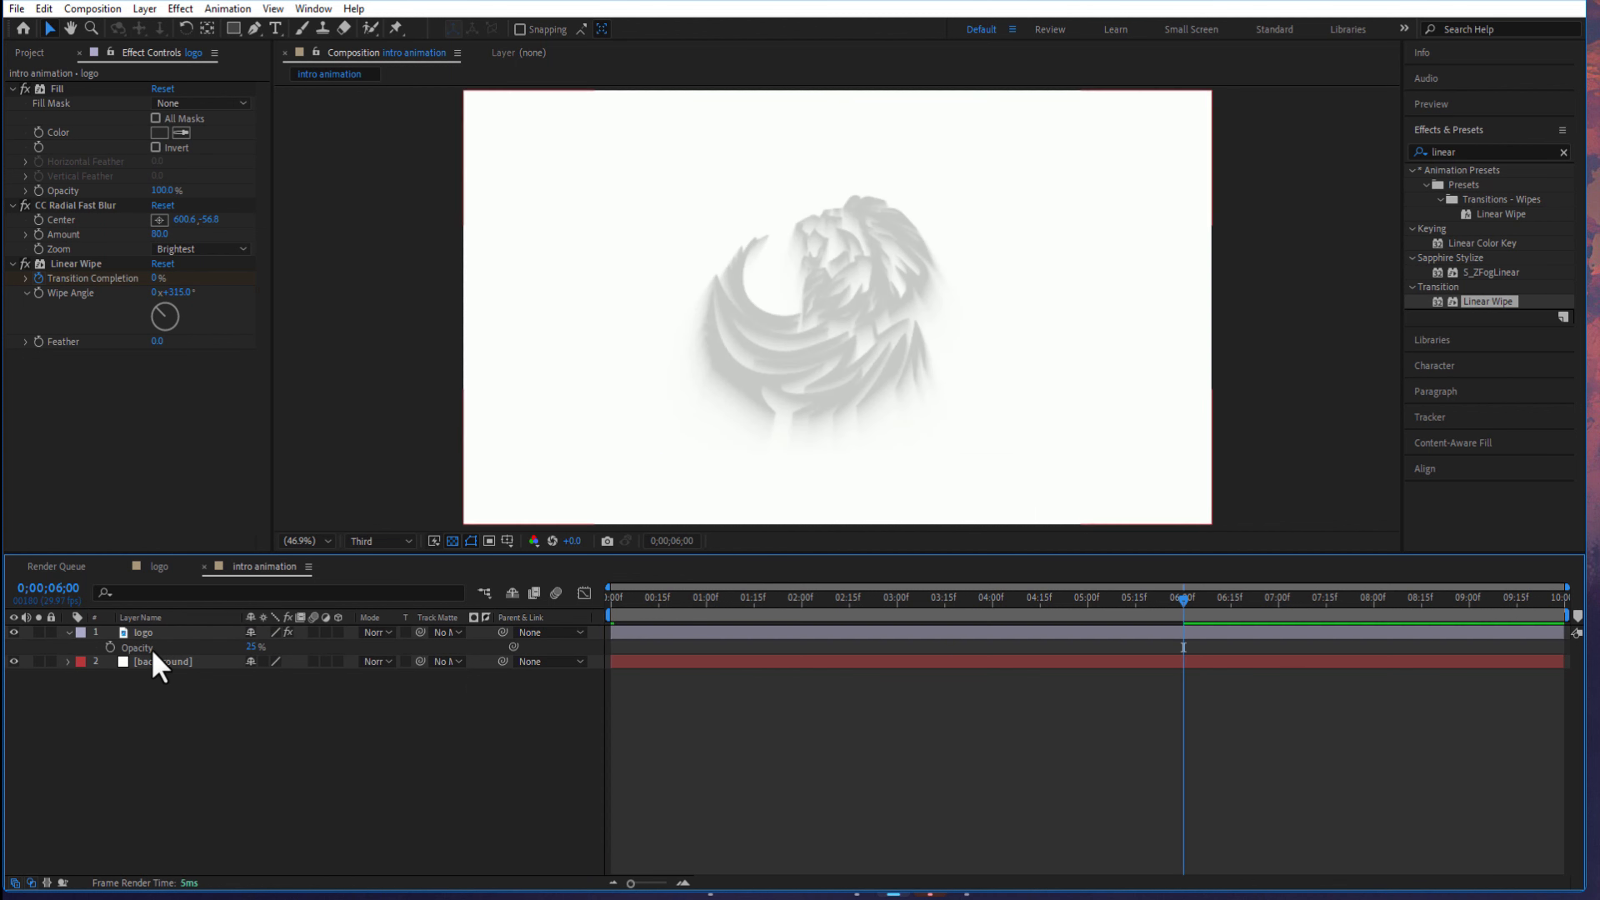
- Duplicate the logo layer and set the duplicate's opacity to 100%
{"action": "left_click", "coordinate": [157, 637]}
{"action": "left_click", "coordinate": [68, 633]}
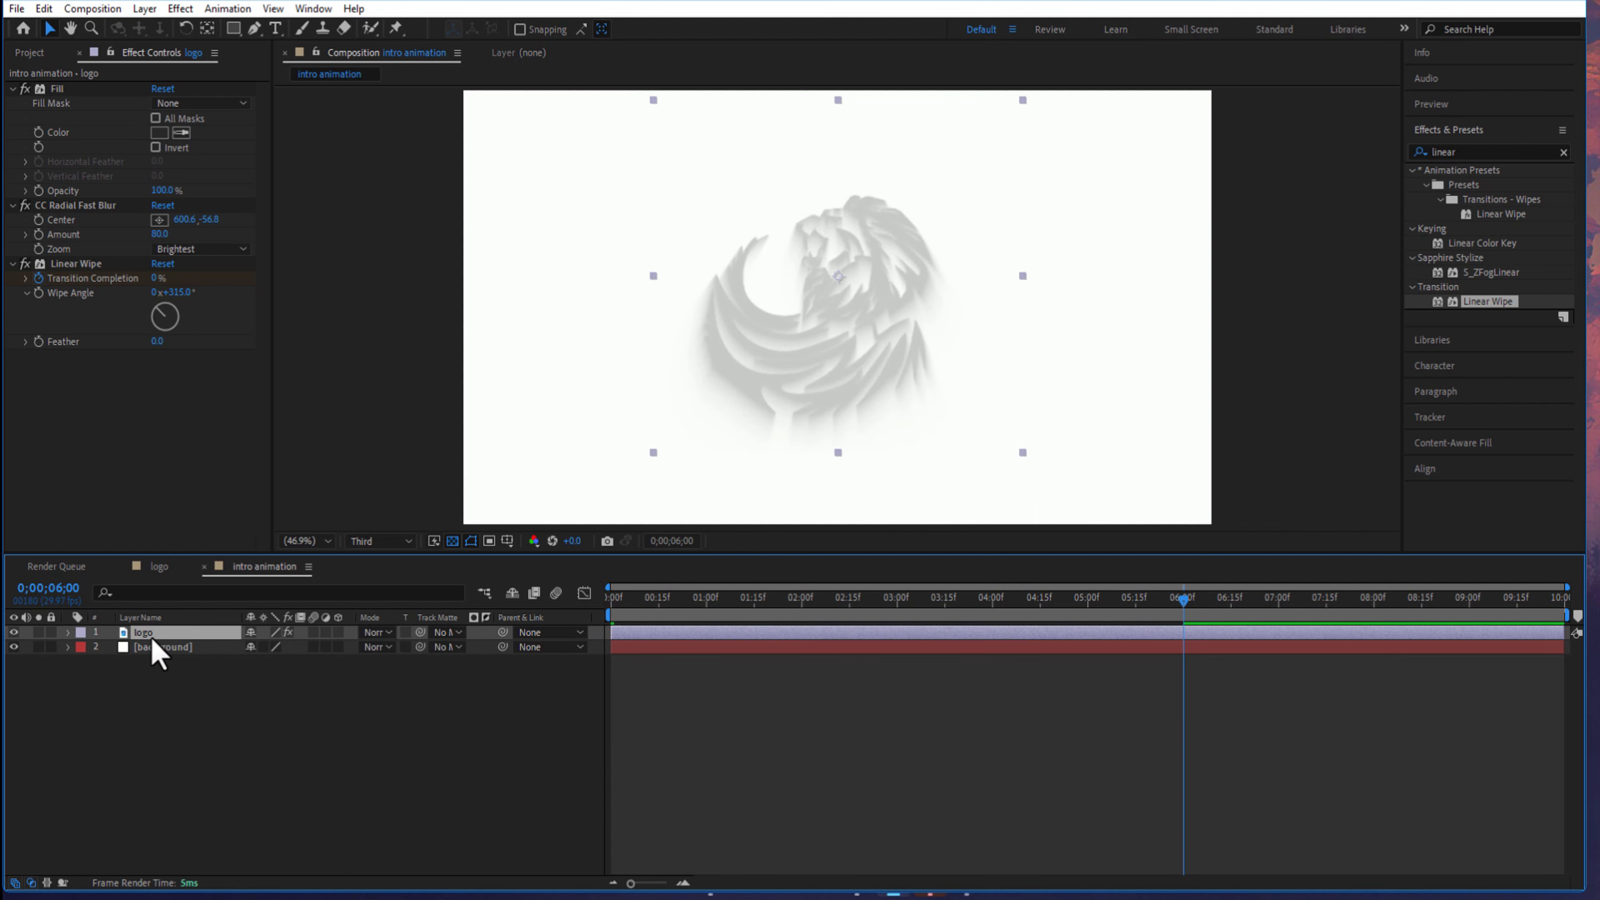
{"action": "key", "text": "ctrl+d"}
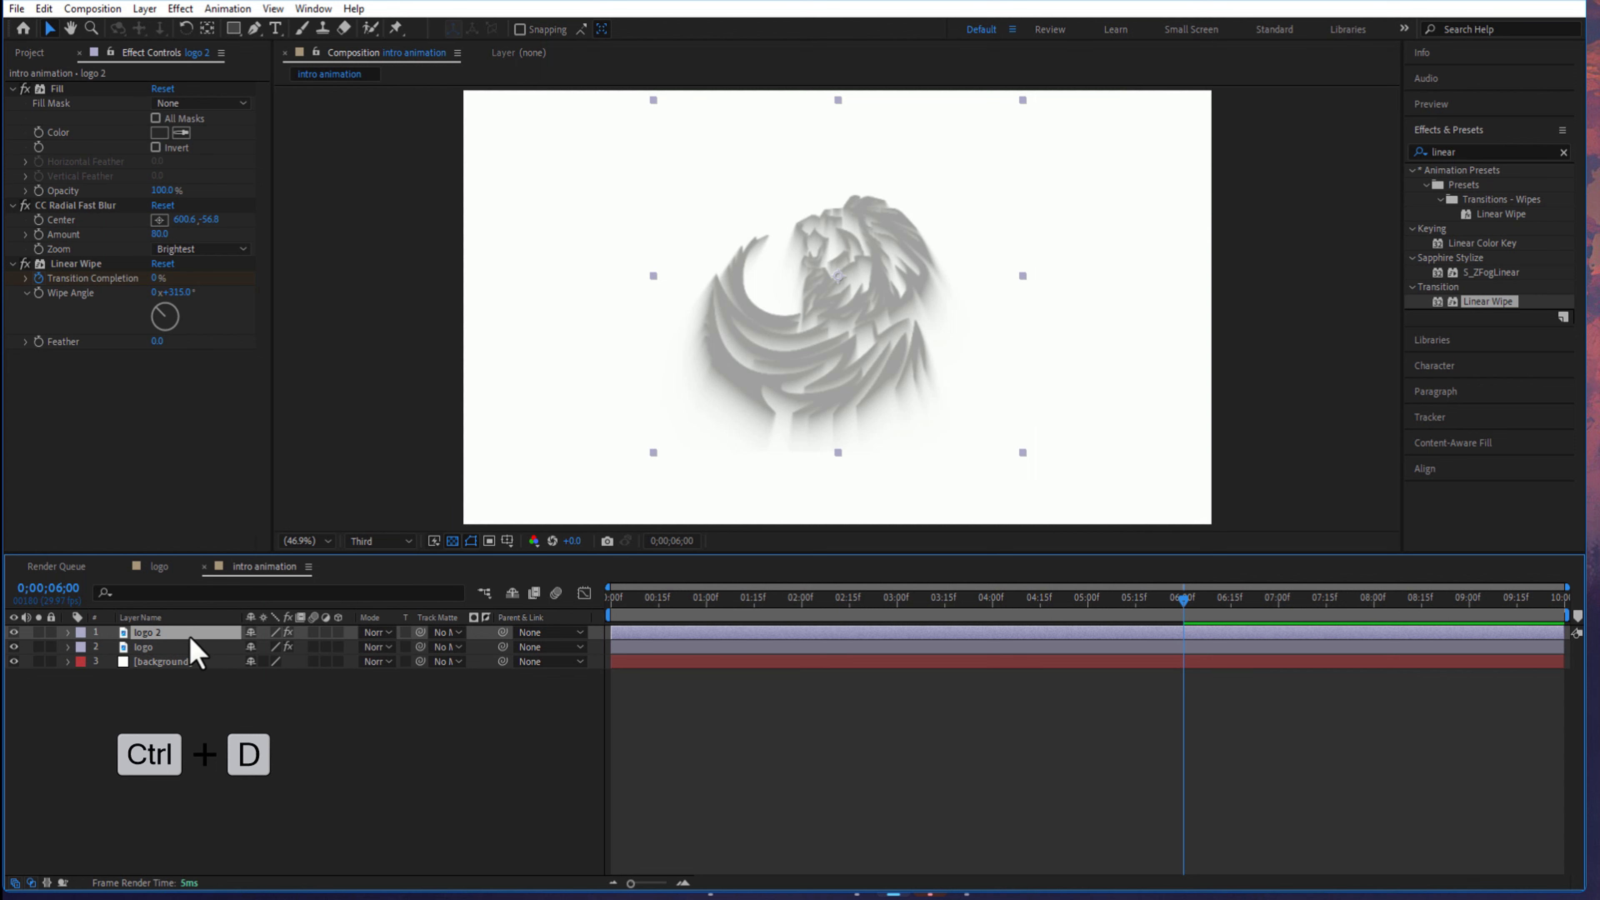
{"action": "key", "text": "t"}
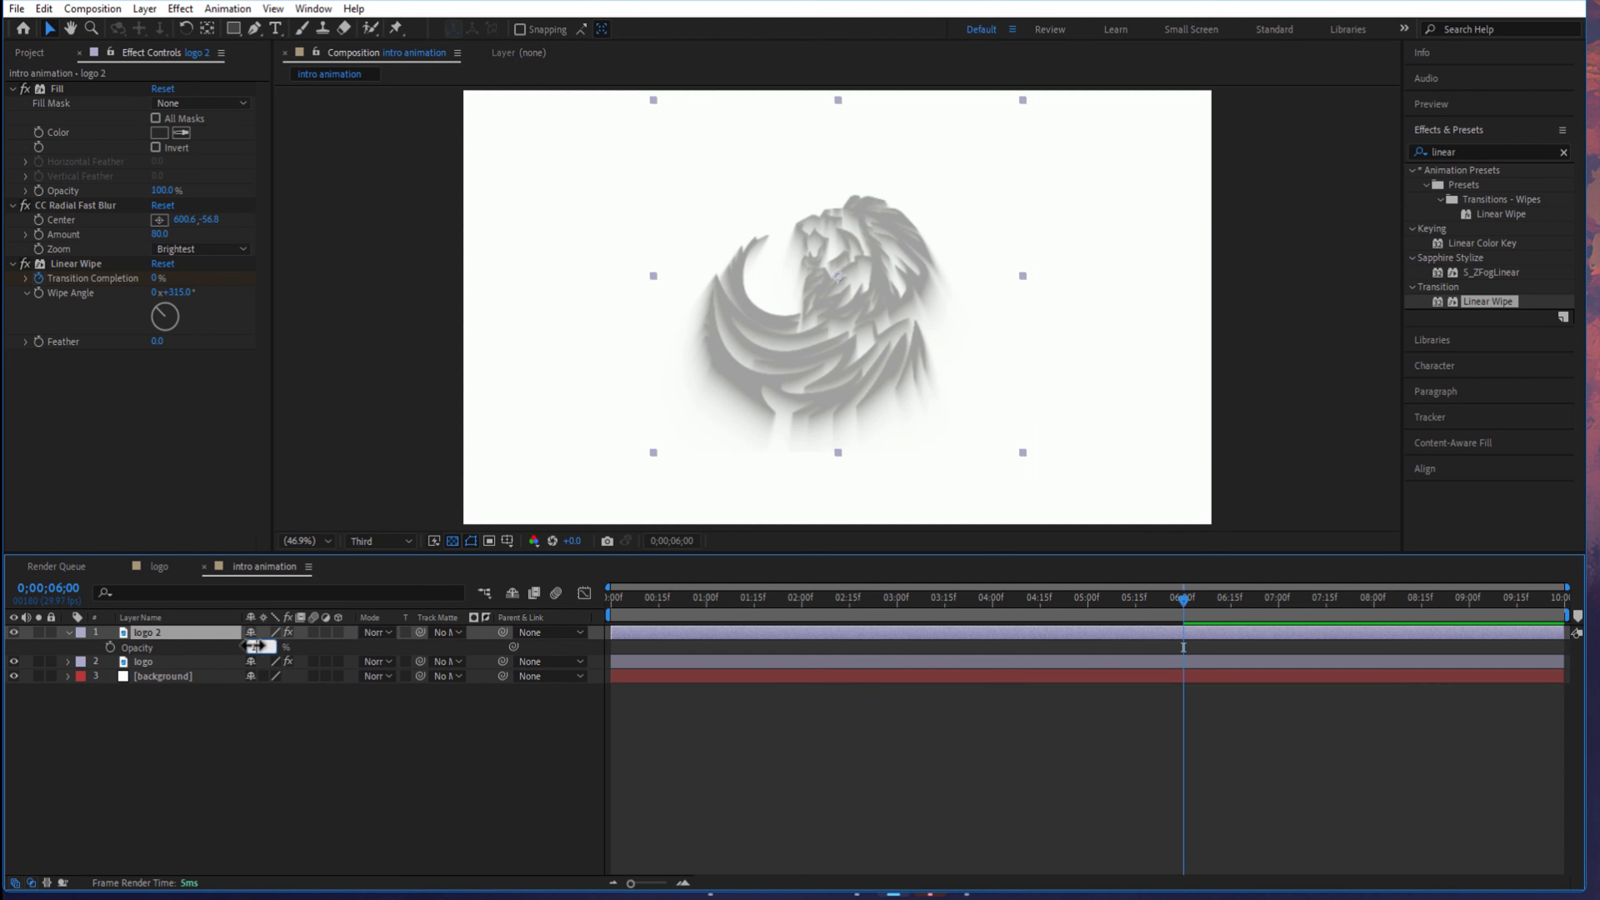
{"action": "type", "text": "0"}
{"action": "key", "text": "Return"}
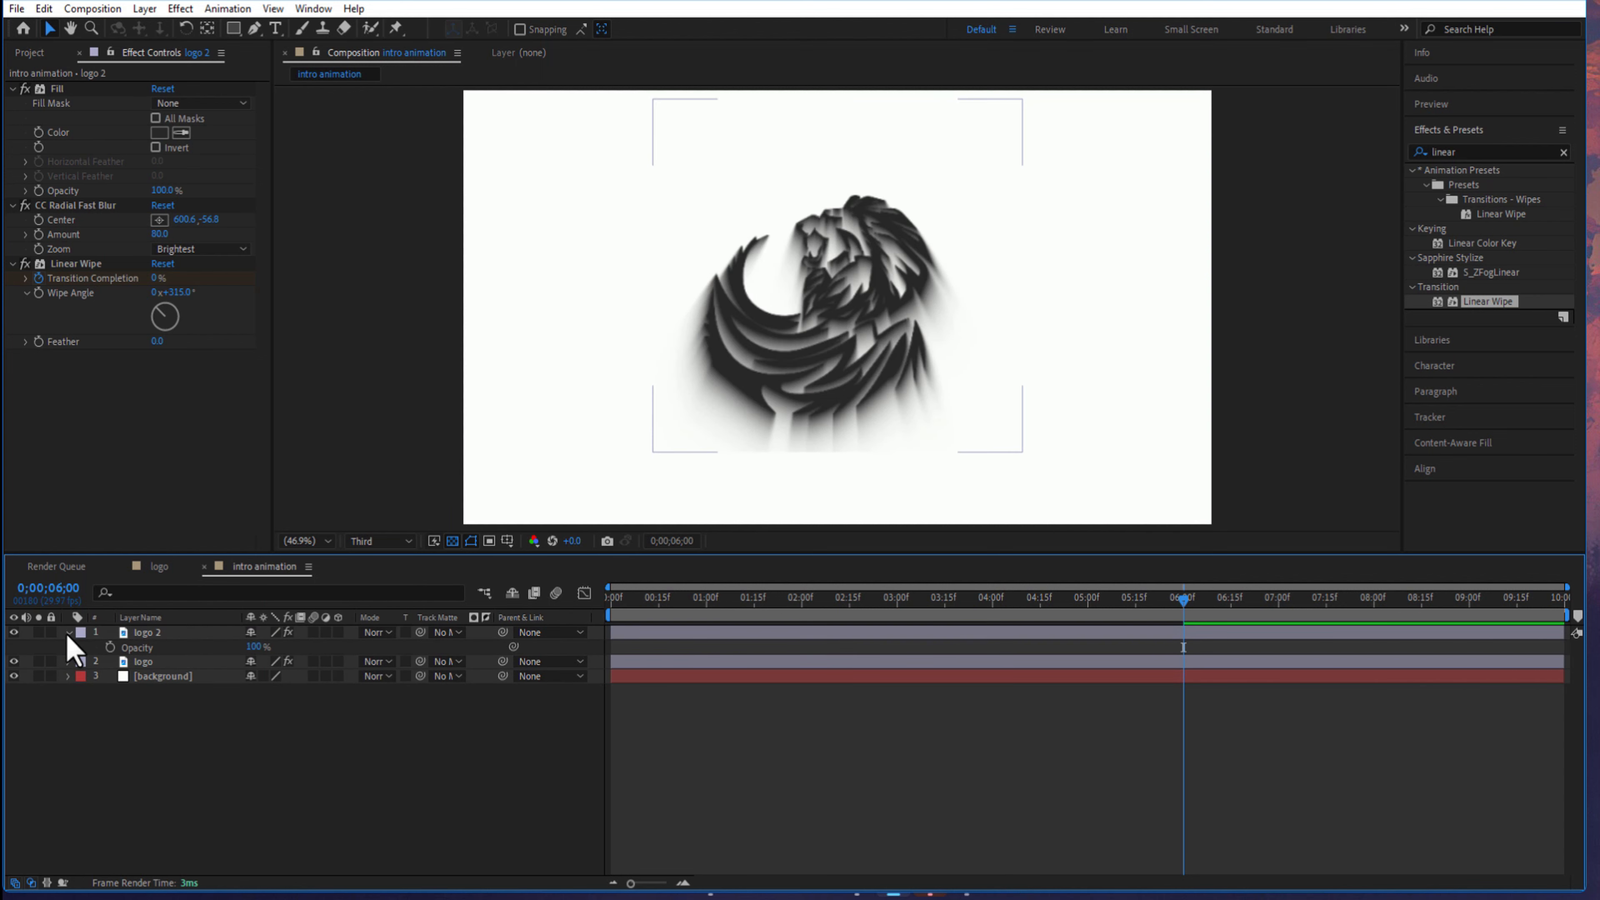
{"action": "left_click", "coordinate": [68, 632]}
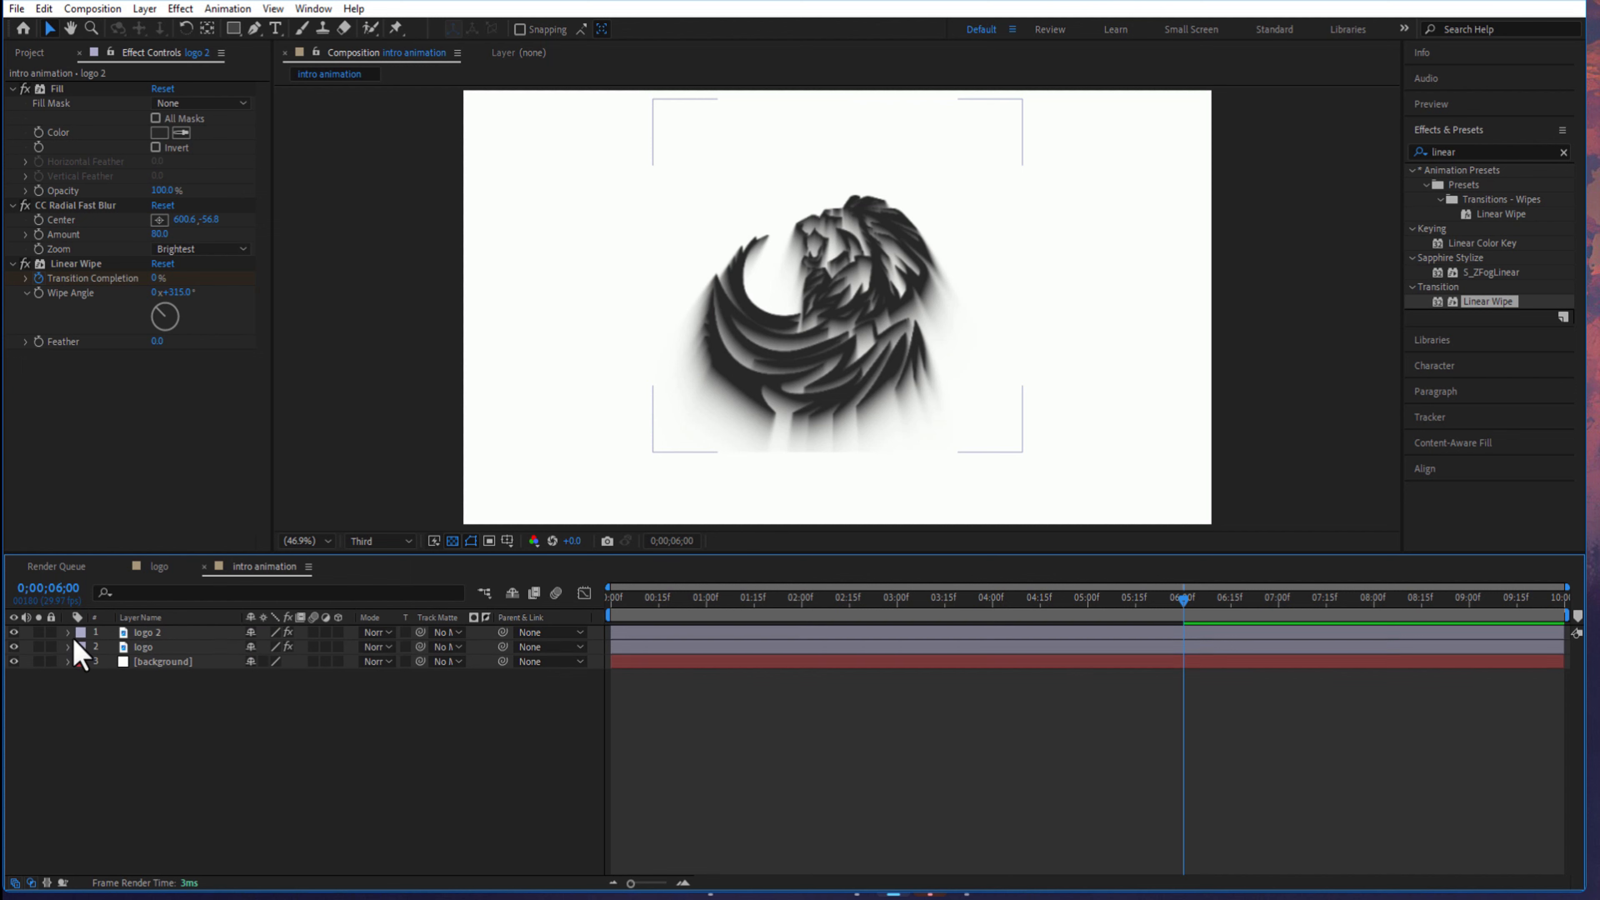
- Remove the CC Radial Fast Blur and Fill effects from the logo 2 layer, leaving only its Linear Wipe
{"action": "left_click", "coordinate": [84, 207]}
{"action": "key", "text": "Delete"}
{"action": "left_click", "coordinate": [63, 89]}
{"action": "key", "text": "Delete"}
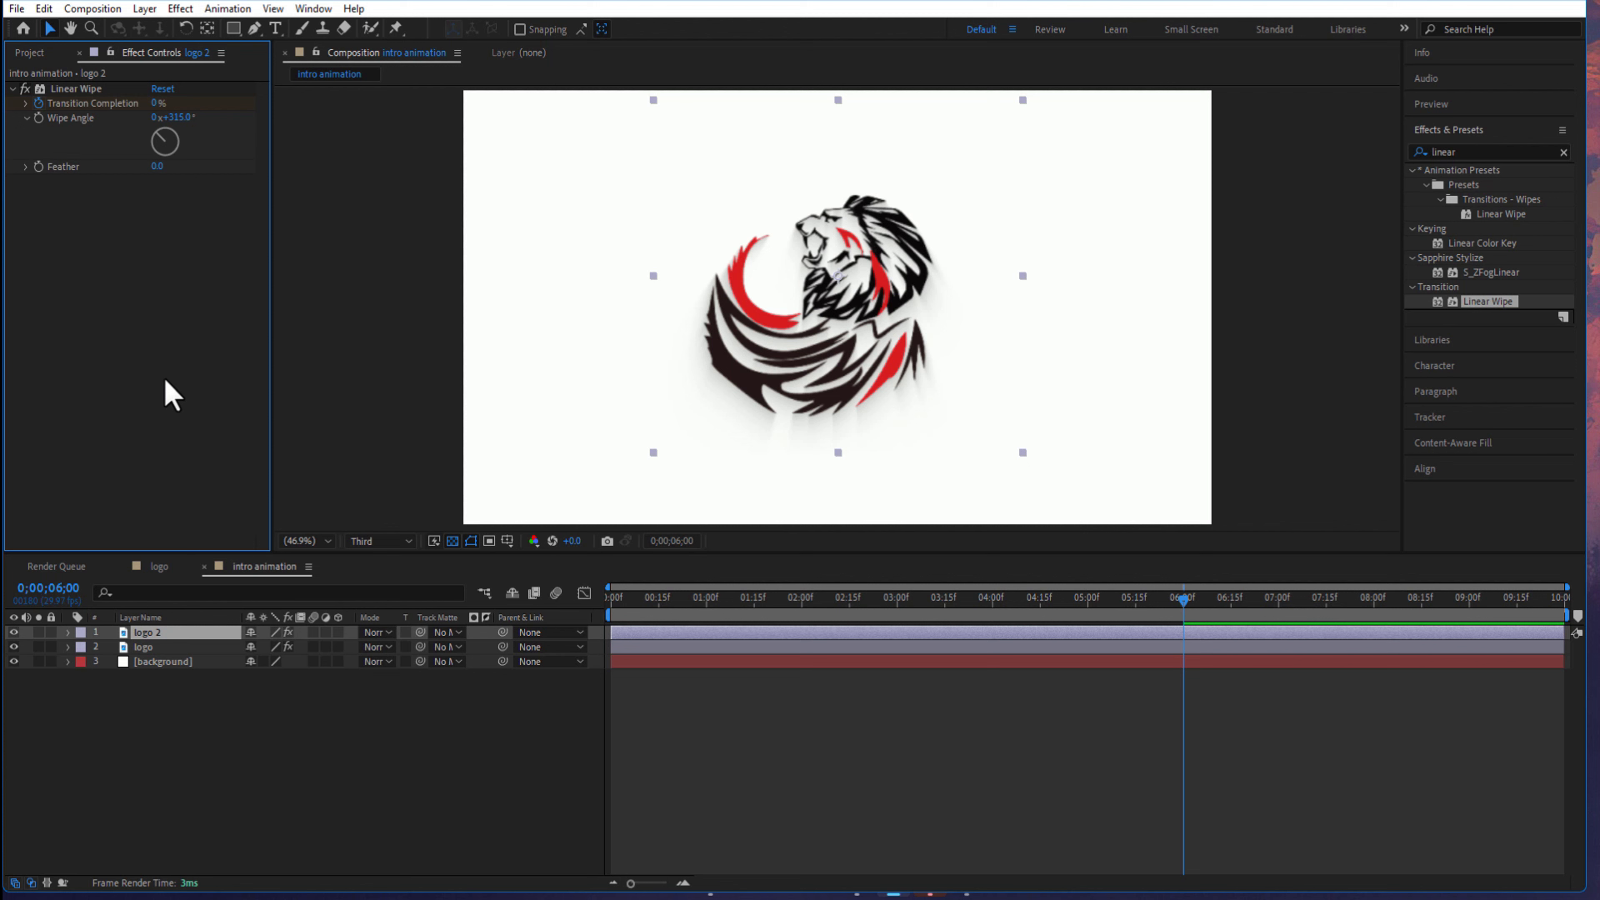
{"action": "left_click", "coordinate": [189, 746]}
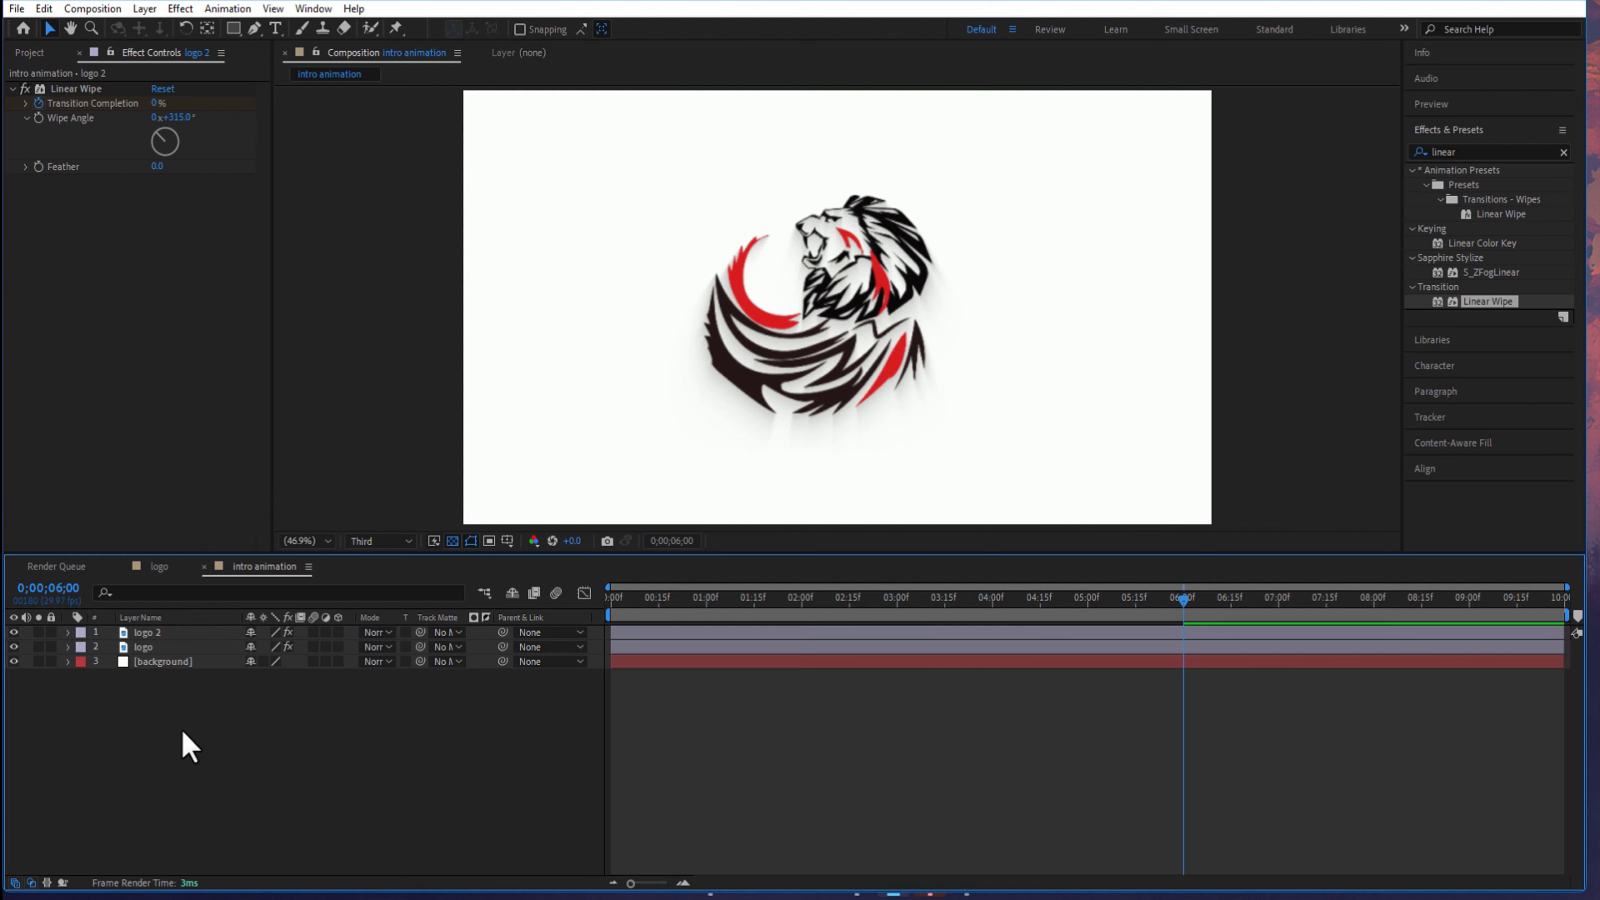
- Draw a vertical line down the composition's left edge with the Pen tool, using no fill and a solid black 150 px stroke
{"action": "left_click", "coordinate": [255, 29]}
{"action": "left_click", "coordinate": [463, 90]}
{"action": "left_click", "coordinate": [463, 523]}
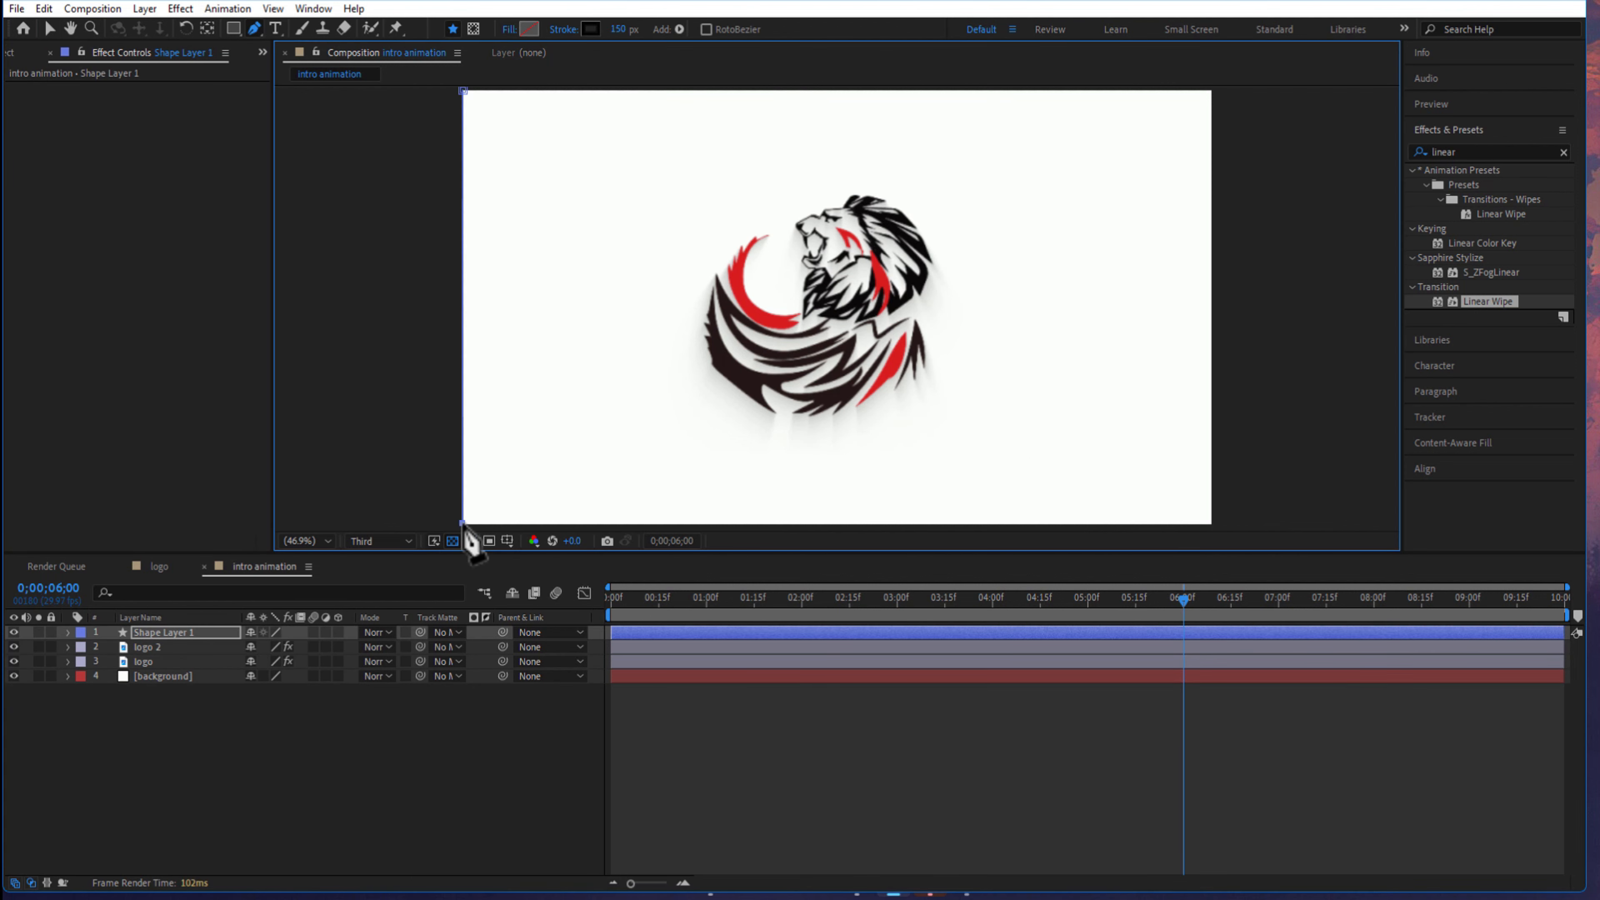
{"action": "left_click", "coordinate": [529, 29]}
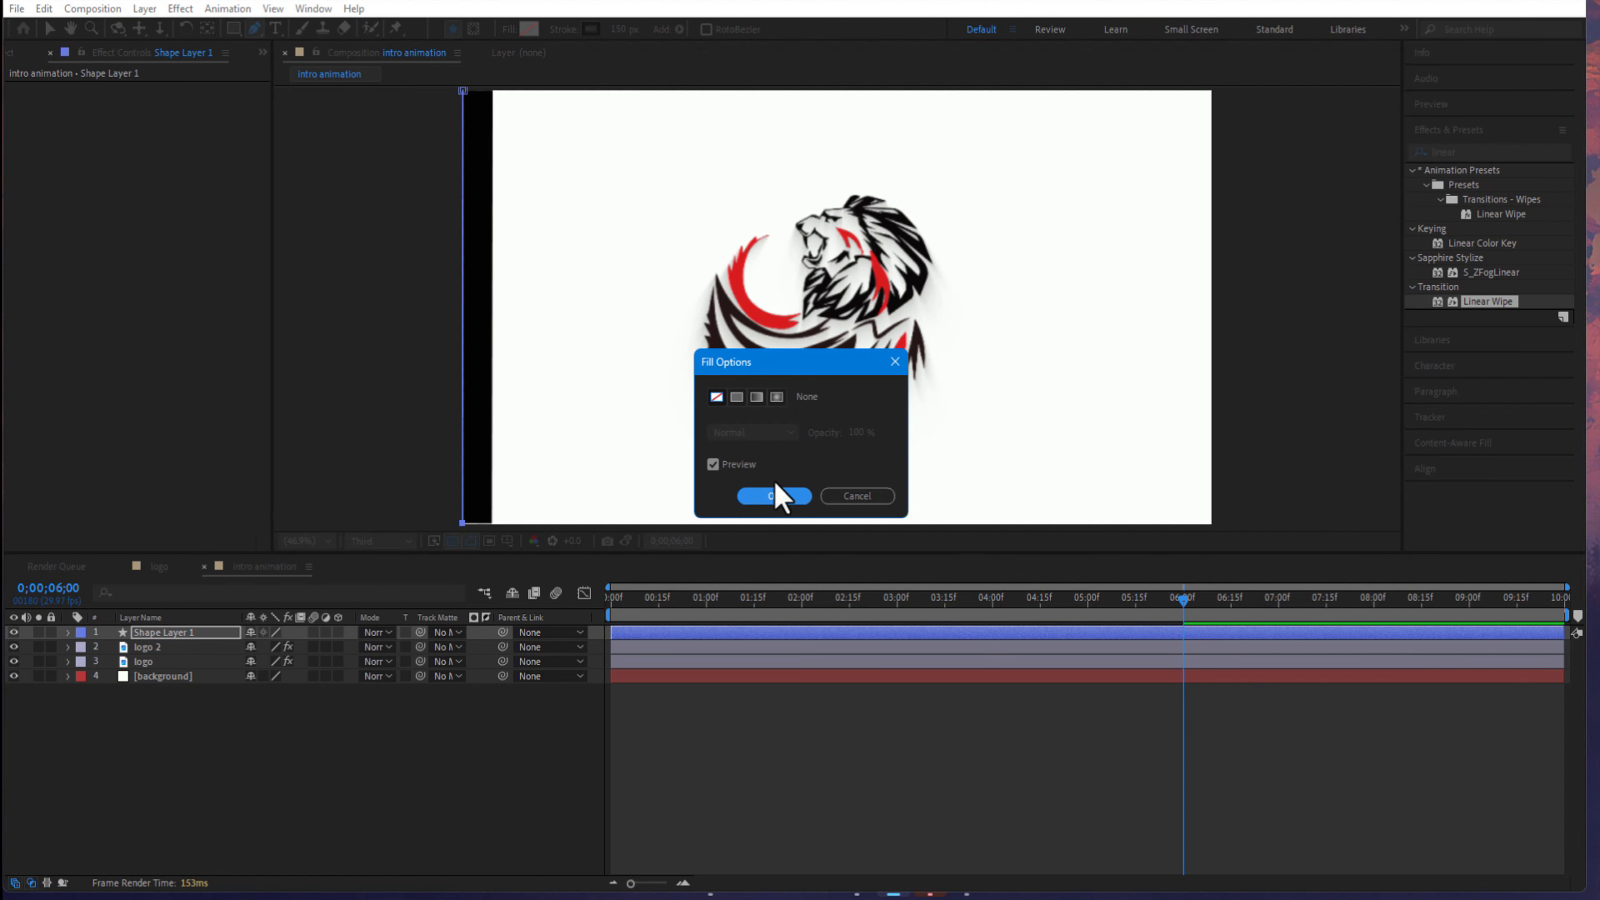
{"action": "left_click", "coordinate": [775, 495]}
{"action": "left_click", "coordinate": [567, 32]}
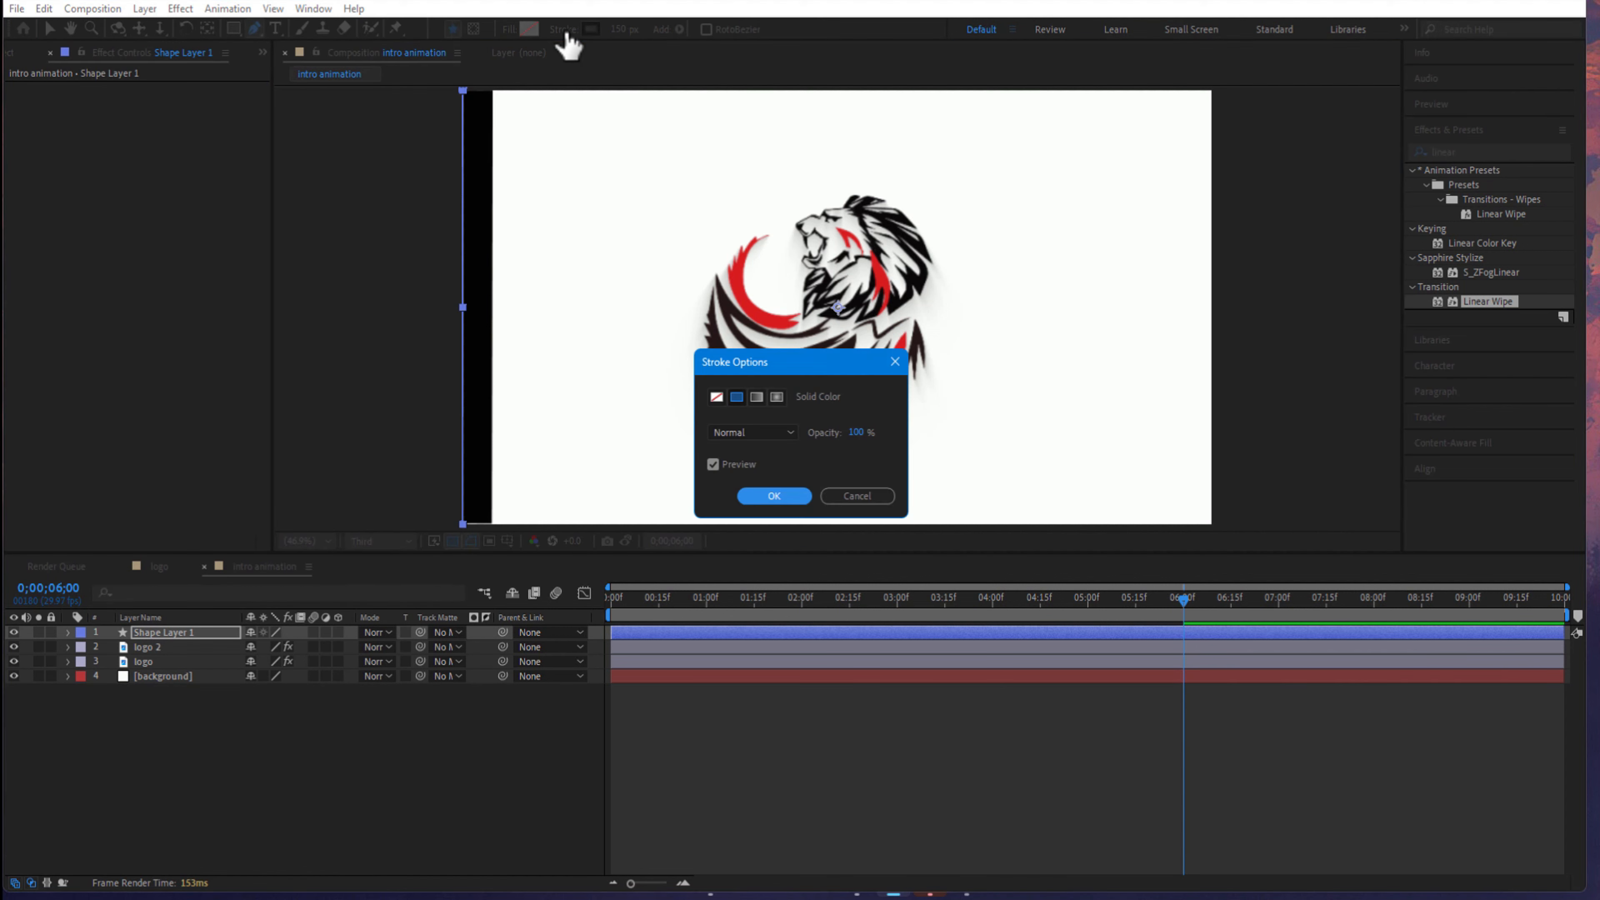
{"action": "left_click", "coordinate": [772, 498]}
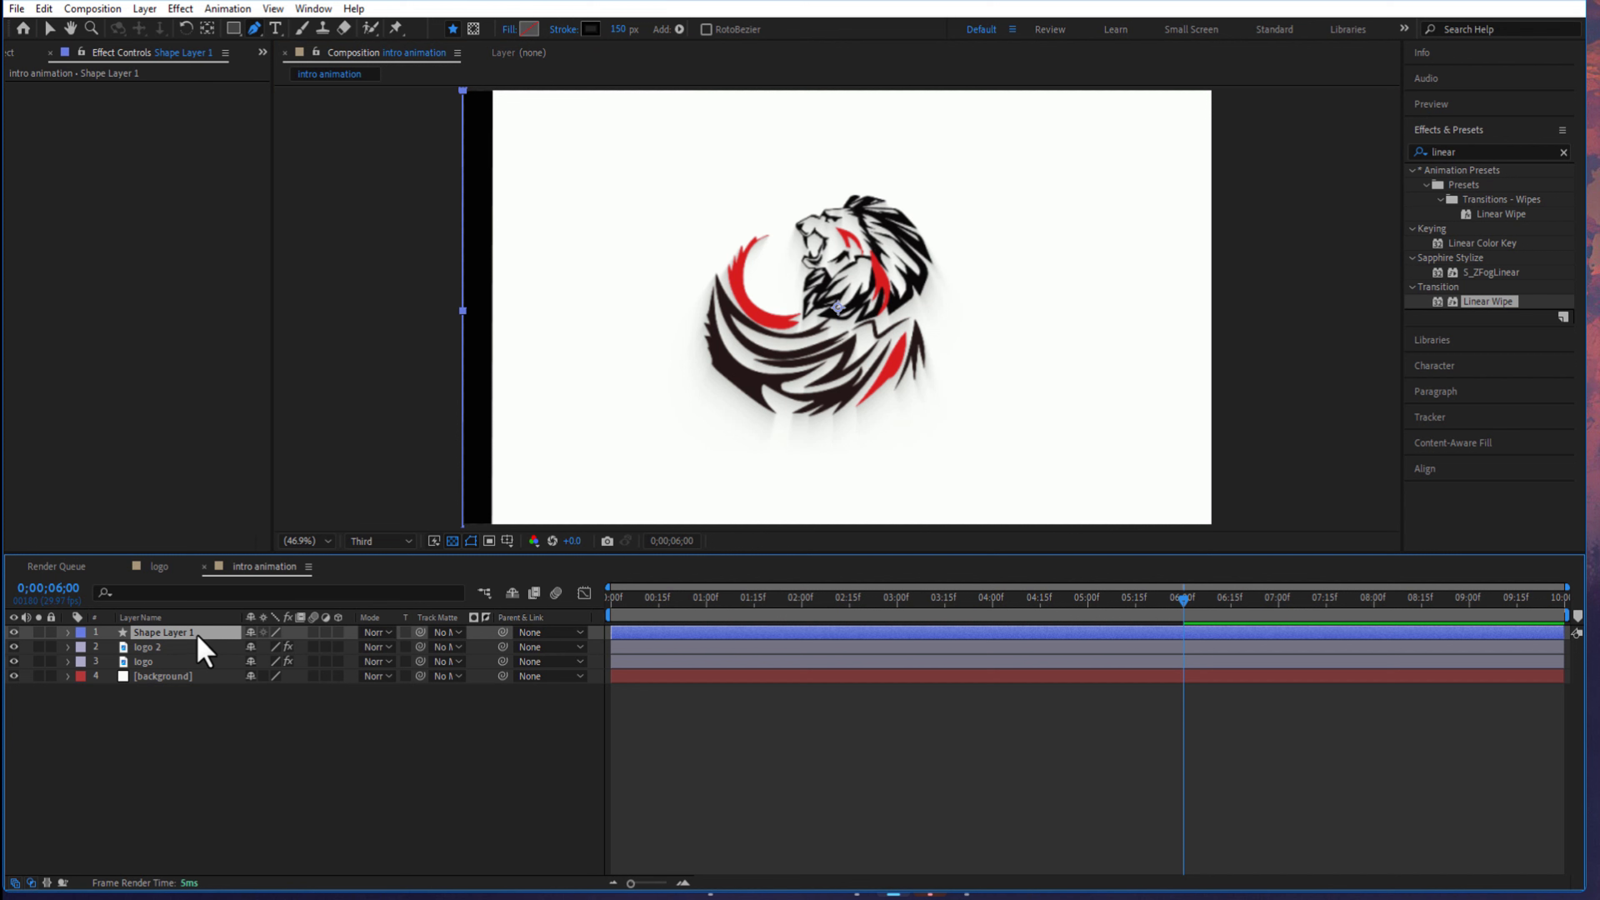
- Set the line shape layer's vertical scale to 150%, keeping its horizontal scale at 100%
{"action": "key", "text": "s"}
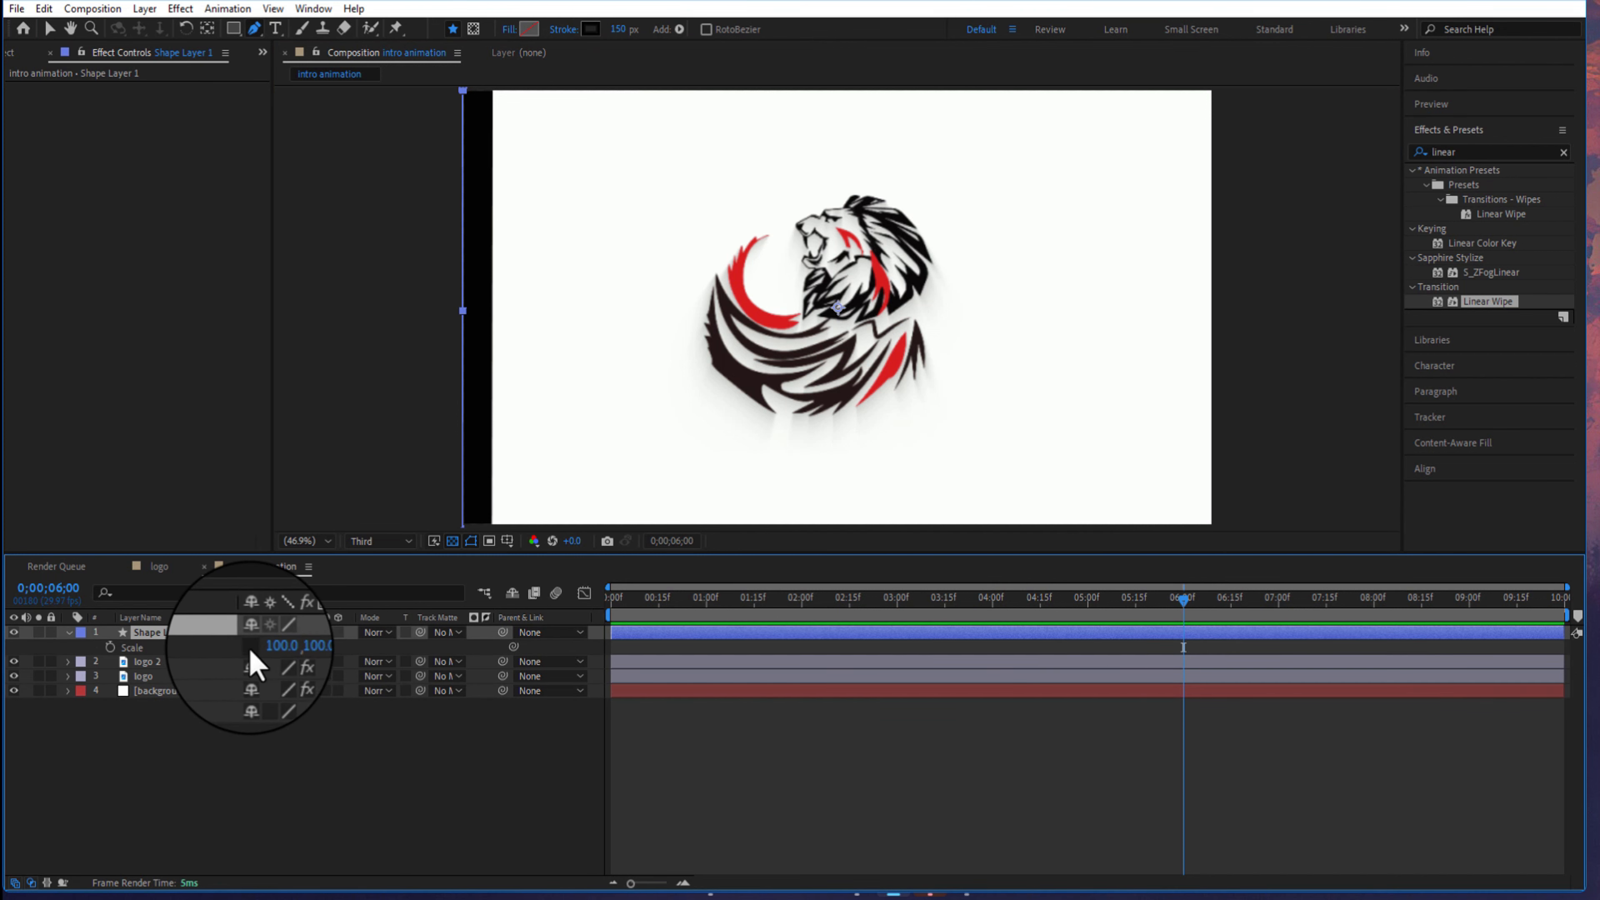
{"action": "left_click", "coordinate": [297, 647]}
{"action": "type", "text": "150"}
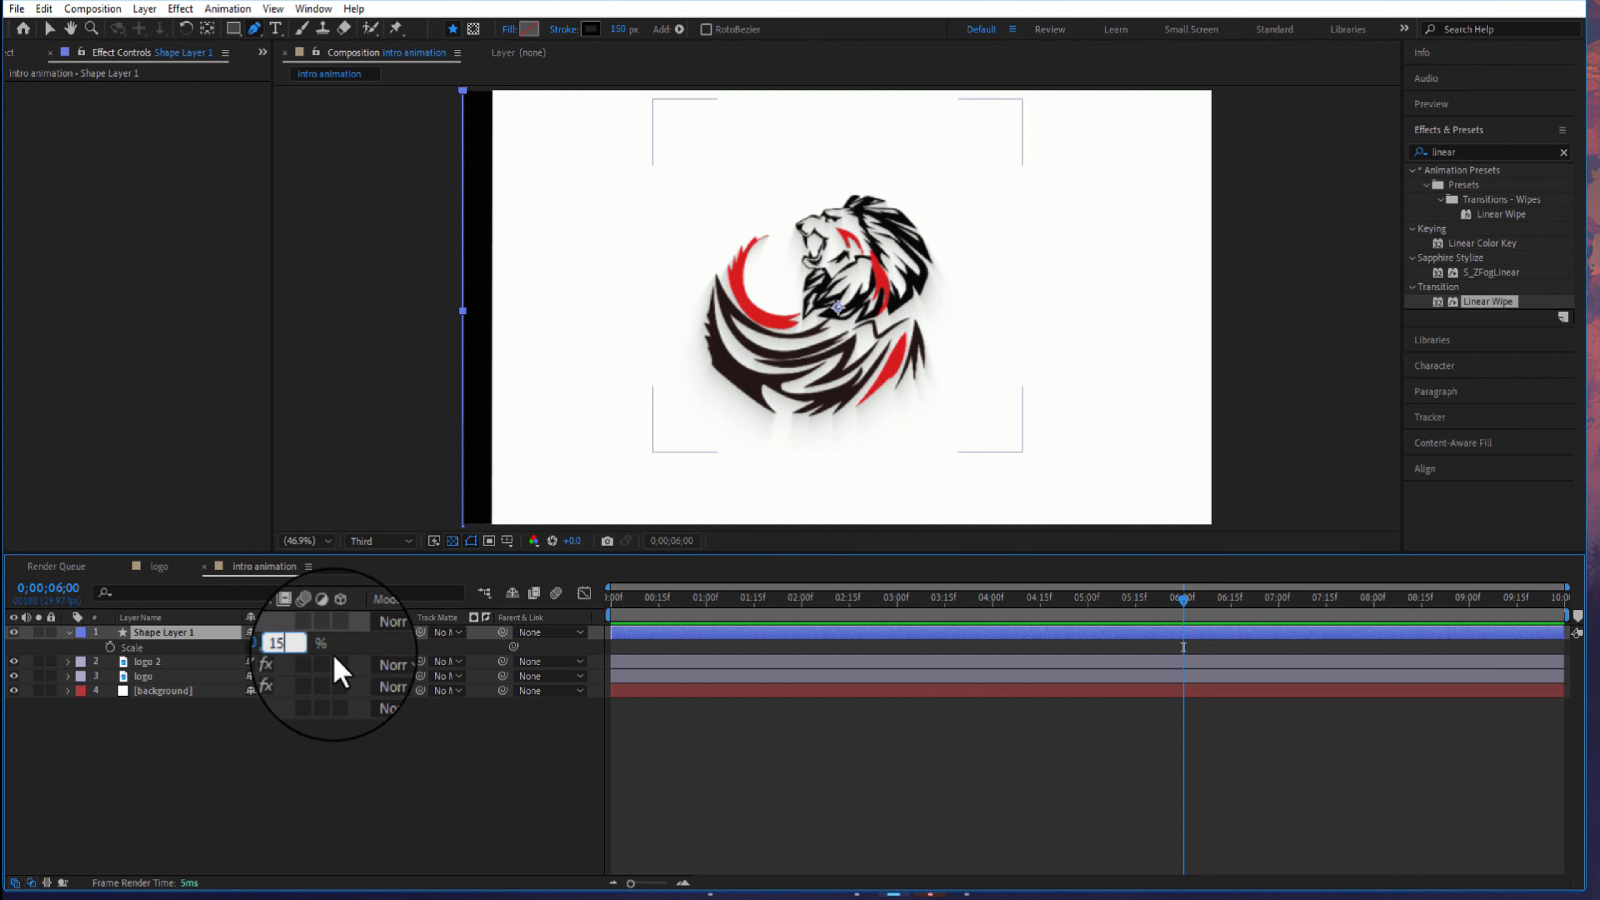
{"action": "left_click", "coordinate": [360, 653]}
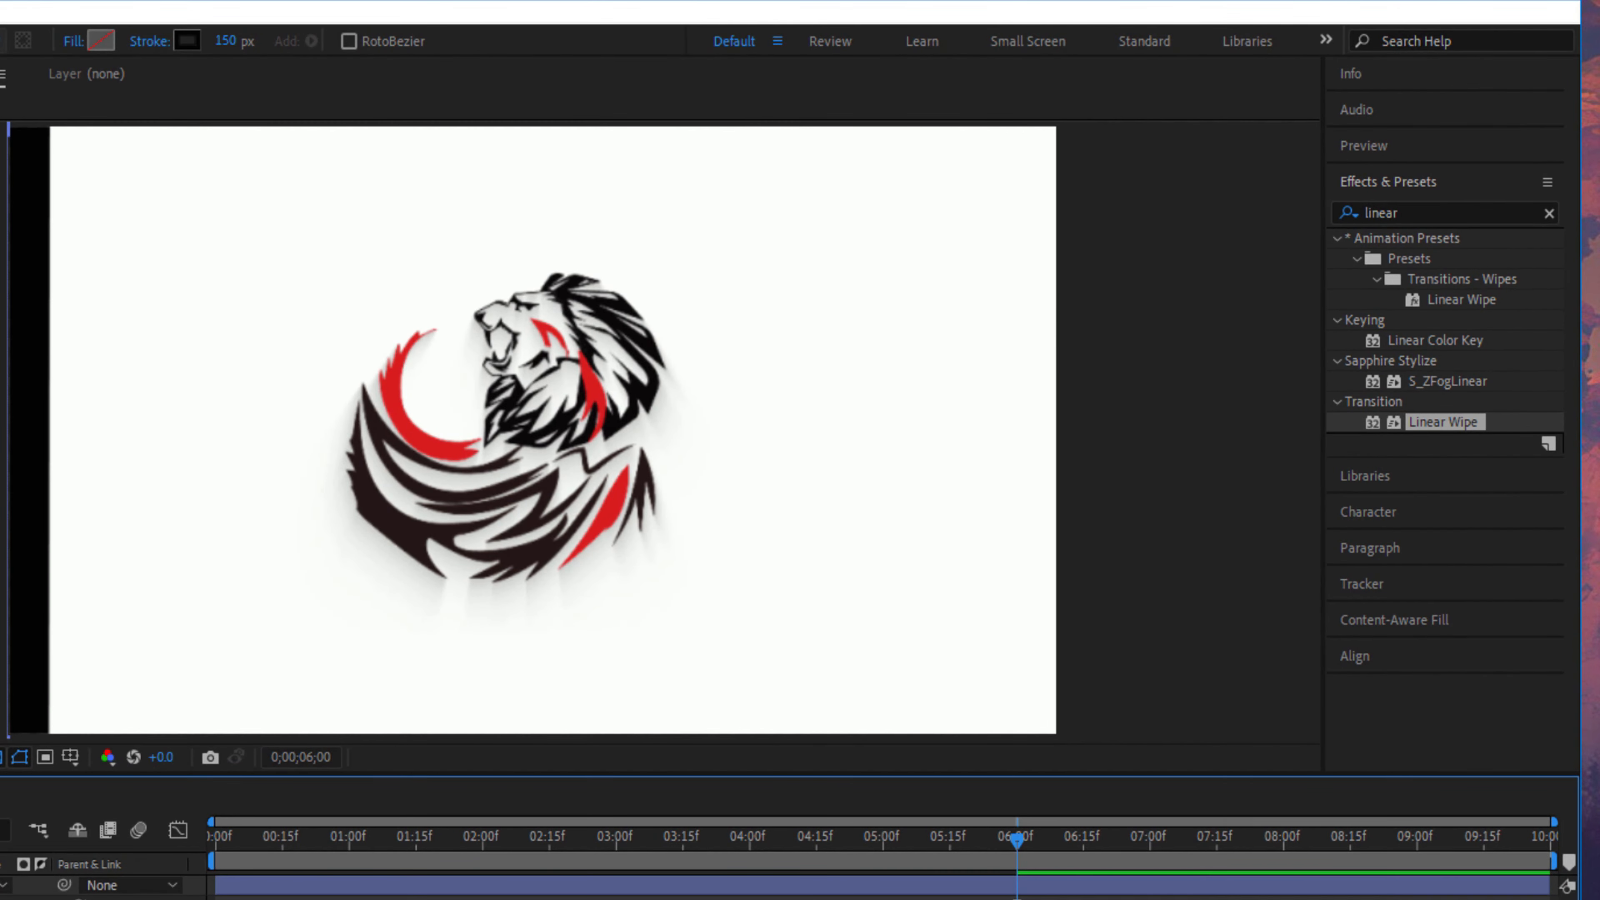
- Apply the Distort Transform effect to Shape Layer 1 and set the effect's Scale to 105
{"action": "left_click", "coordinate": [1422, 214]}
{"action": "type", "text": "transform"}
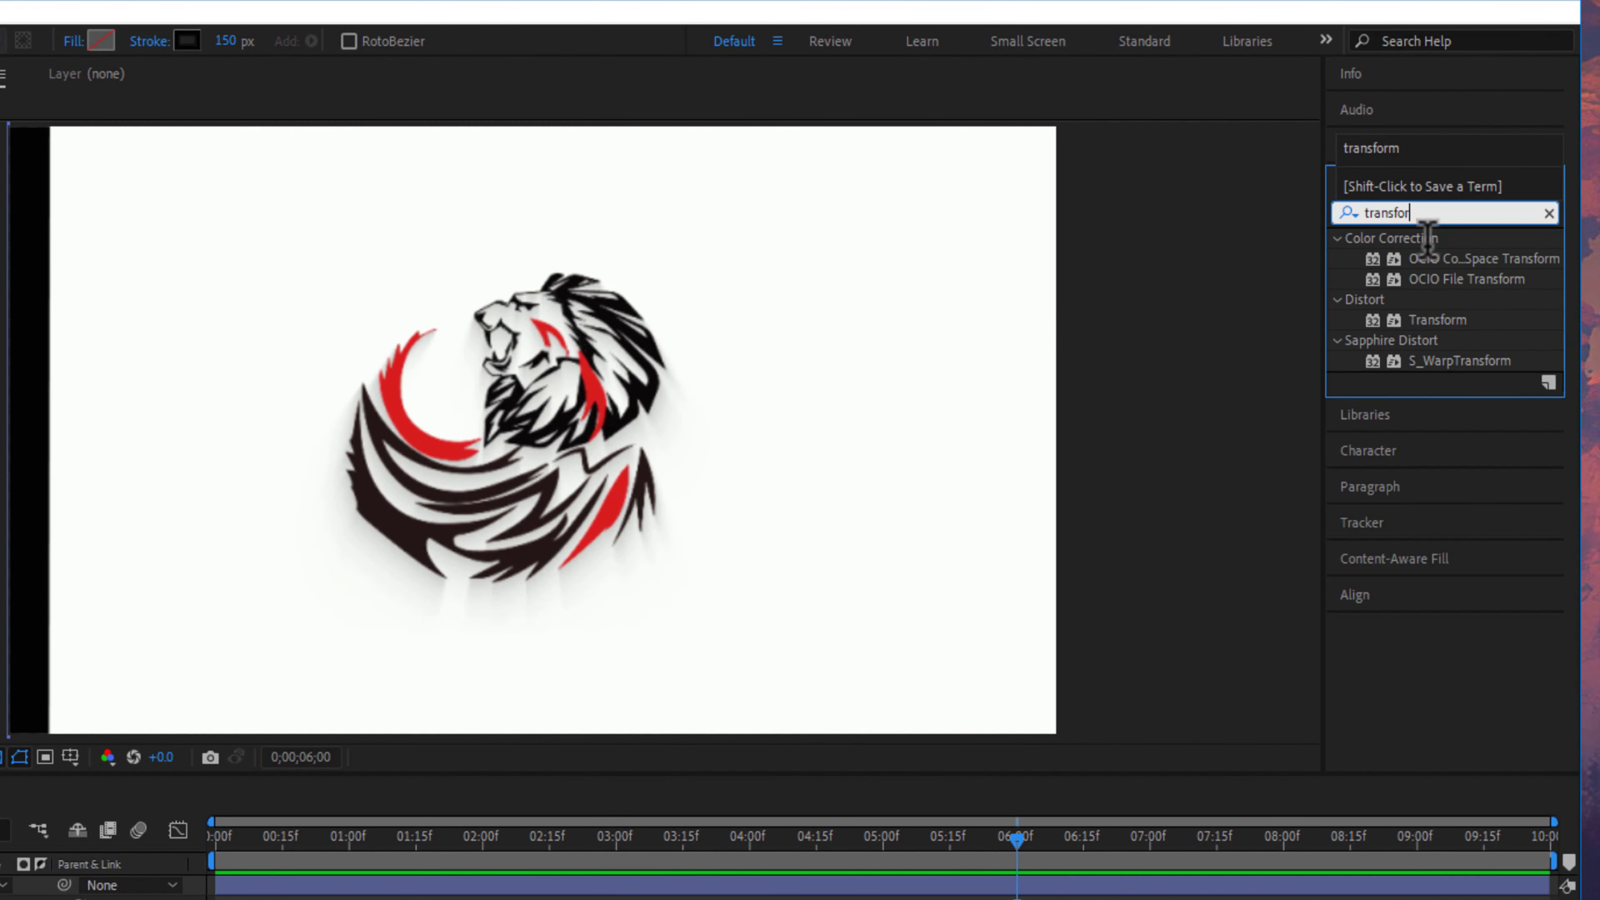
{"action": "left_click_drag", "start_coordinate": [1421, 321], "coordinate": [0, 833]}
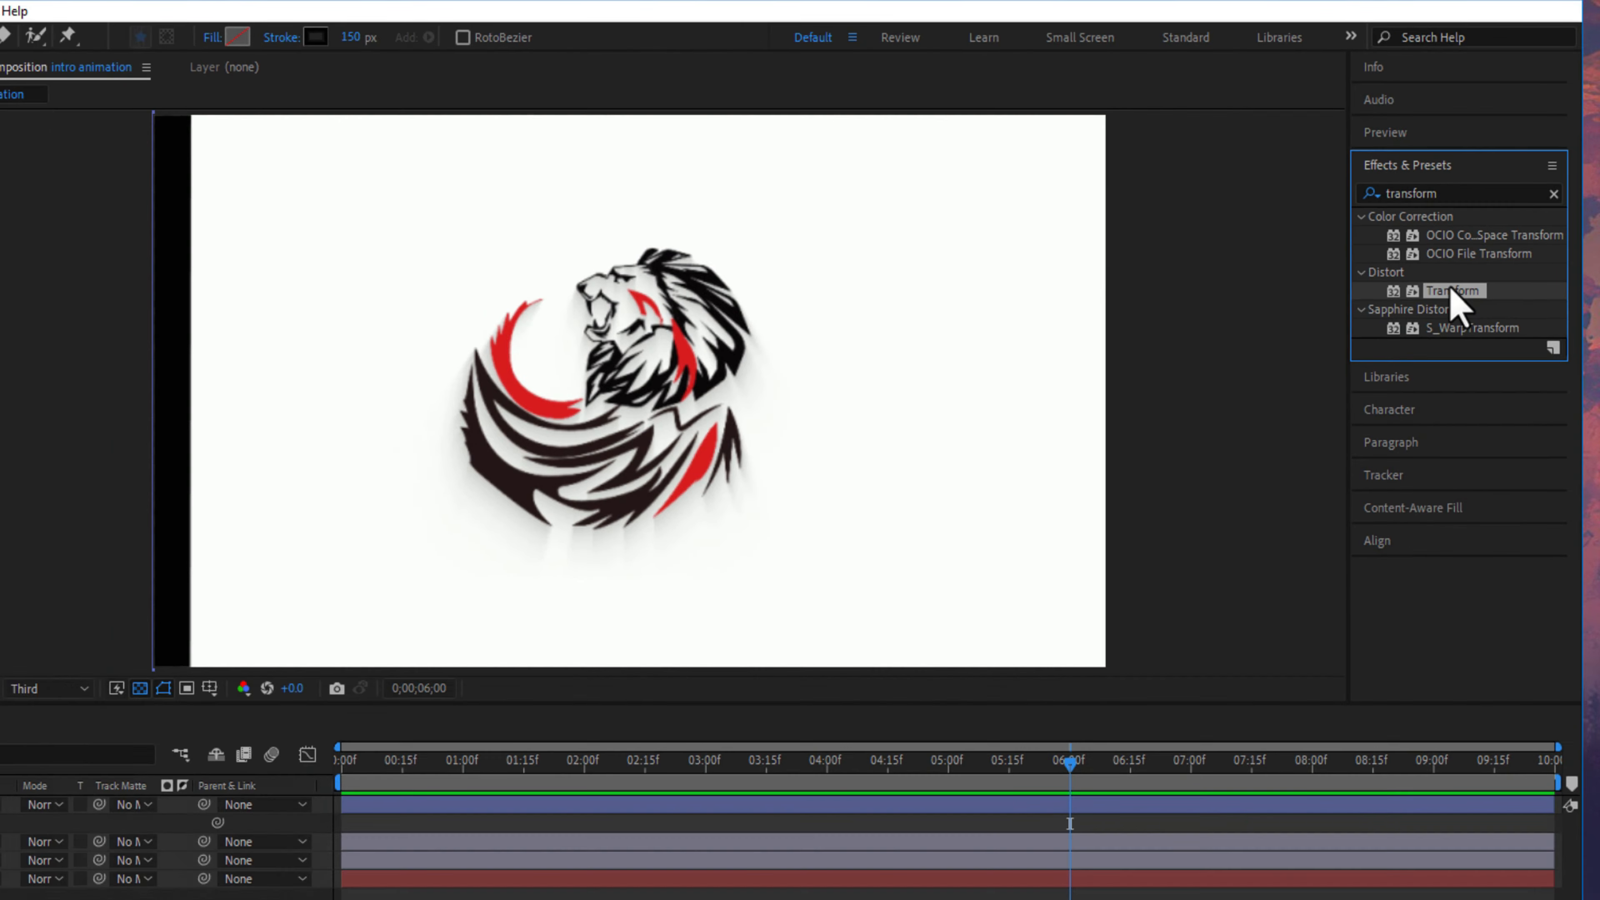
{"action": "left_click_drag", "start_coordinate": [109, 601], "coordinate": [150, 639]}
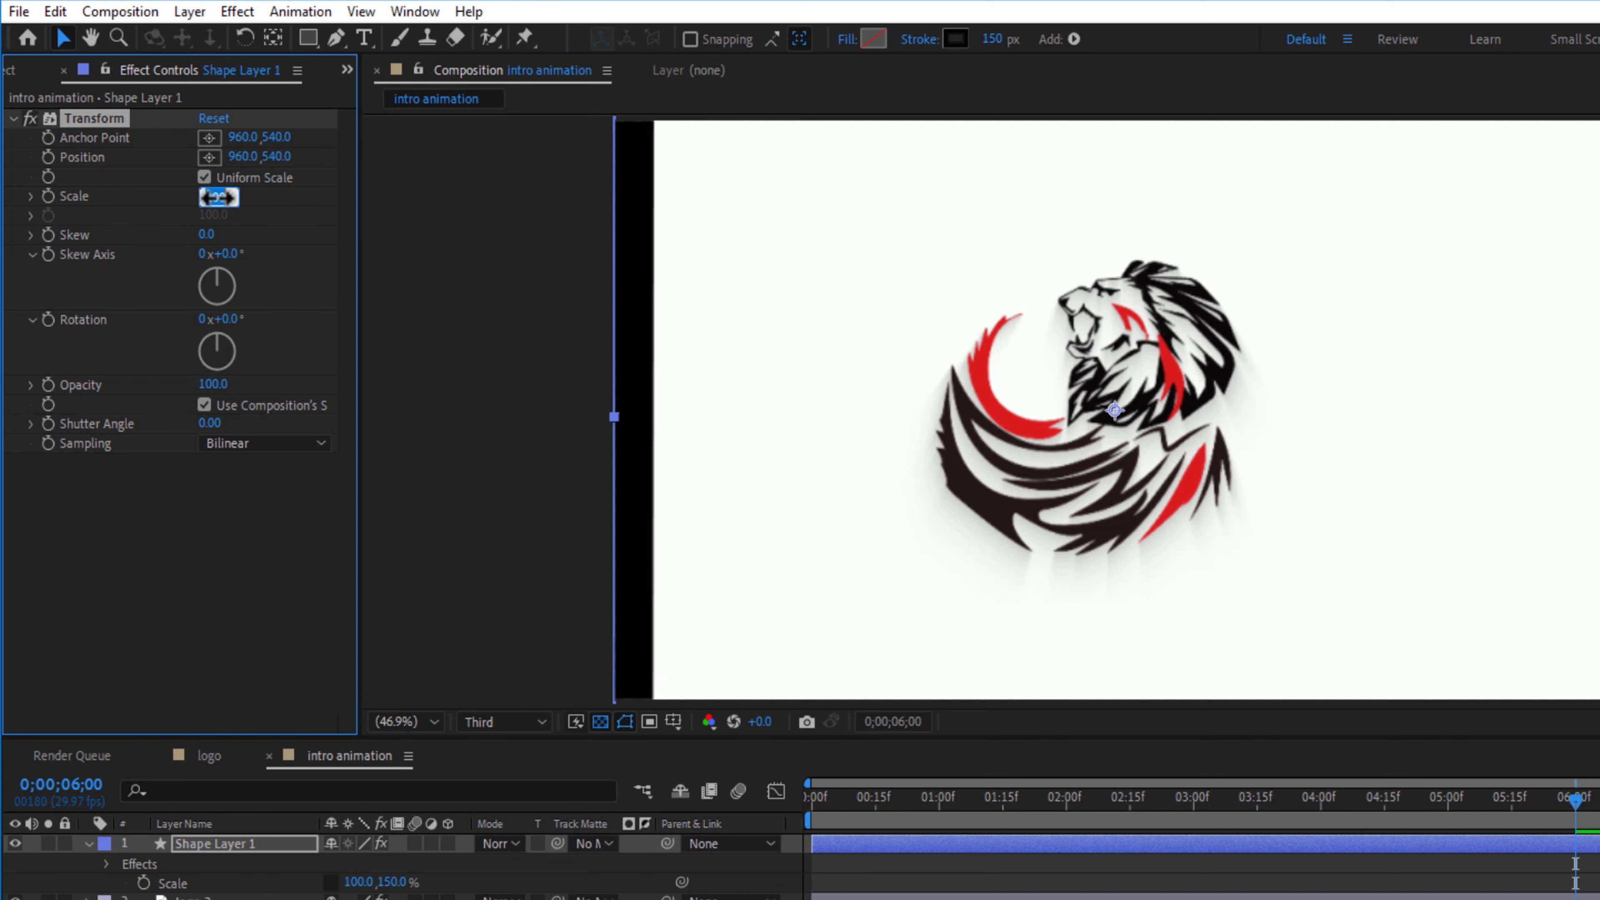
{"action": "left_click", "coordinate": [271, 214]}
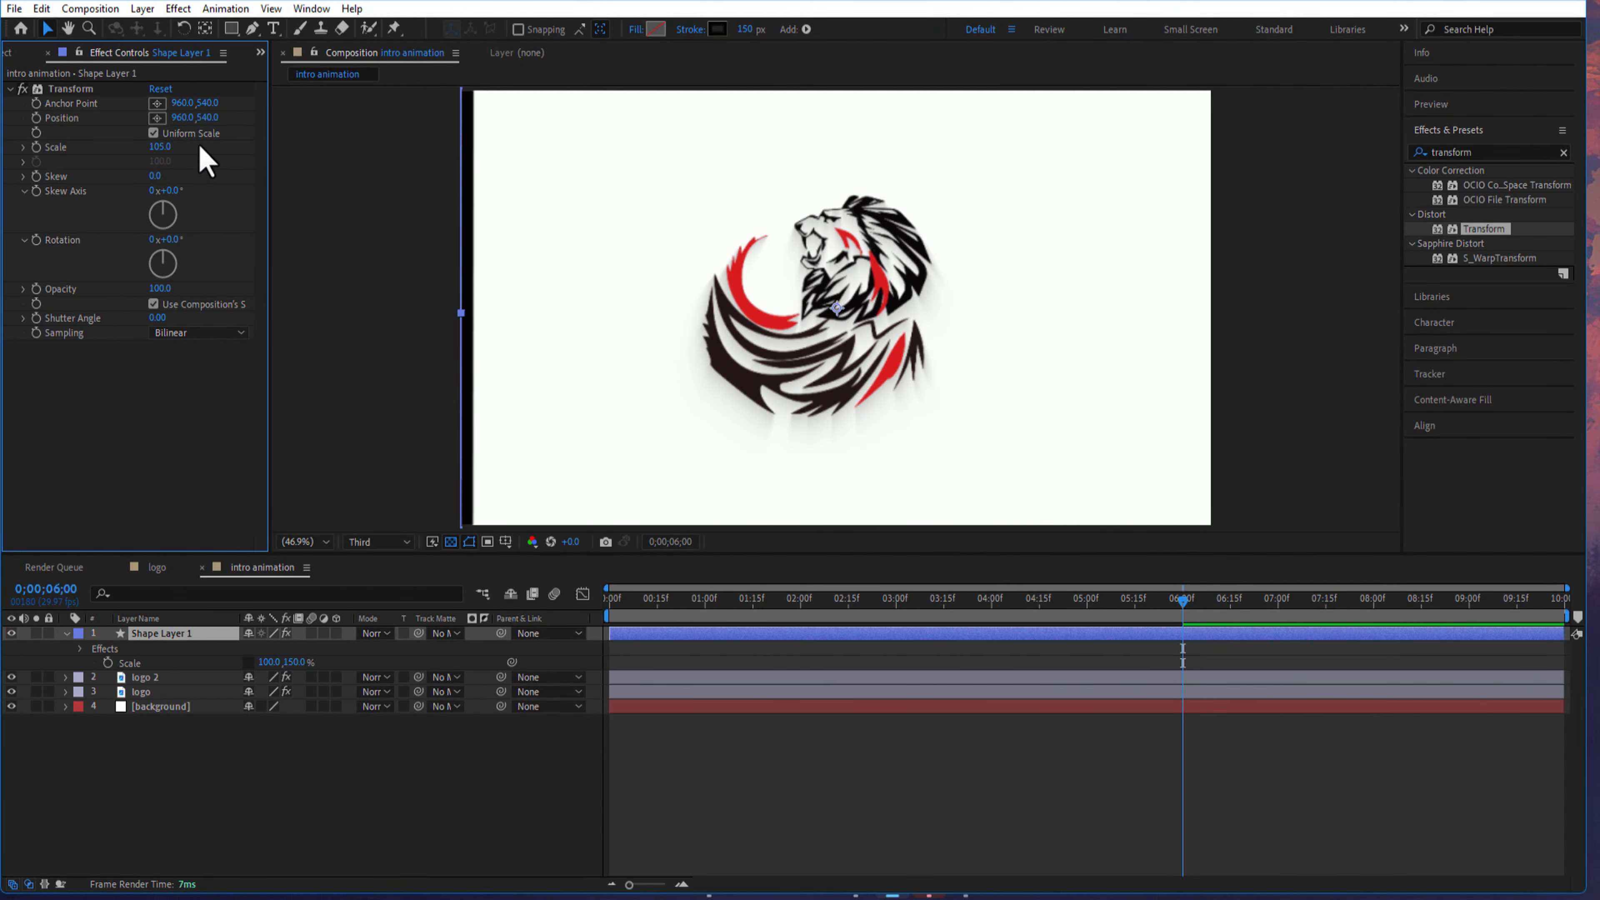
- Set the line shape layer's Rotation to -315°
{"action": "left_click", "coordinate": [161, 641]}
{"action": "key", "text": "r"}
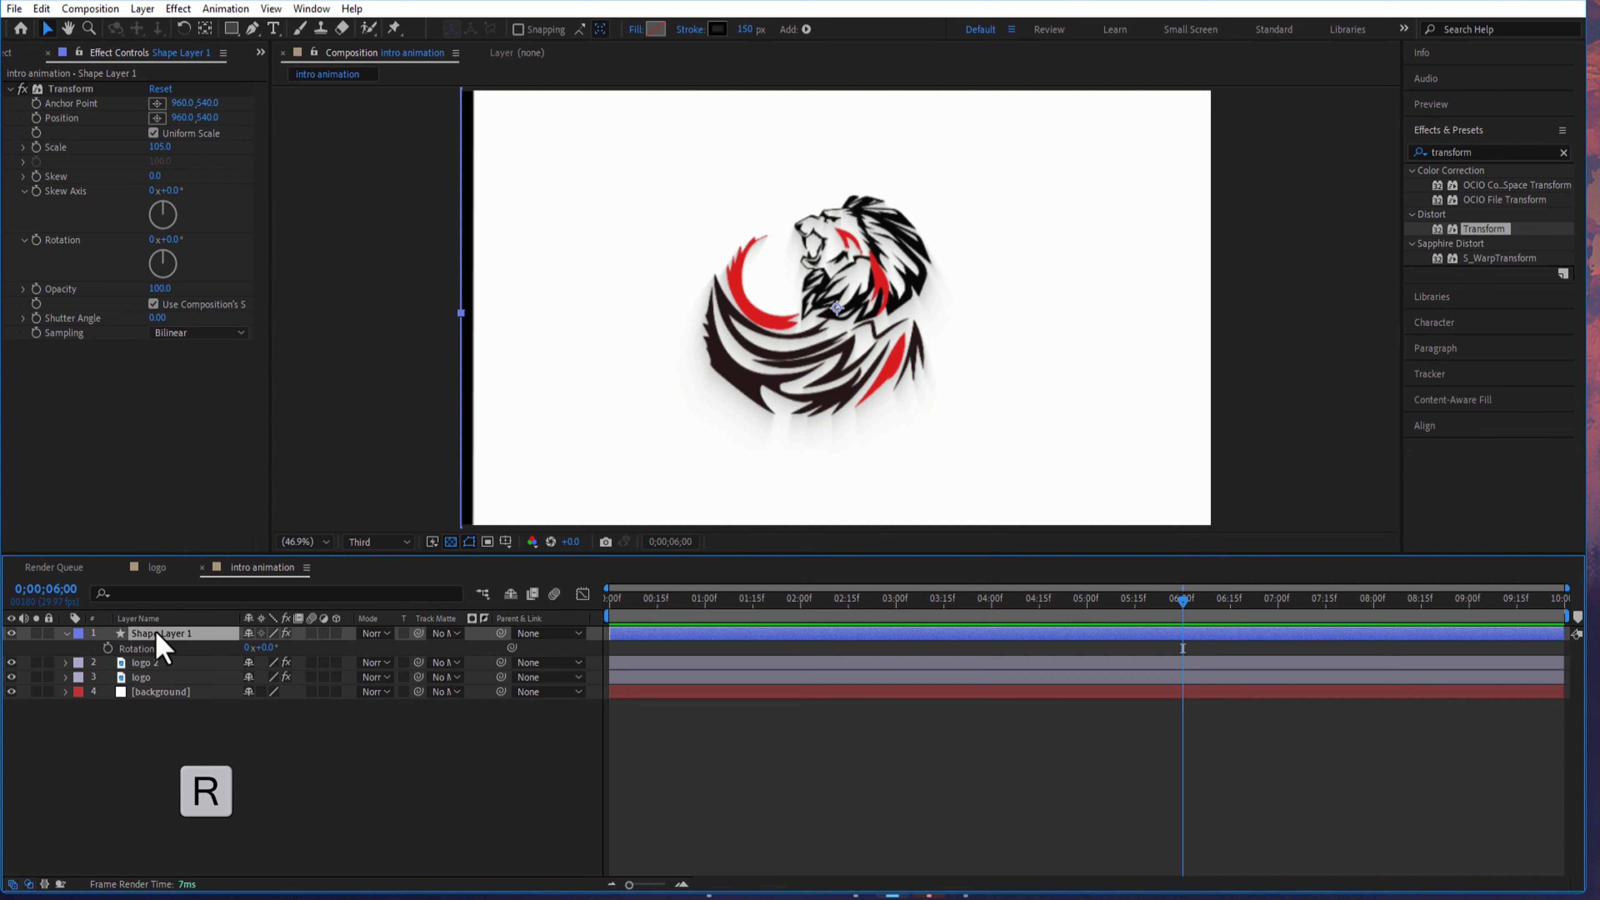
{"action": "left_click", "coordinate": [268, 647]}
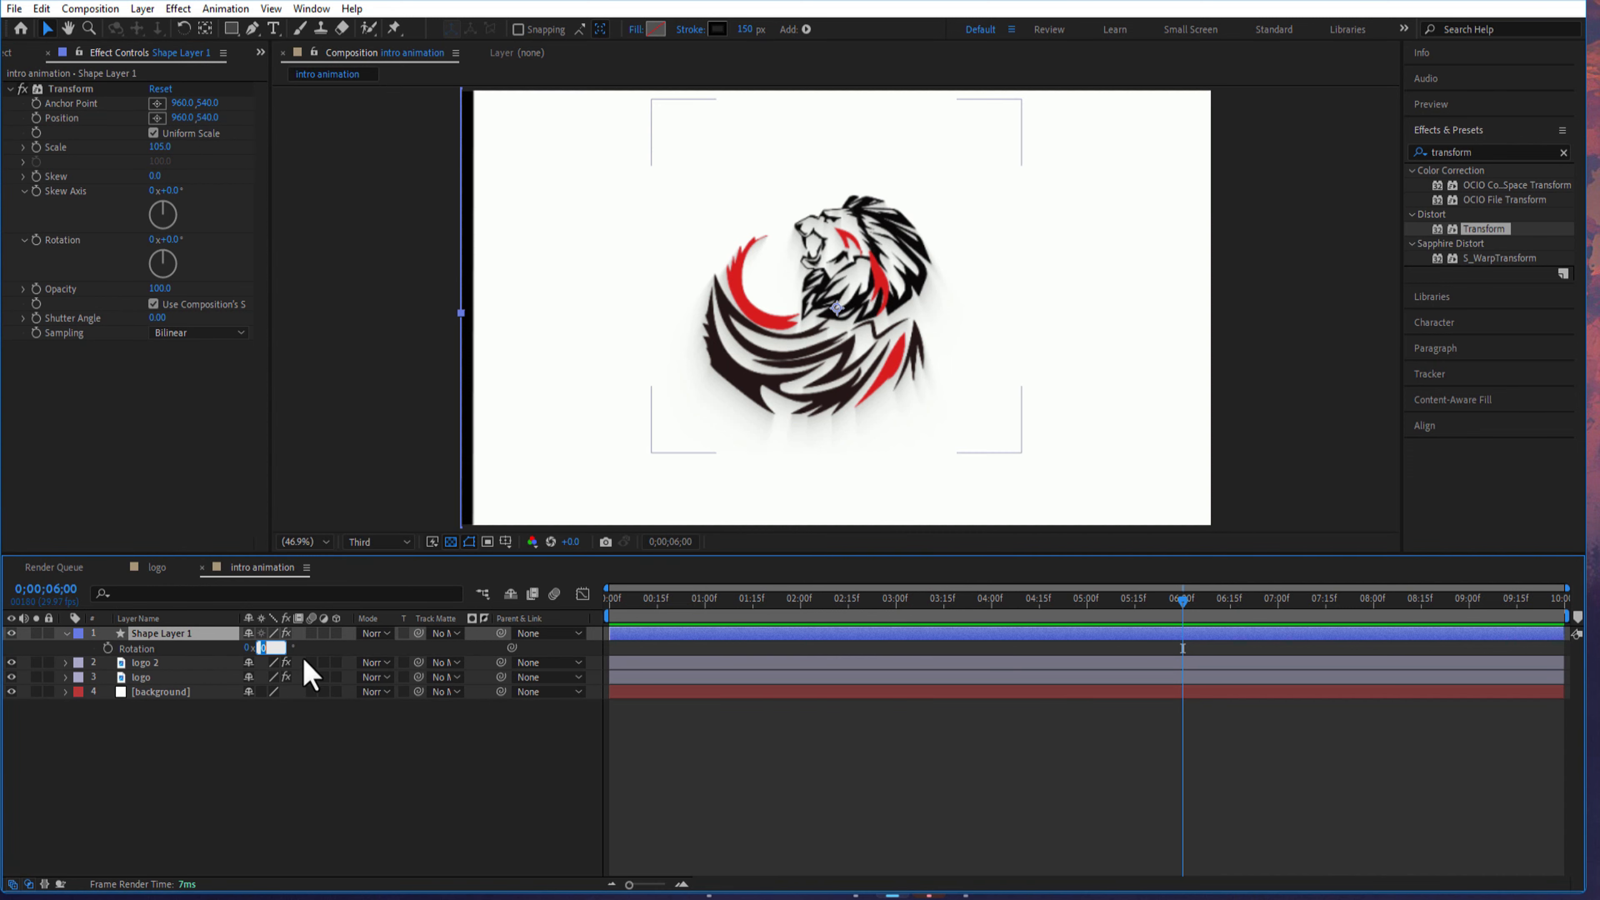
{"action": "type", "text": "-31"}
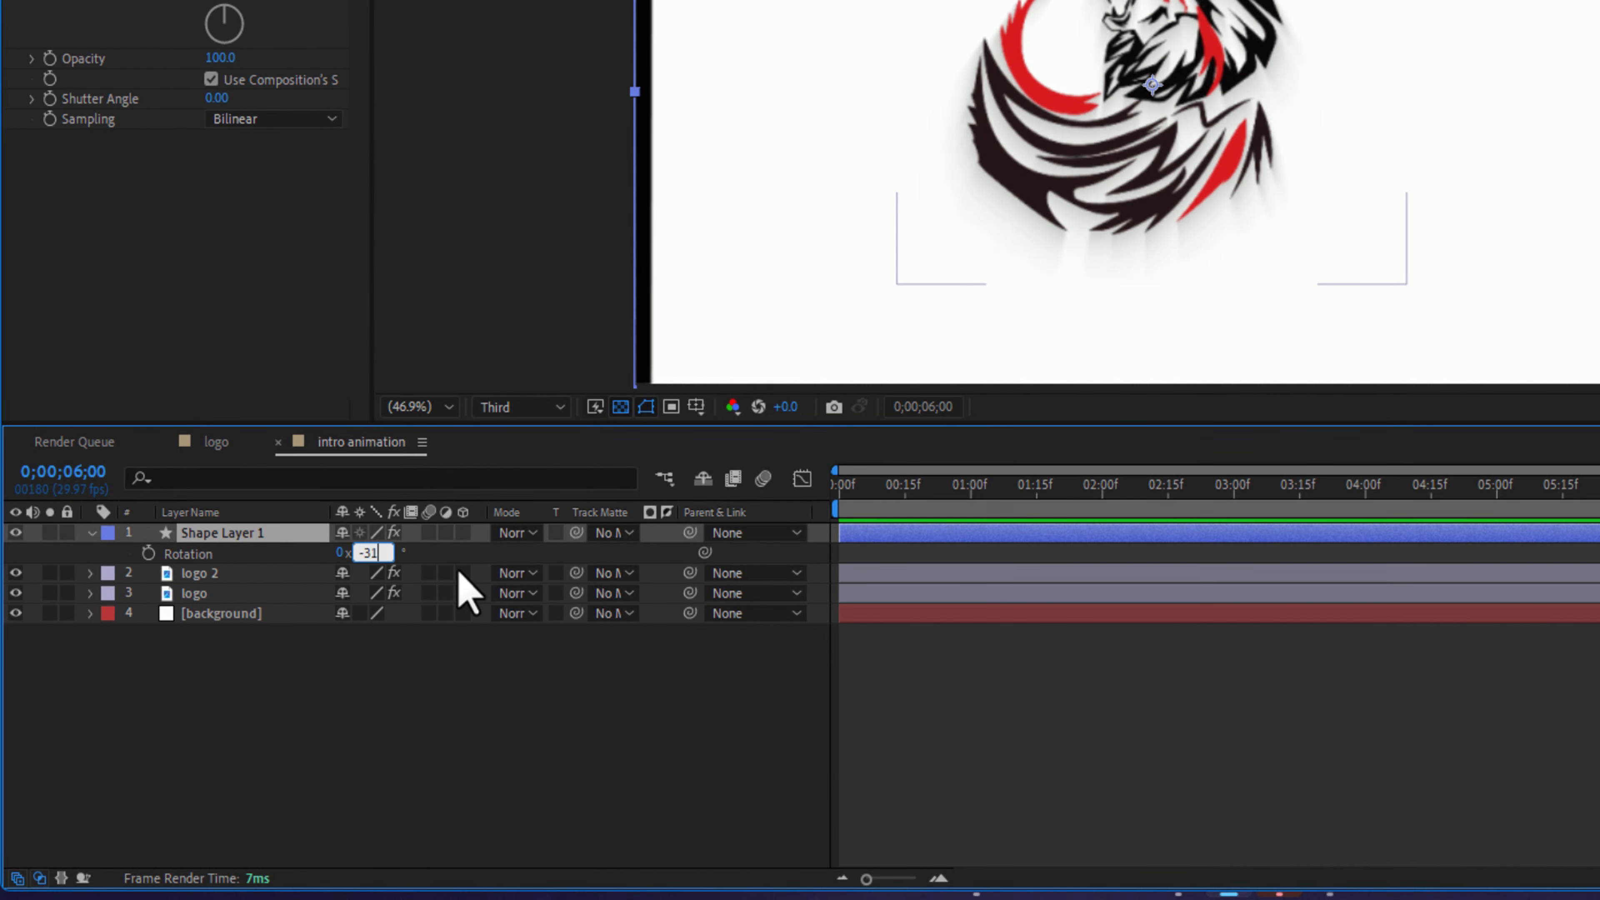
{"action": "type", "text": "5"}
{"action": "key", "text": "Return"}
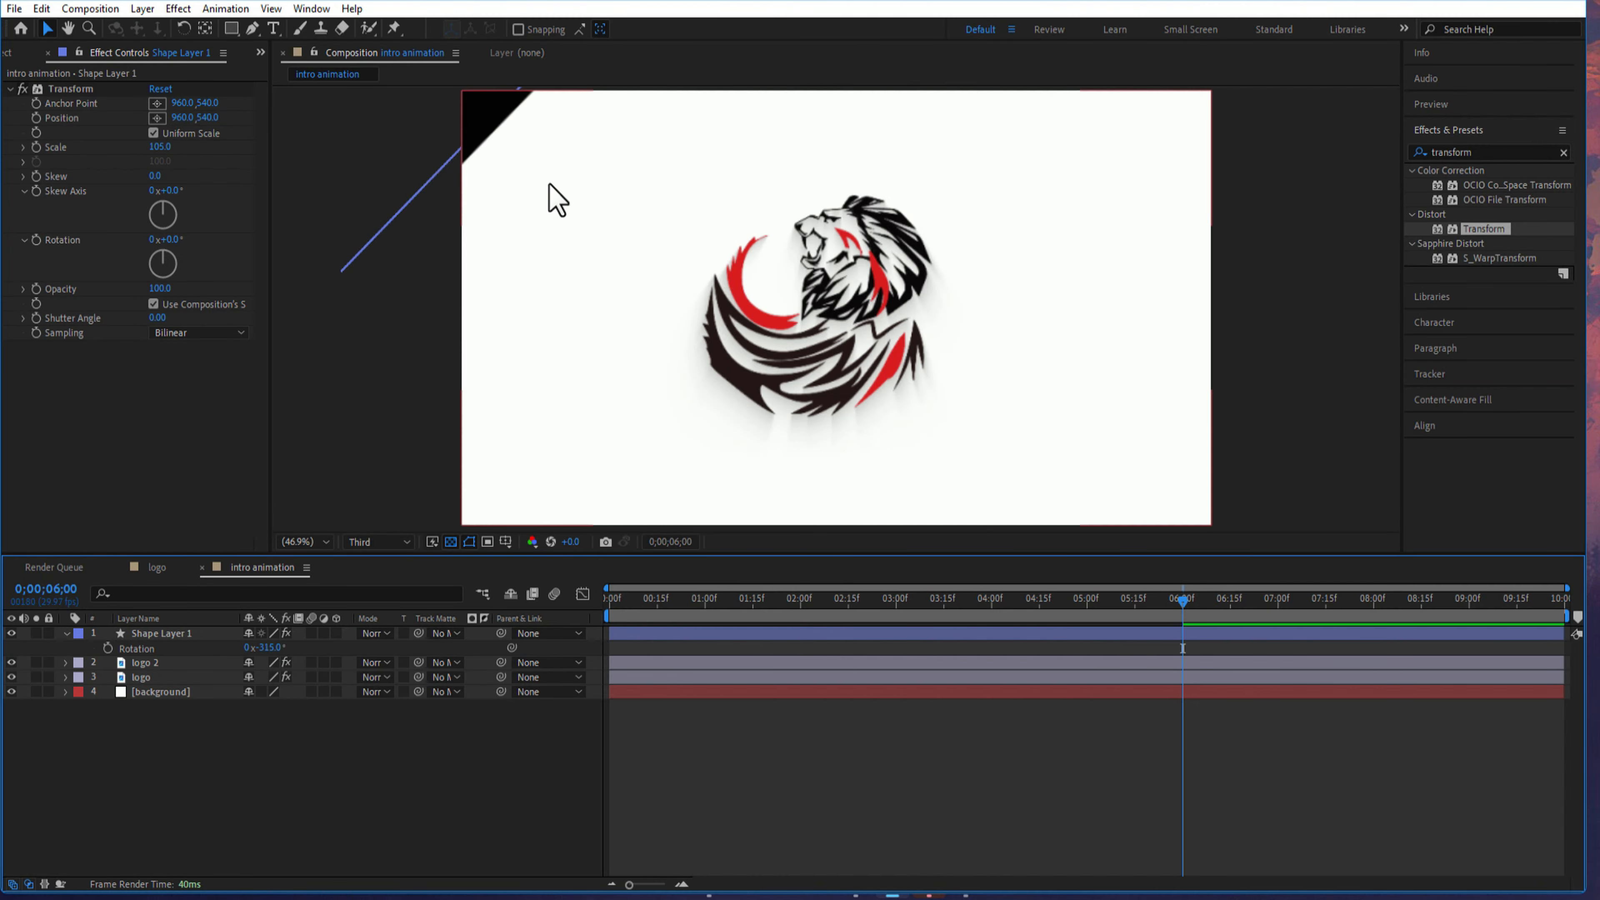
- Keyframe the line shape's Position at the composition's start, and at 6 seconds move the line diagonally to the bottom-right corner
{"action": "key", "text": "Home"}
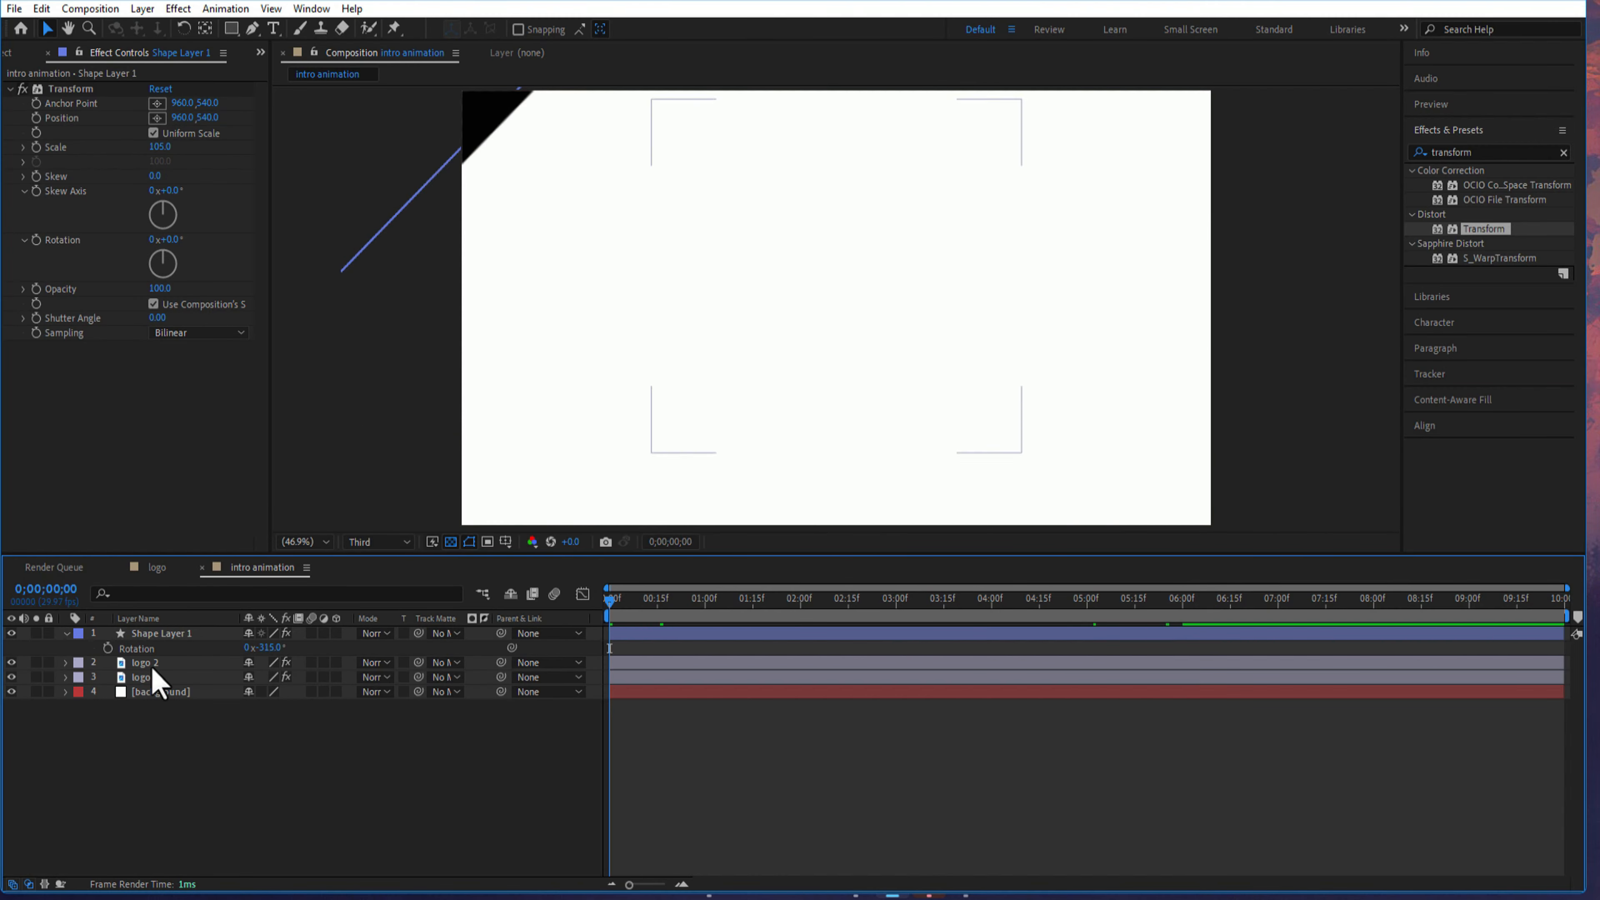
{"action": "left_click", "coordinate": [143, 633]}
{"action": "key", "text": "p"}
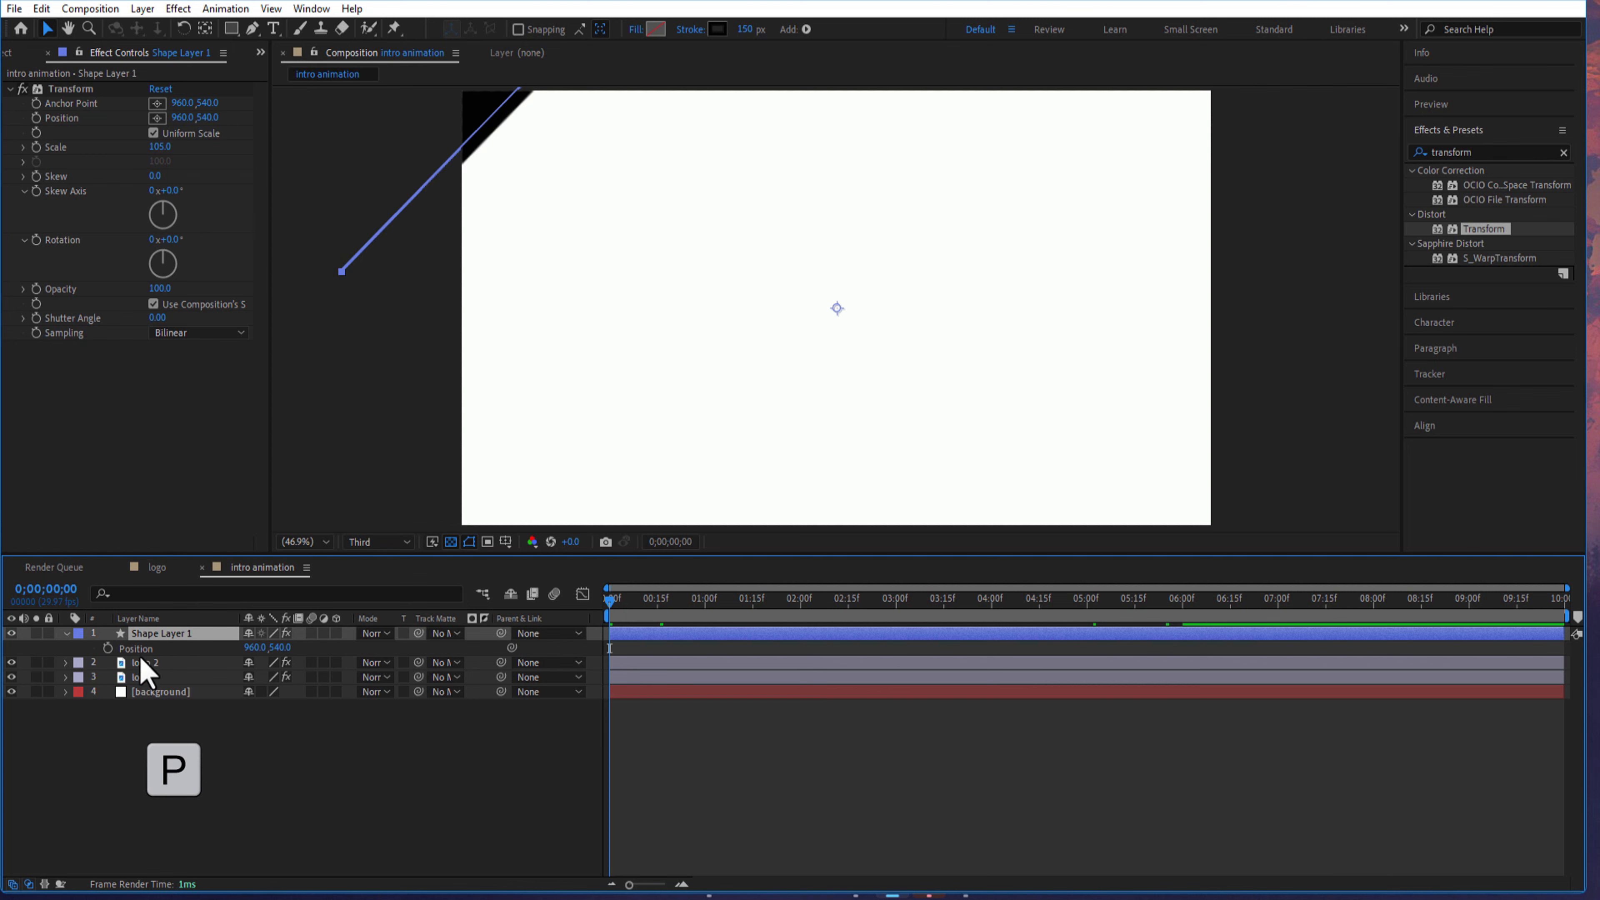
{"action": "left_click", "coordinate": [108, 648]}
{"action": "left_click_drag", "start_coordinate": [612, 605], "coordinate": [1183, 618]}
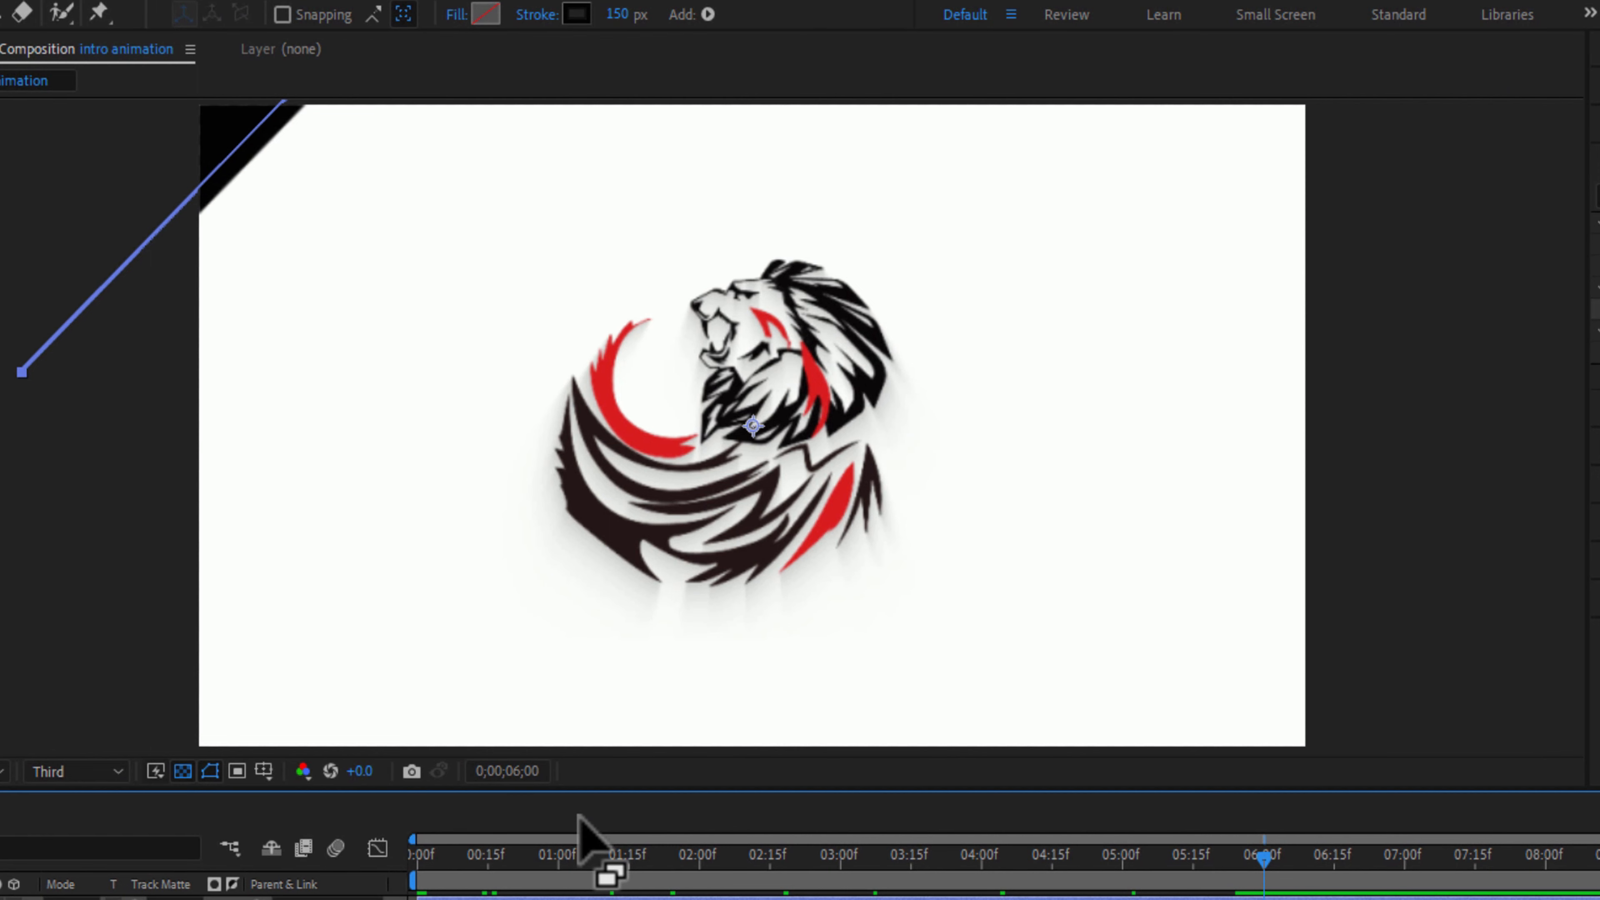
{"action": "mouse_move", "coordinate": [753, 427]}
{"action": "left_mouse_down"}
{"action": "mouse_move", "coordinate": [1291, 766]}
{"action": "mouse_move", "coordinate": [1288, 750]}
{"action": "left_mouse_up"}
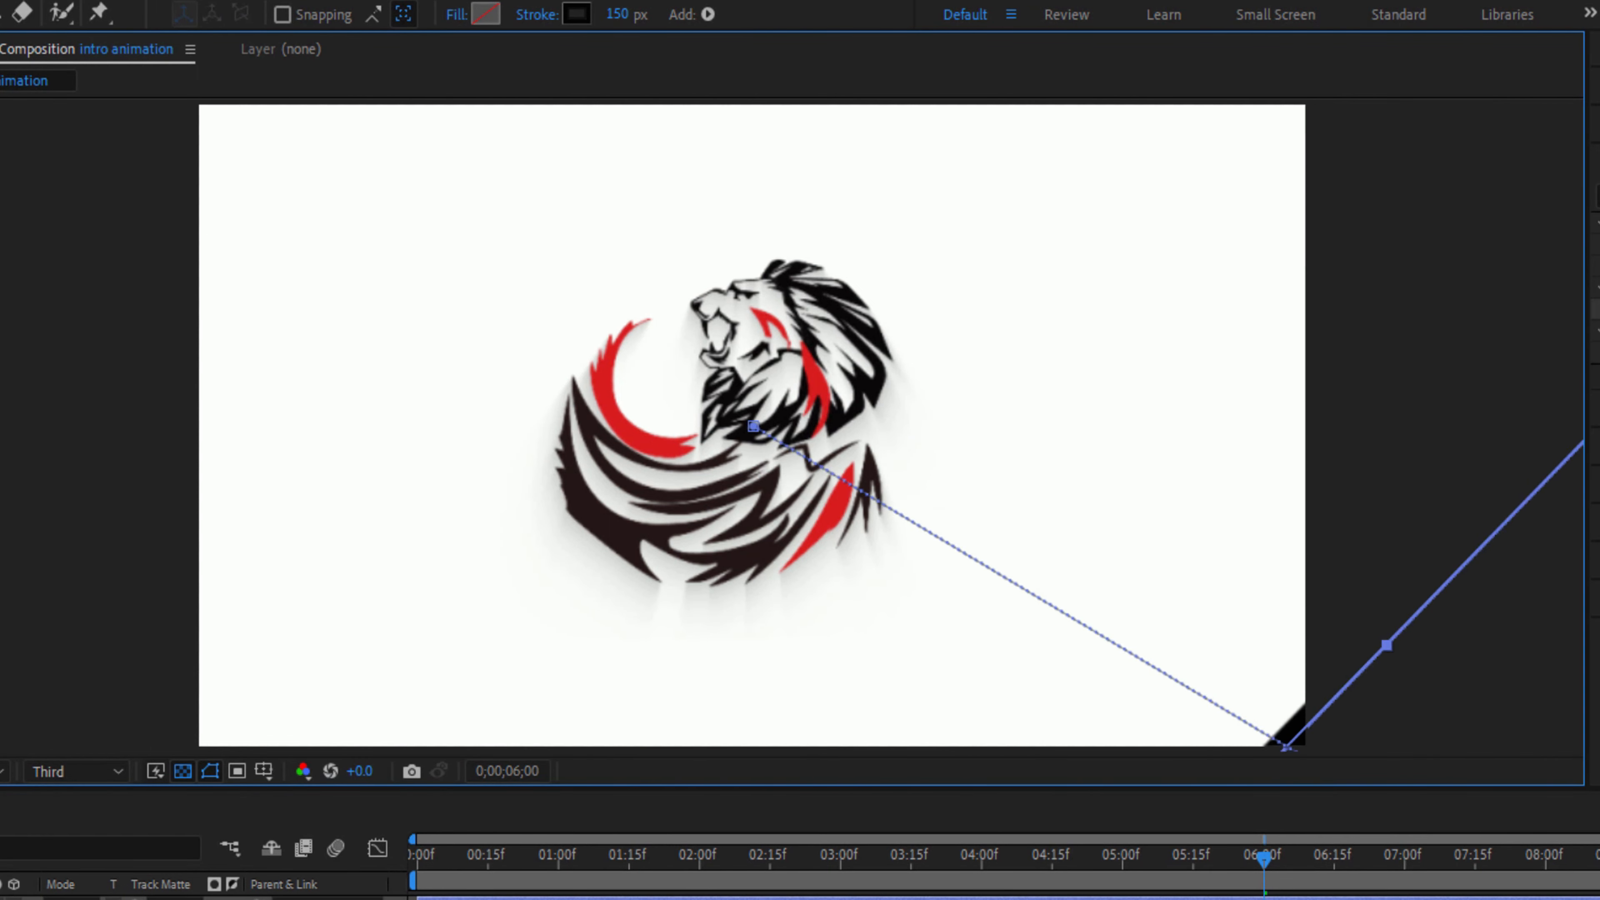
- Partway through the line's sweep, adjust its lower end outward so that the diagonal band reaches beyond the composition's edge
{"action": "left_click_drag", "start_coordinate": [1263, 859], "coordinate": [784, 871]}
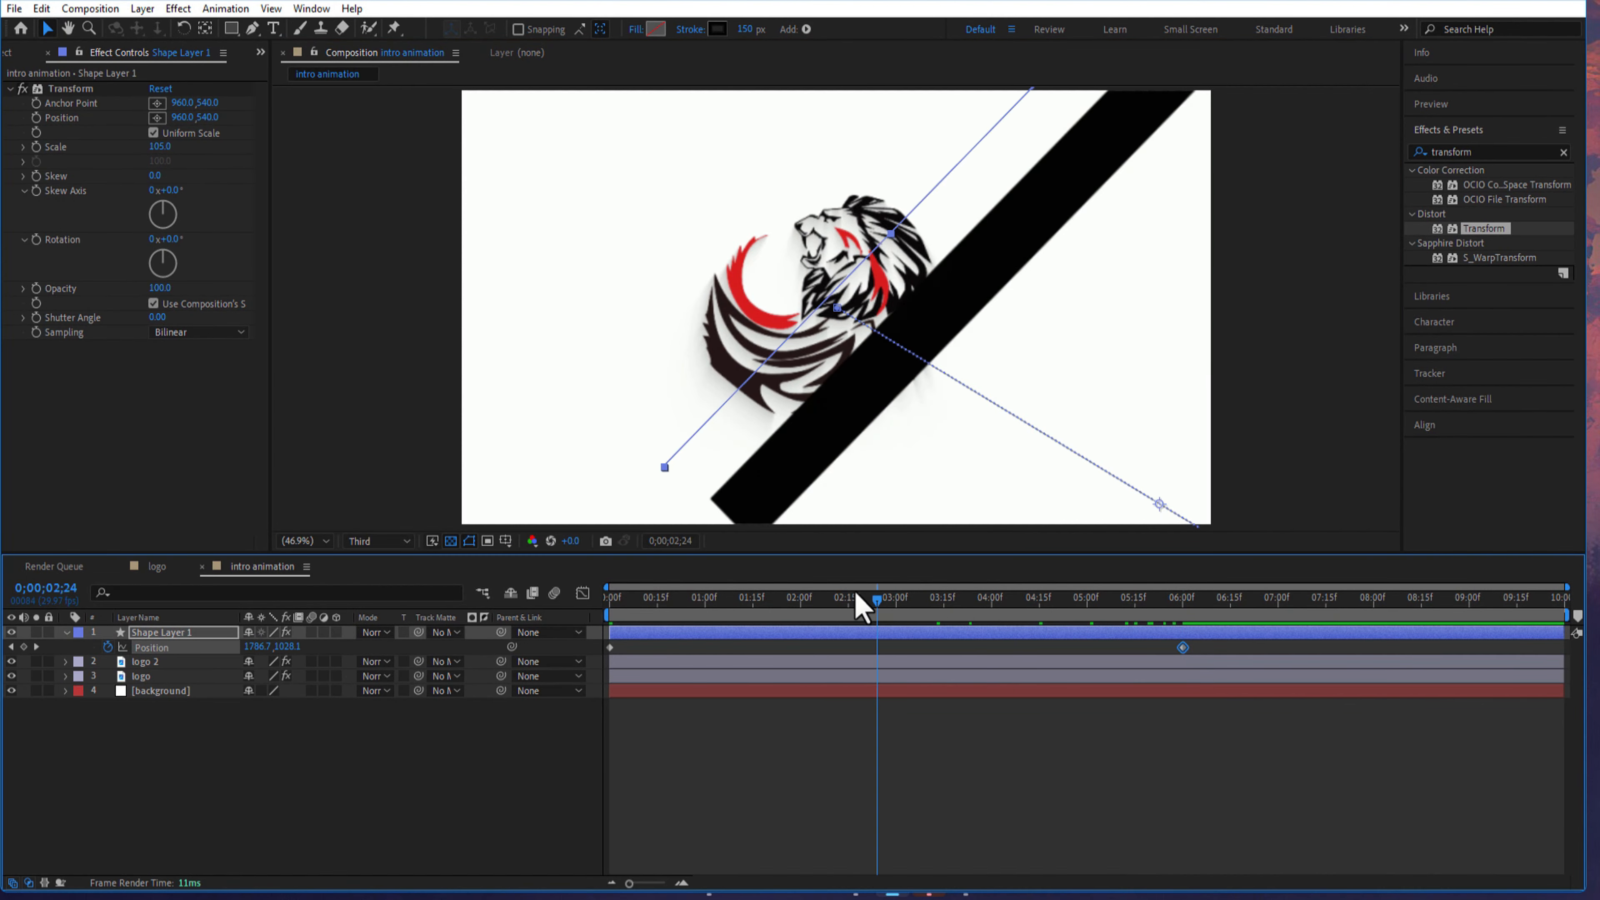
{"action": "left_click_drag", "start_coordinate": [857, 596], "coordinate": [835, 598]}
{"action": "left_click_drag", "start_coordinate": [616, 443], "coordinate": [464, 544]}
{"action": "left_click_drag", "start_coordinate": [828, 597], "coordinate": [1184, 744]}
- Apply Easy Ease to both Position keyframes of the line shape layer
{"action": "left_click_drag", "start_coordinate": [1214, 643], "coordinate": [603, 667]}
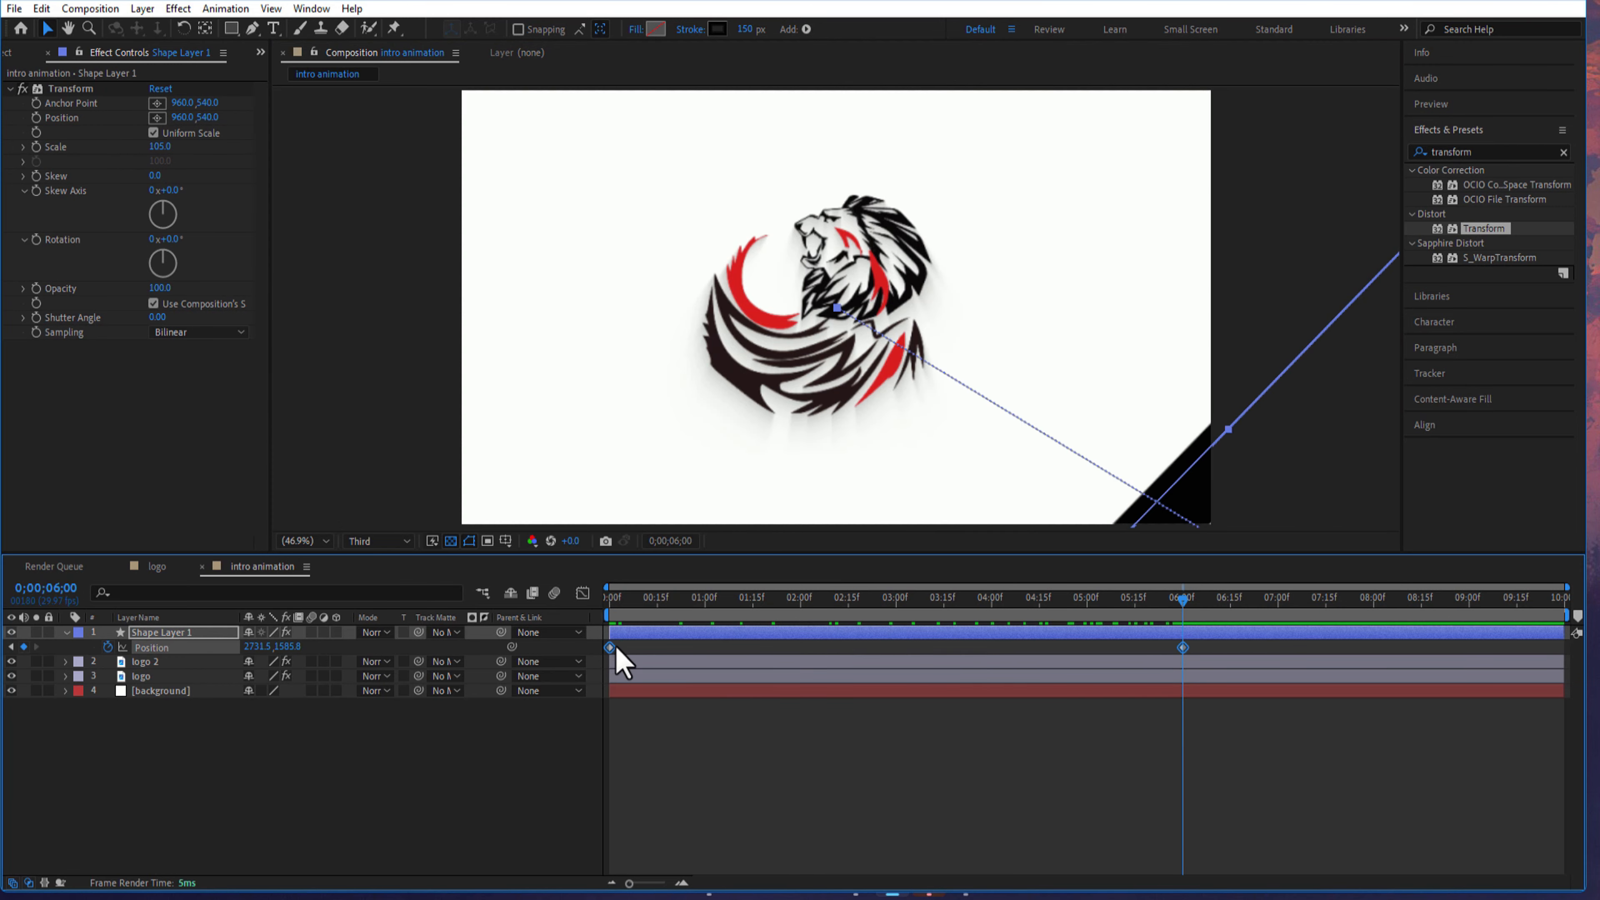
{"action": "right_click", "coordinate": [610, 647]}
{"action": "mouse_move", "coordinate": [679, 638]}
{"action": "left_click", "coordinate": [858, 704]}
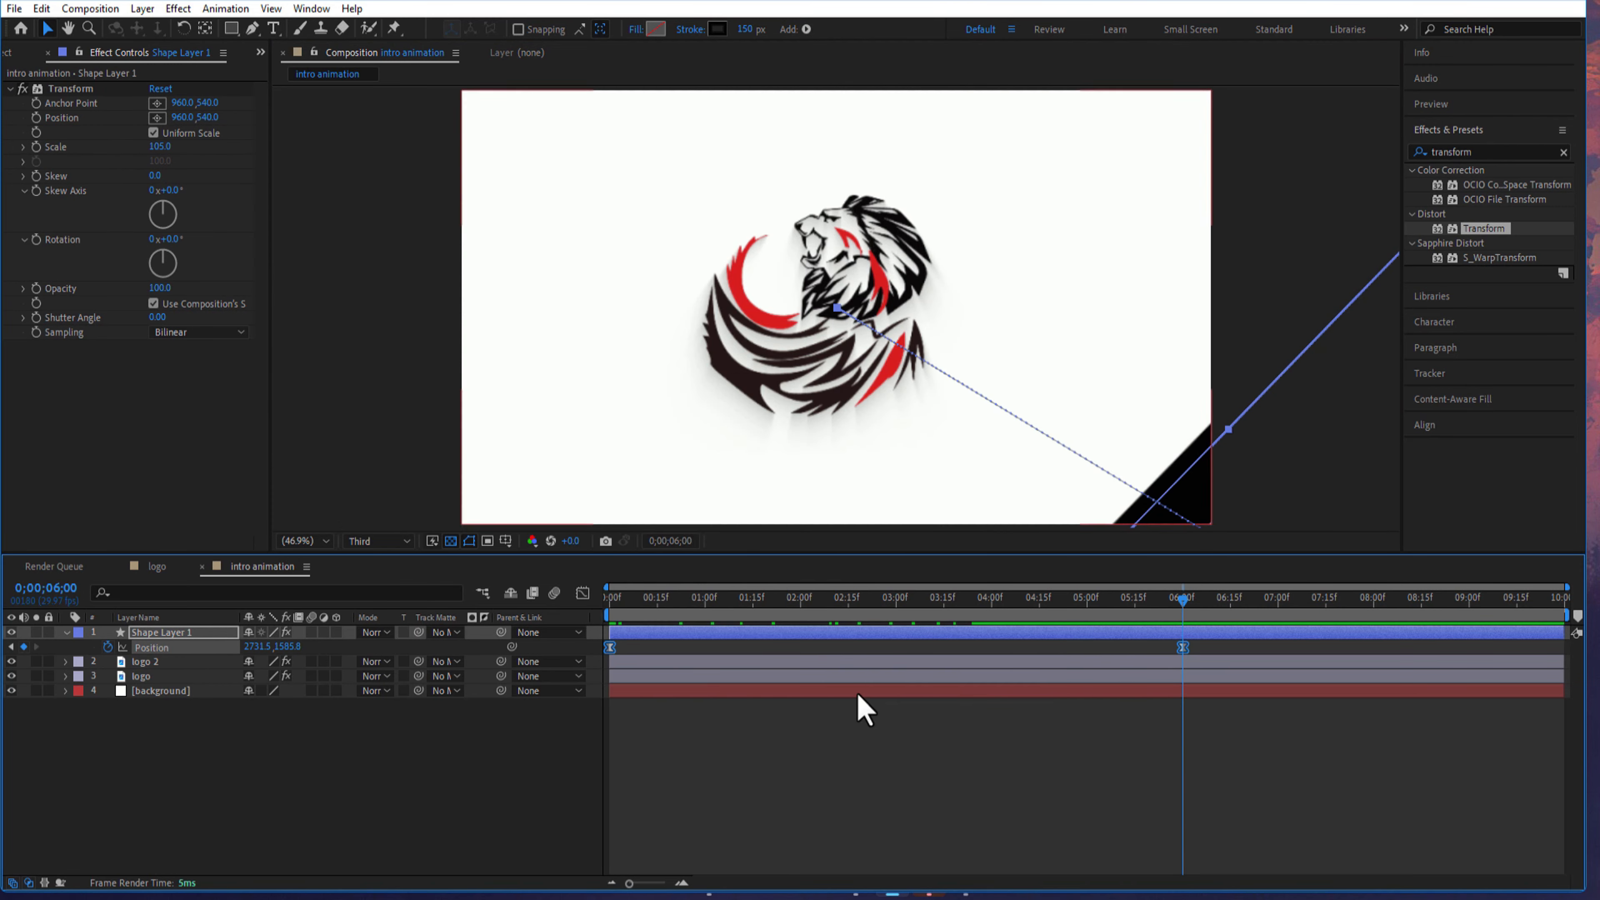
- Reshape the line's Position speed graph by extending the last keyframe's easing influence back to the first keyframe
{"action": "left_click", "coordinate": [583, 593]}
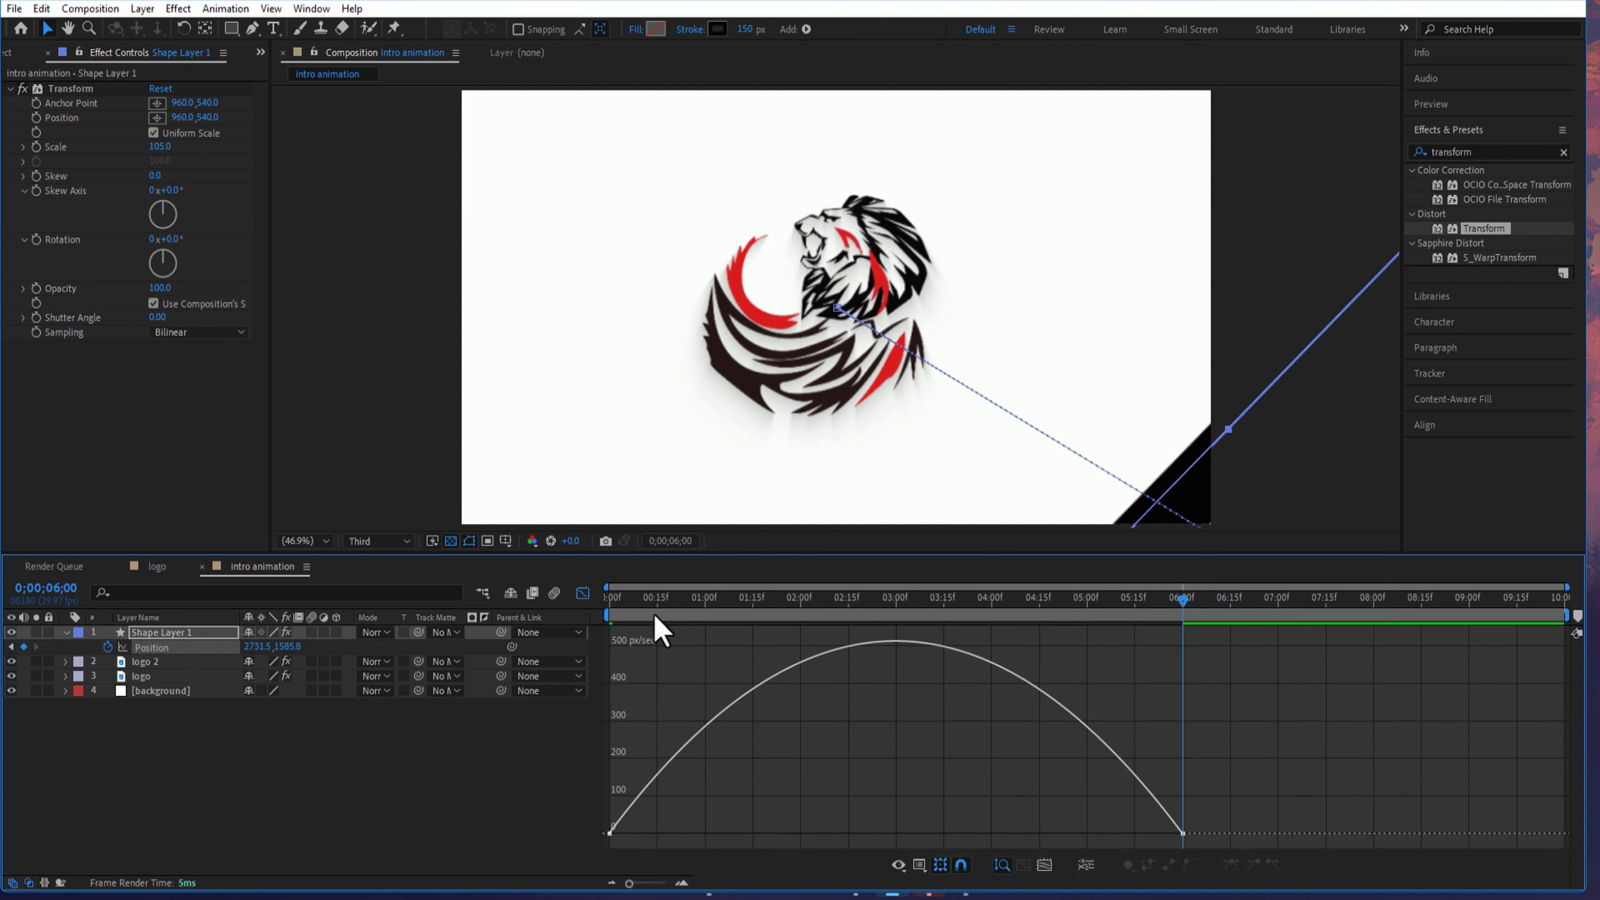
{"action": "left_click", "coordinate": [922, 867]}
{"action": "left_click", "coordinate": [1349, 694]}
{"action": "left_click_drag", "start_coordinate": [1275, 727], "coordinate": [662, 845]}
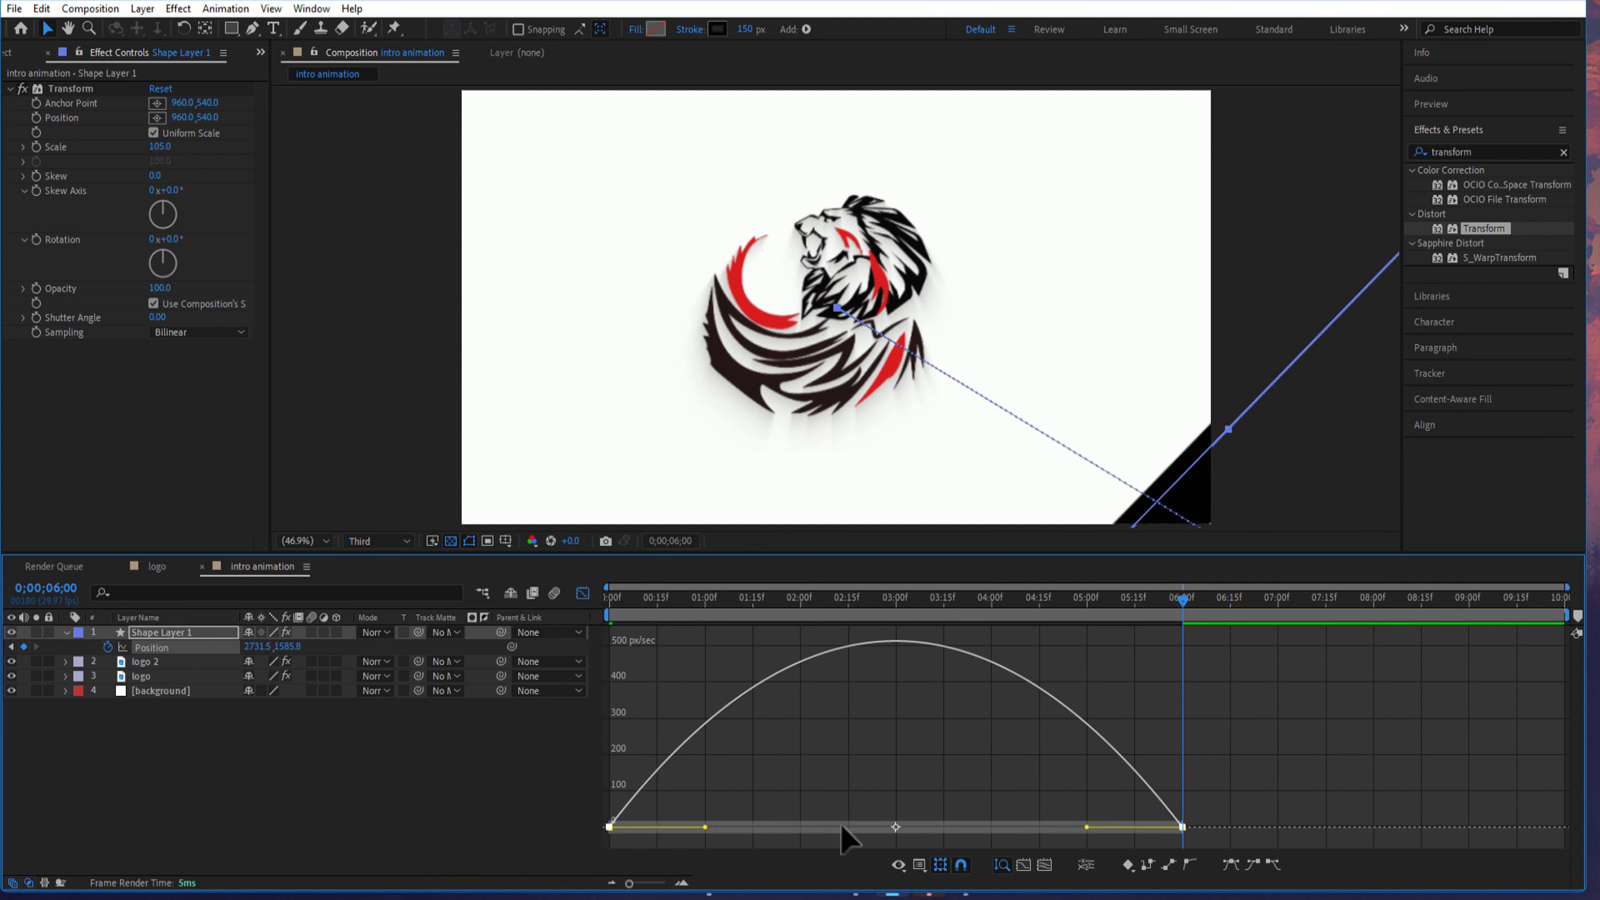
{"action": "left_click_drag", "start_coordinate": [1086, 826], "coordinate": [611, 832]}
{"action": "left_click", "coordinate": [582, 593]}
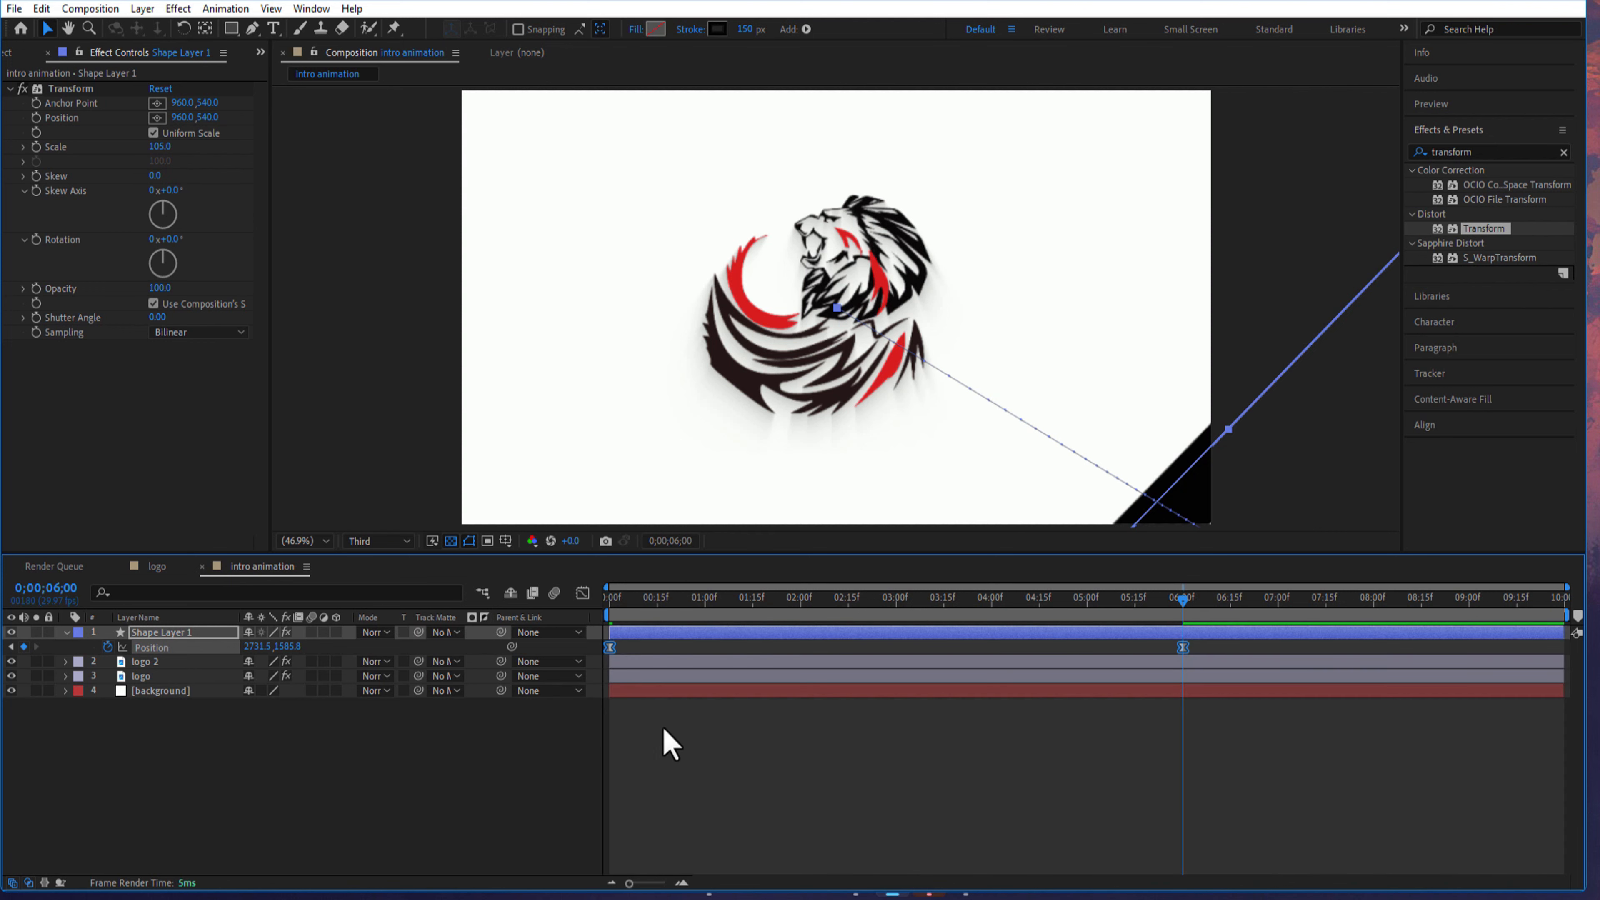
{"action": "left_click_drag", "start_coordinate": [1133, 610], "coordinate": [597, 626]}
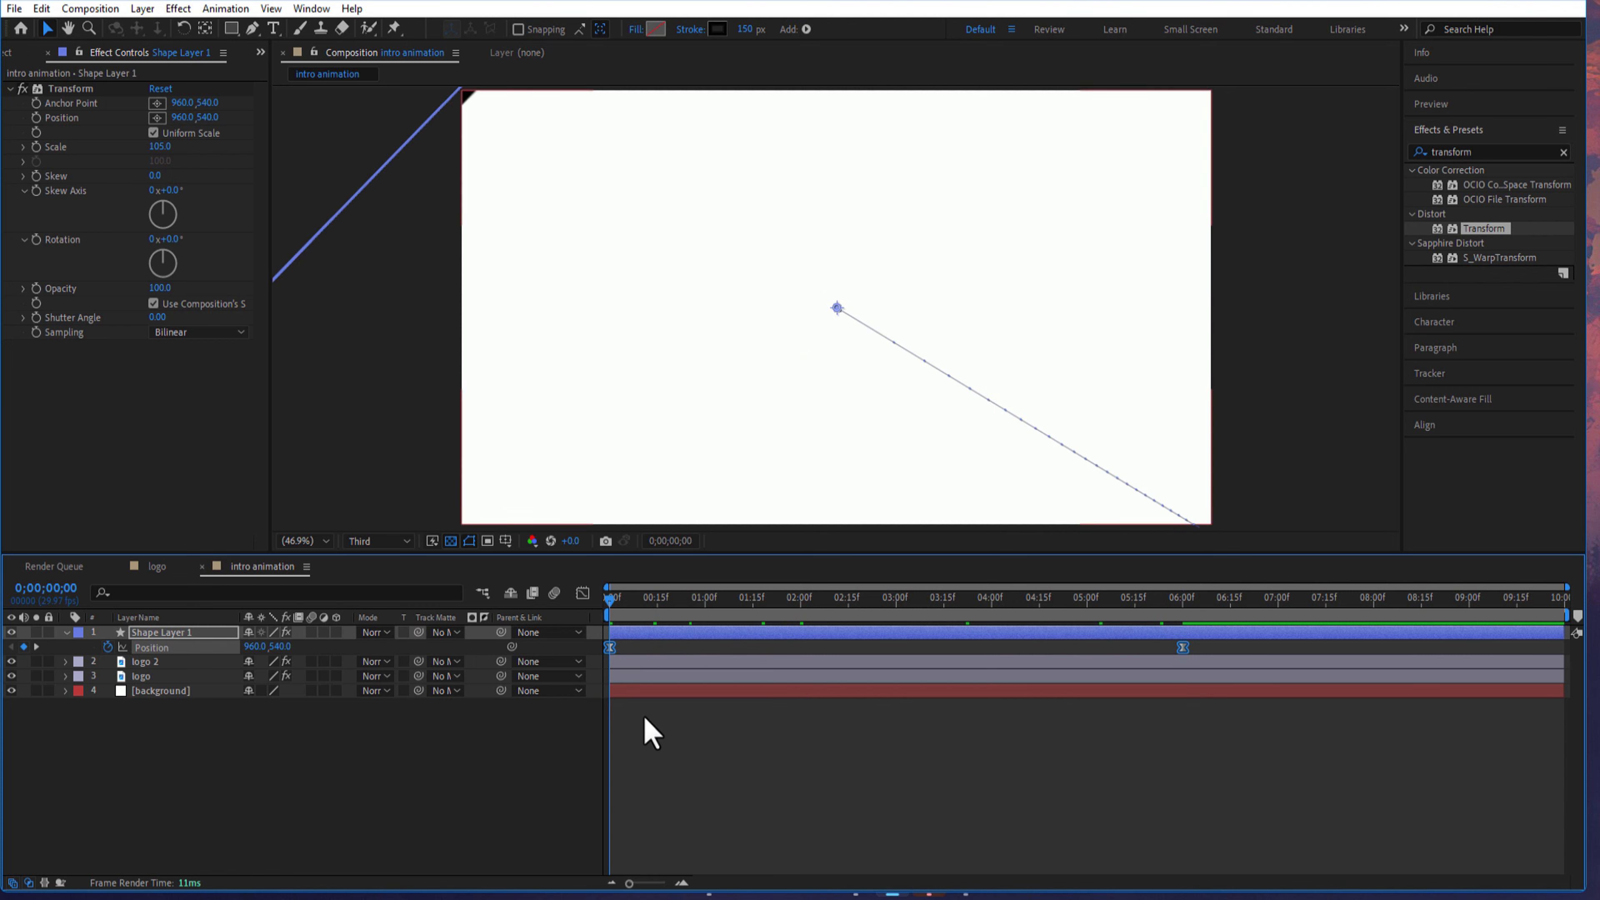
{"action": "left_click", "coordinate": [66, 632]}
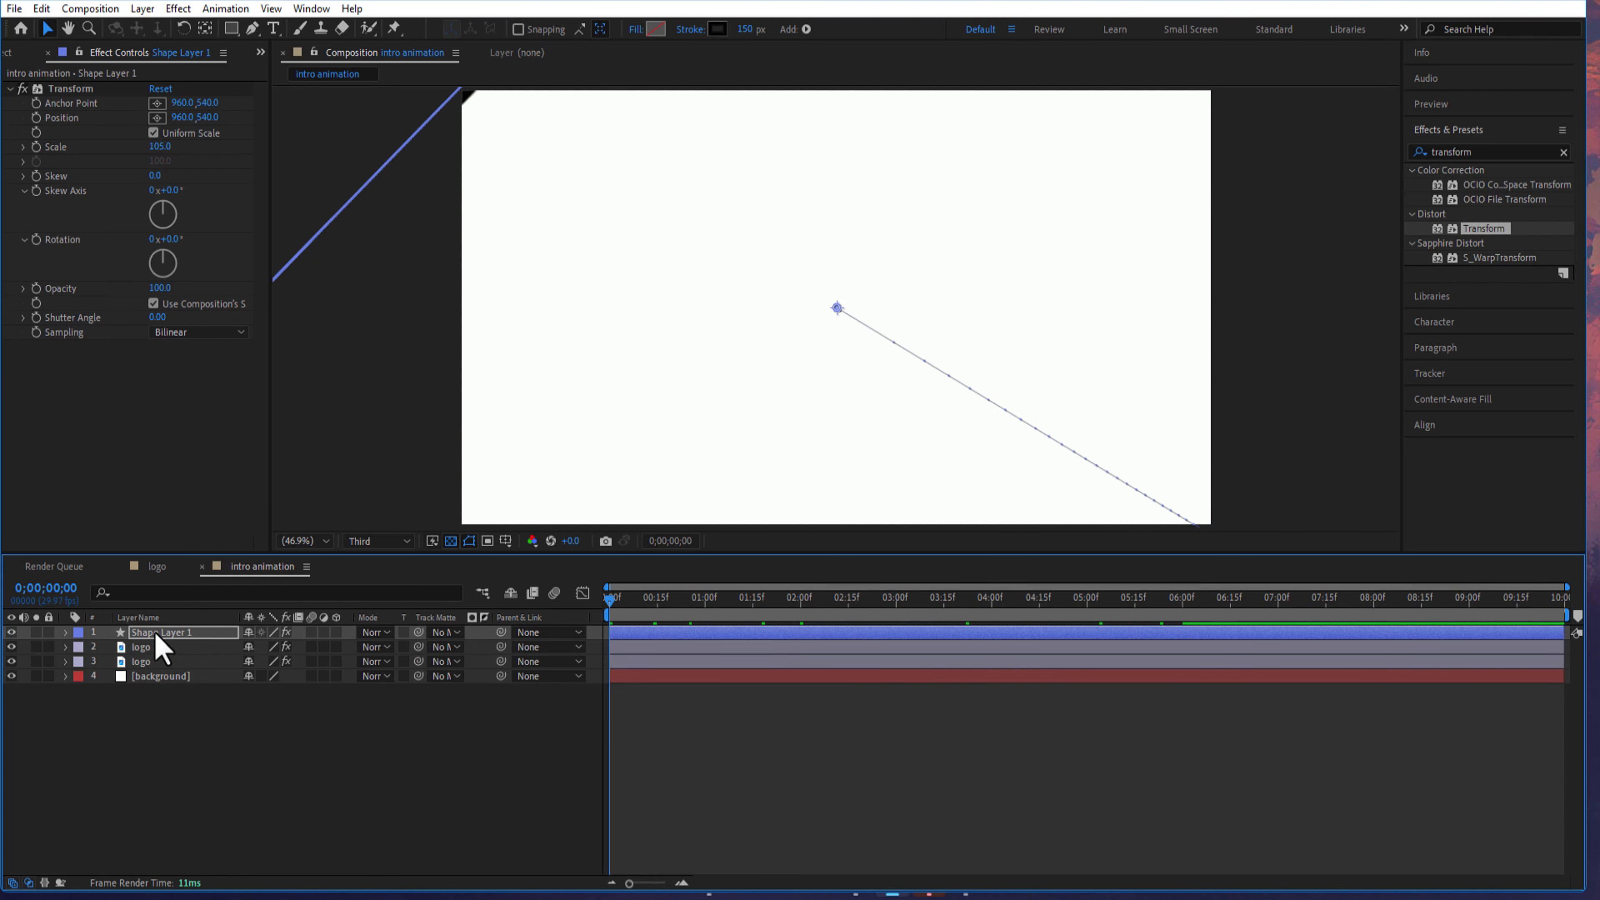
- Duplicate the line shape layer, Shape Layer 1, three times
{"action": "left_click", "coordinate": [159, 633]}
{"action": "key", "text": "ctrl+d"}
{"action": "key", "text": "ctrl+d"}
{"action": "key", "text": "ctrl+d"}
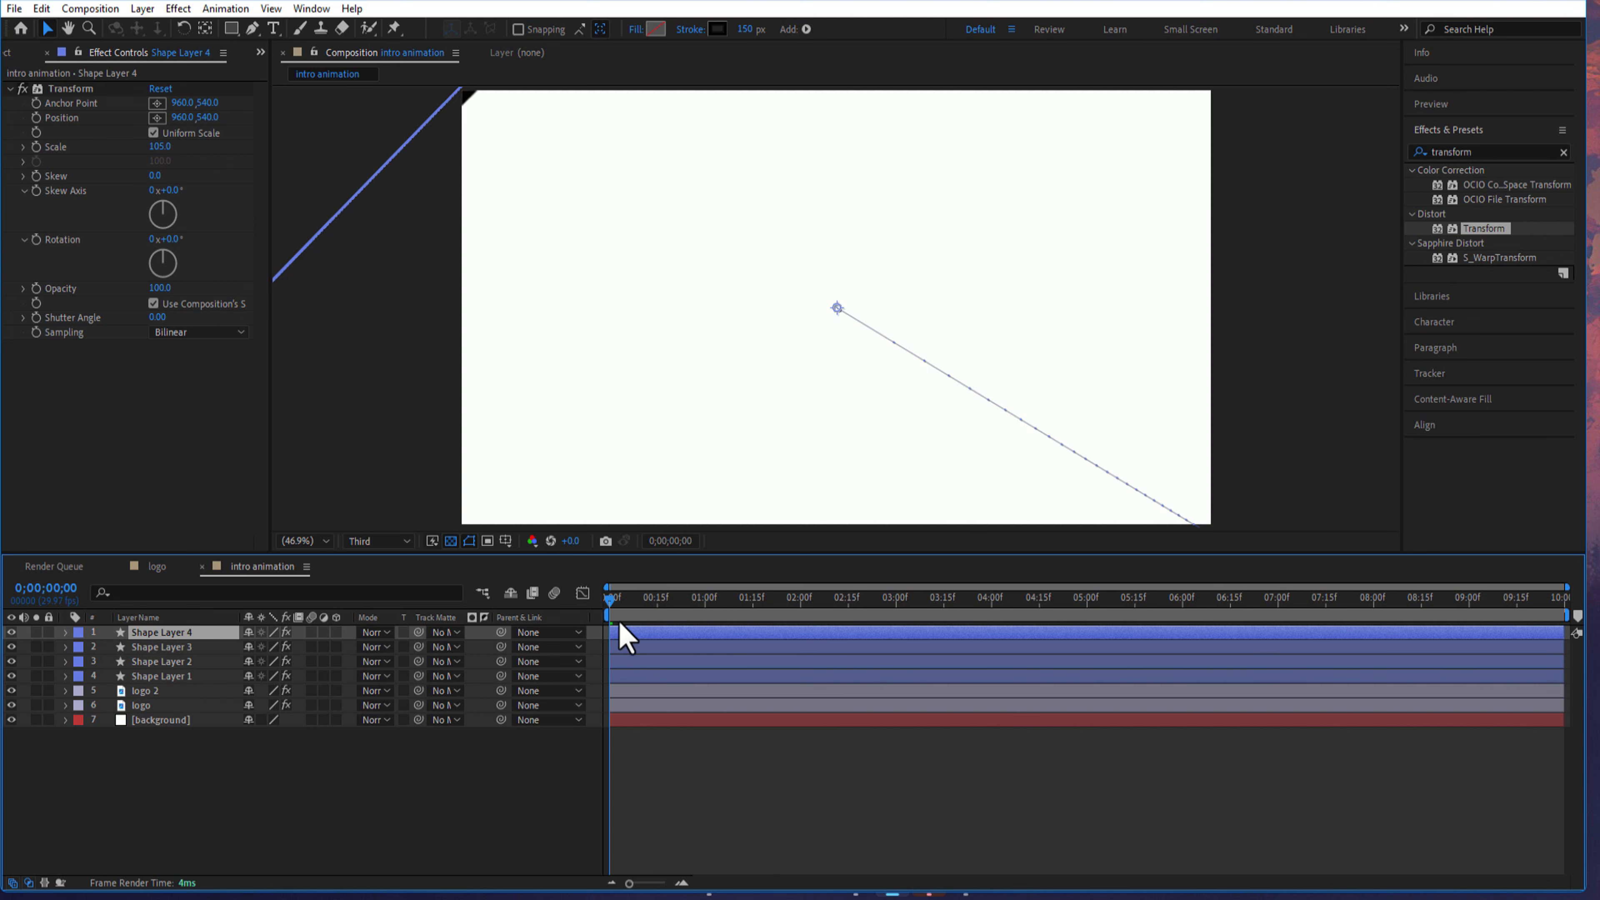
- Stagger the copies' start times: Shape Layer 4 at about 7 frames, Shape Layer 2 at 15 frames and Shape Layer 3 at 1 second
{"action": "left_click", "coordinate": [618, 659]}
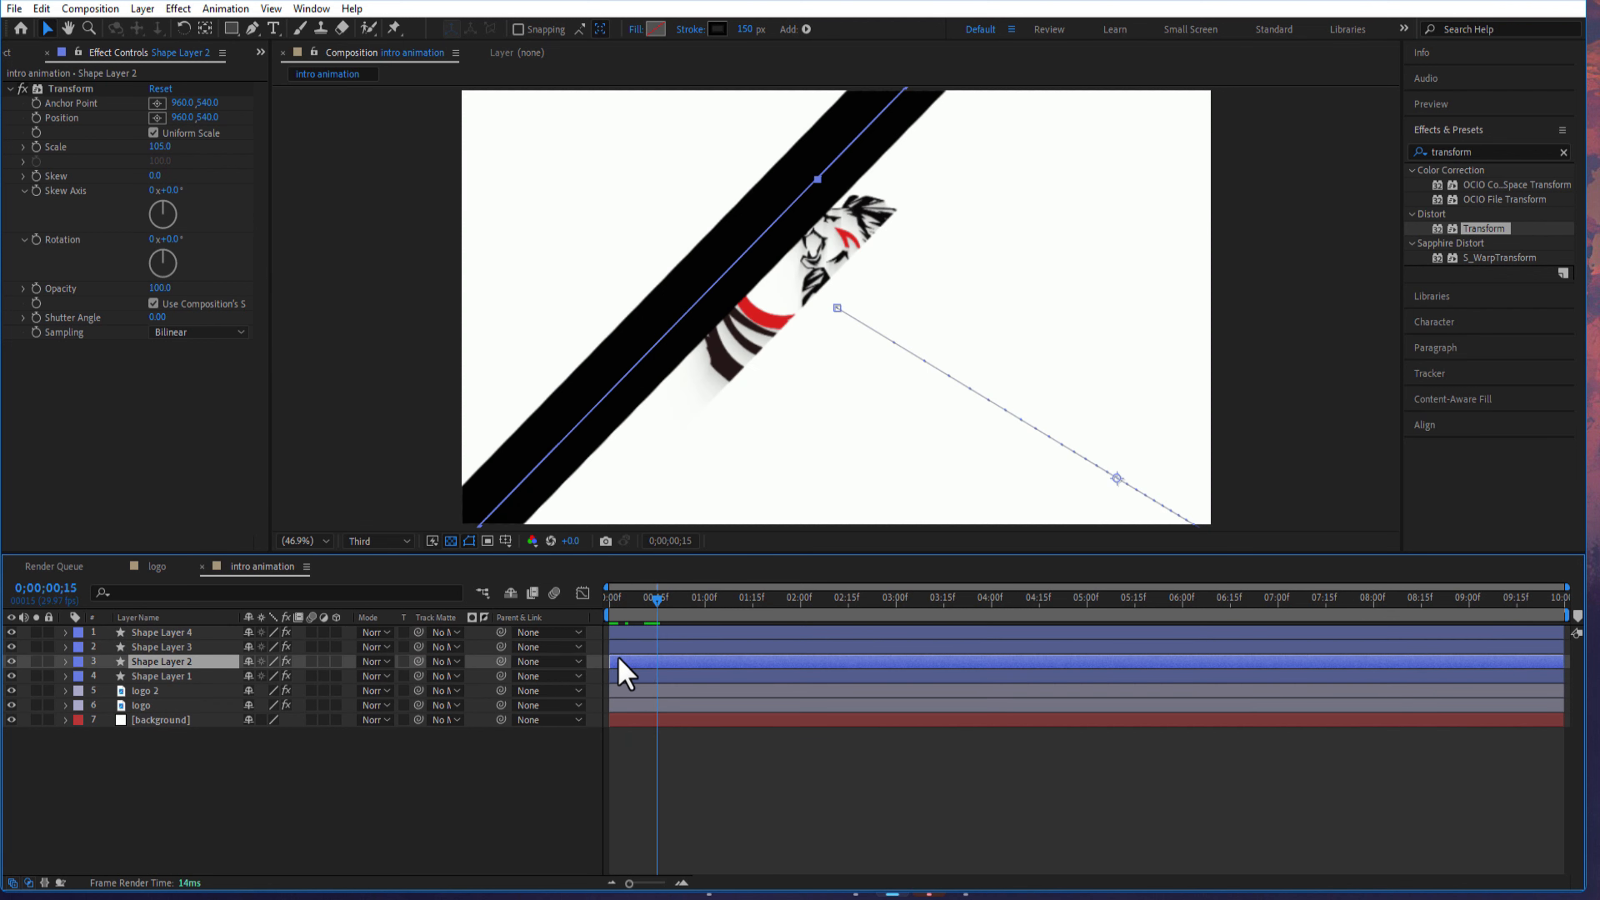
{"action": "left_click_drag", "start_coordinate": [619, 660], "coordinate": [666, 660]}
{"action": "left_click_drag", "start_coordinate": [657, 602], "coordinate": [707, 612]}
{"action": "left_click_drag", "start_coordinate": [673, 630], "coordinate": [663, 630]}
{"action": "mouse_move", "coordinate": [632, 600]}
{"action": "left_mouse_down"}
{"action": "mouse_move", "coordinate": [713, 699]}
{"action": "mouse_move", "coordinate": [654, 608]}
{"action": "left_mouse_up"}
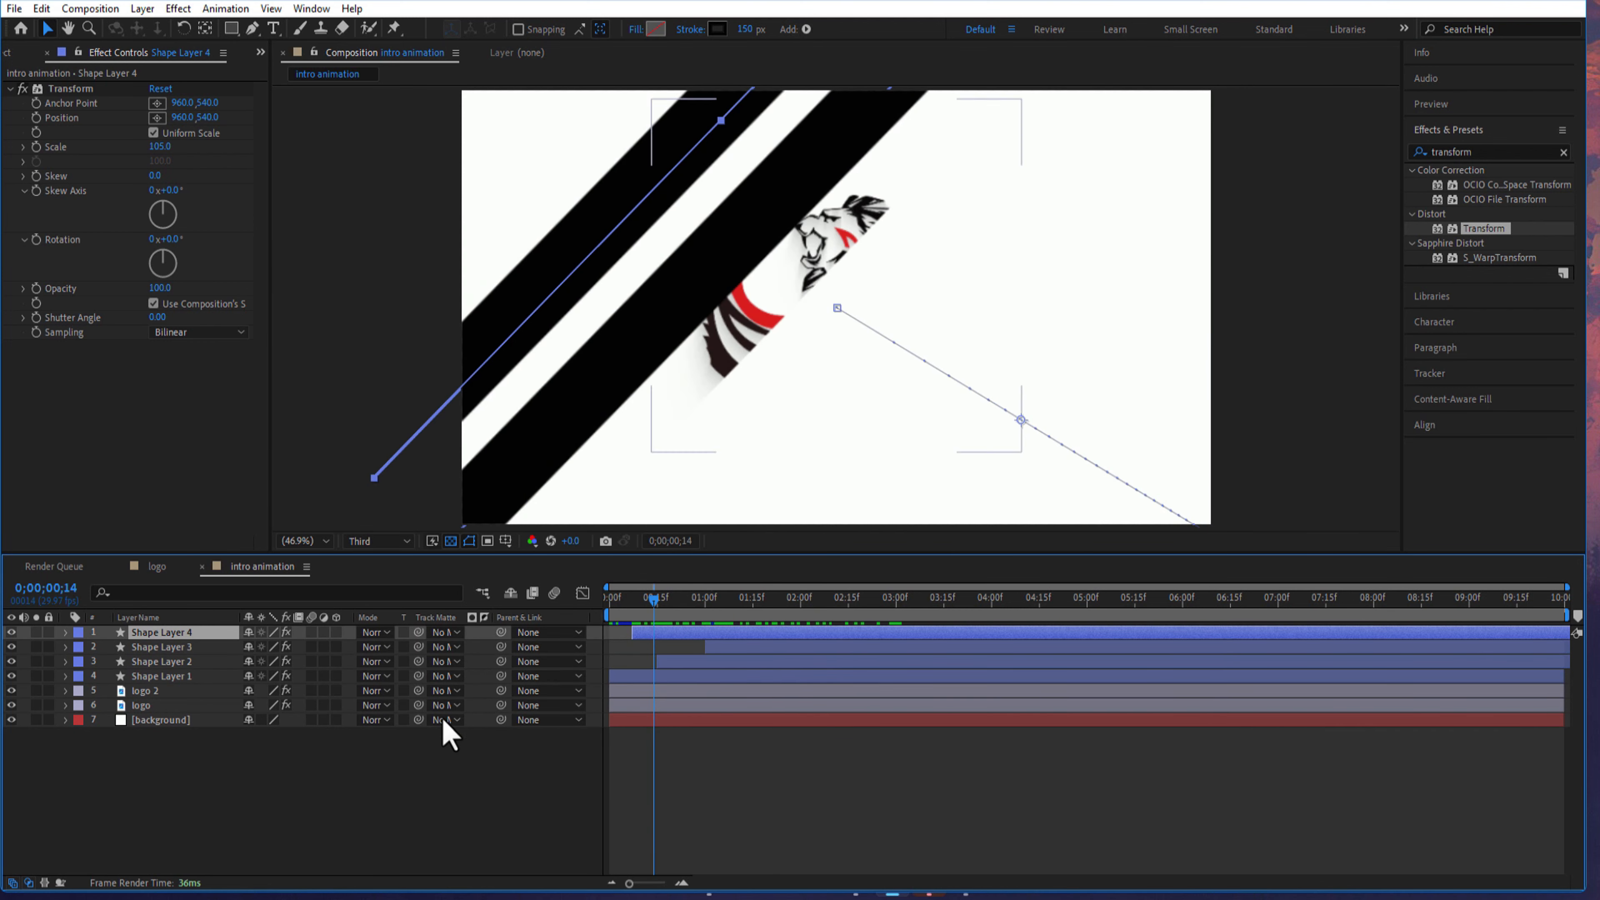
- Set the Transform effect's Scale on Shape Layer 2 to 110
{"action": "left_click", "coordinate": [172, 663]}
{"action": "key", "text": "s"}
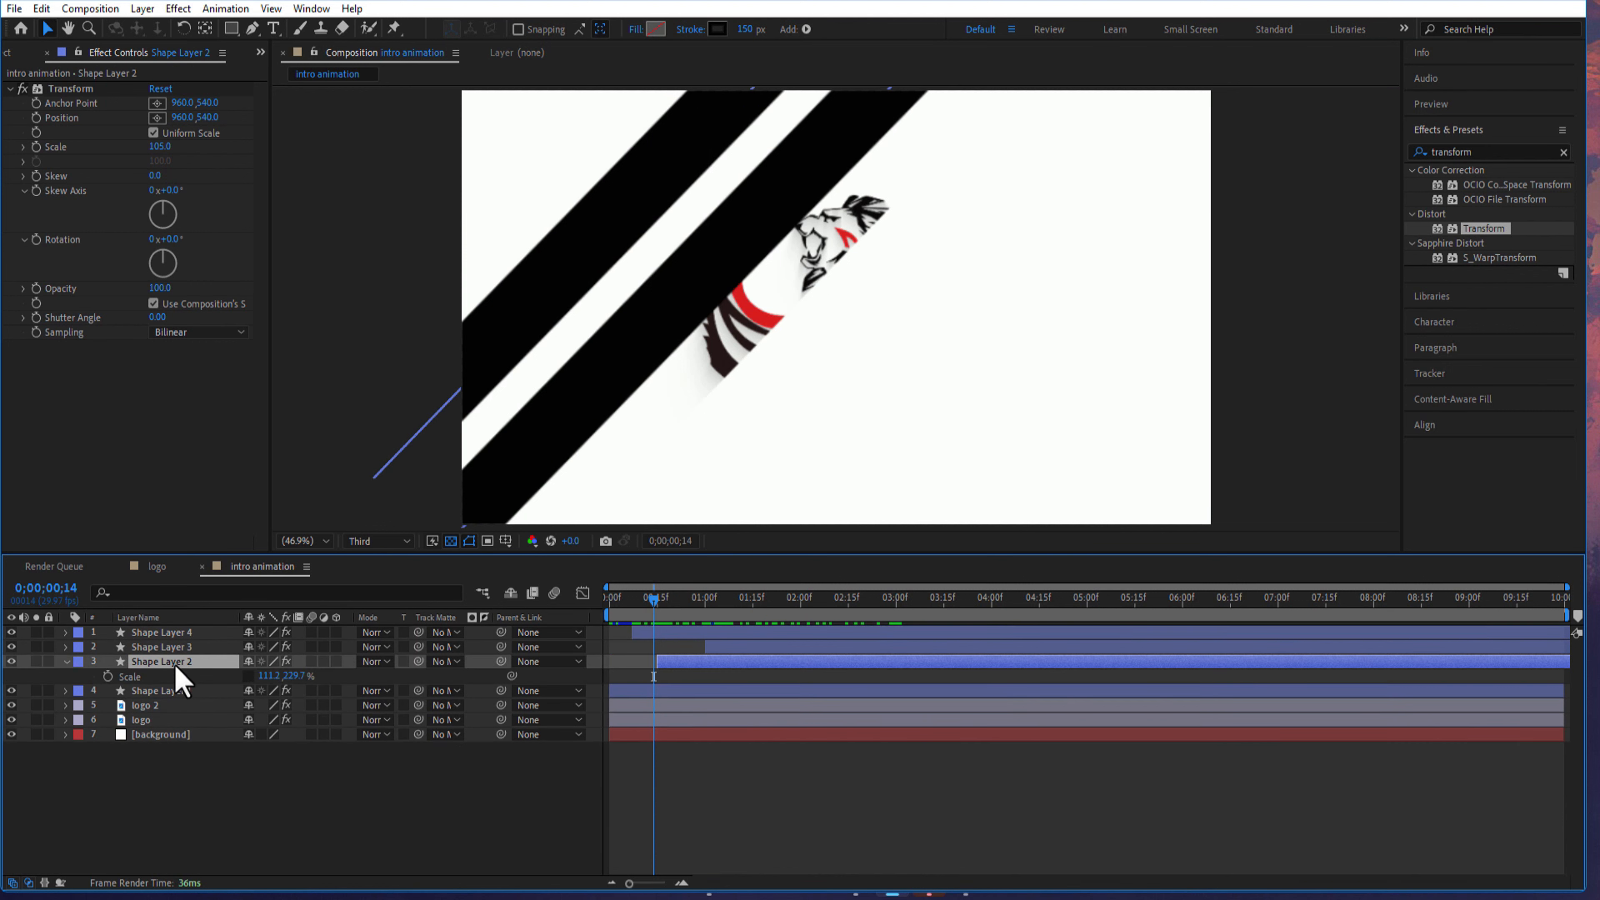
{"action": "key", "text": "s"}
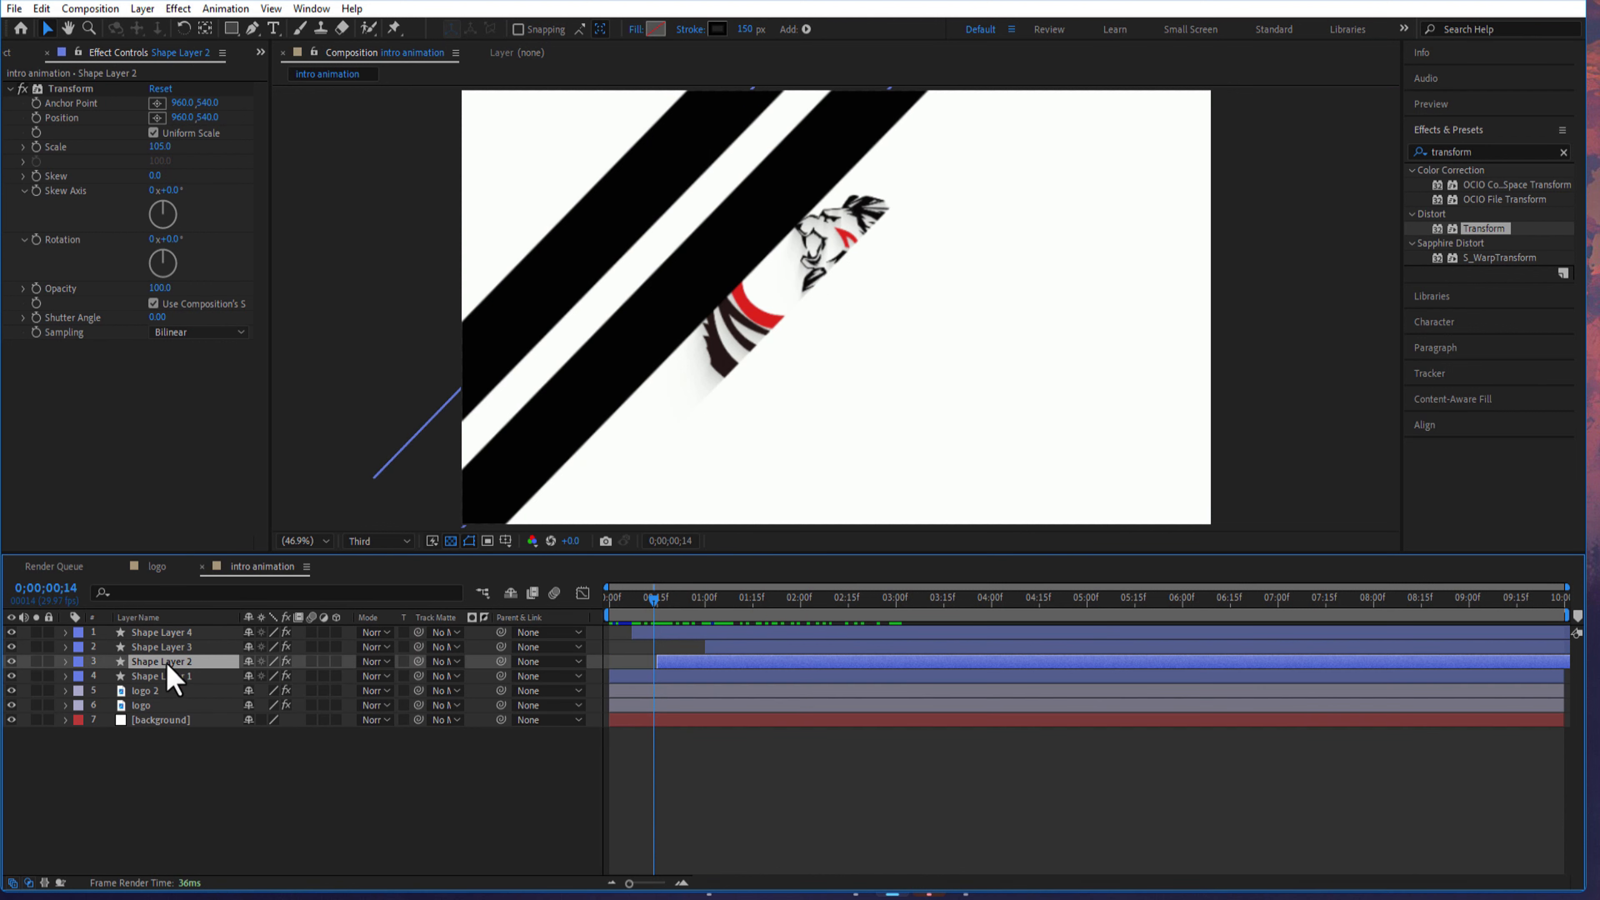
{"action": "left_click", "coordinate": [160, 146]}
{"action": "type", "text": "110"}
{"action": "key", "text": "Return"}
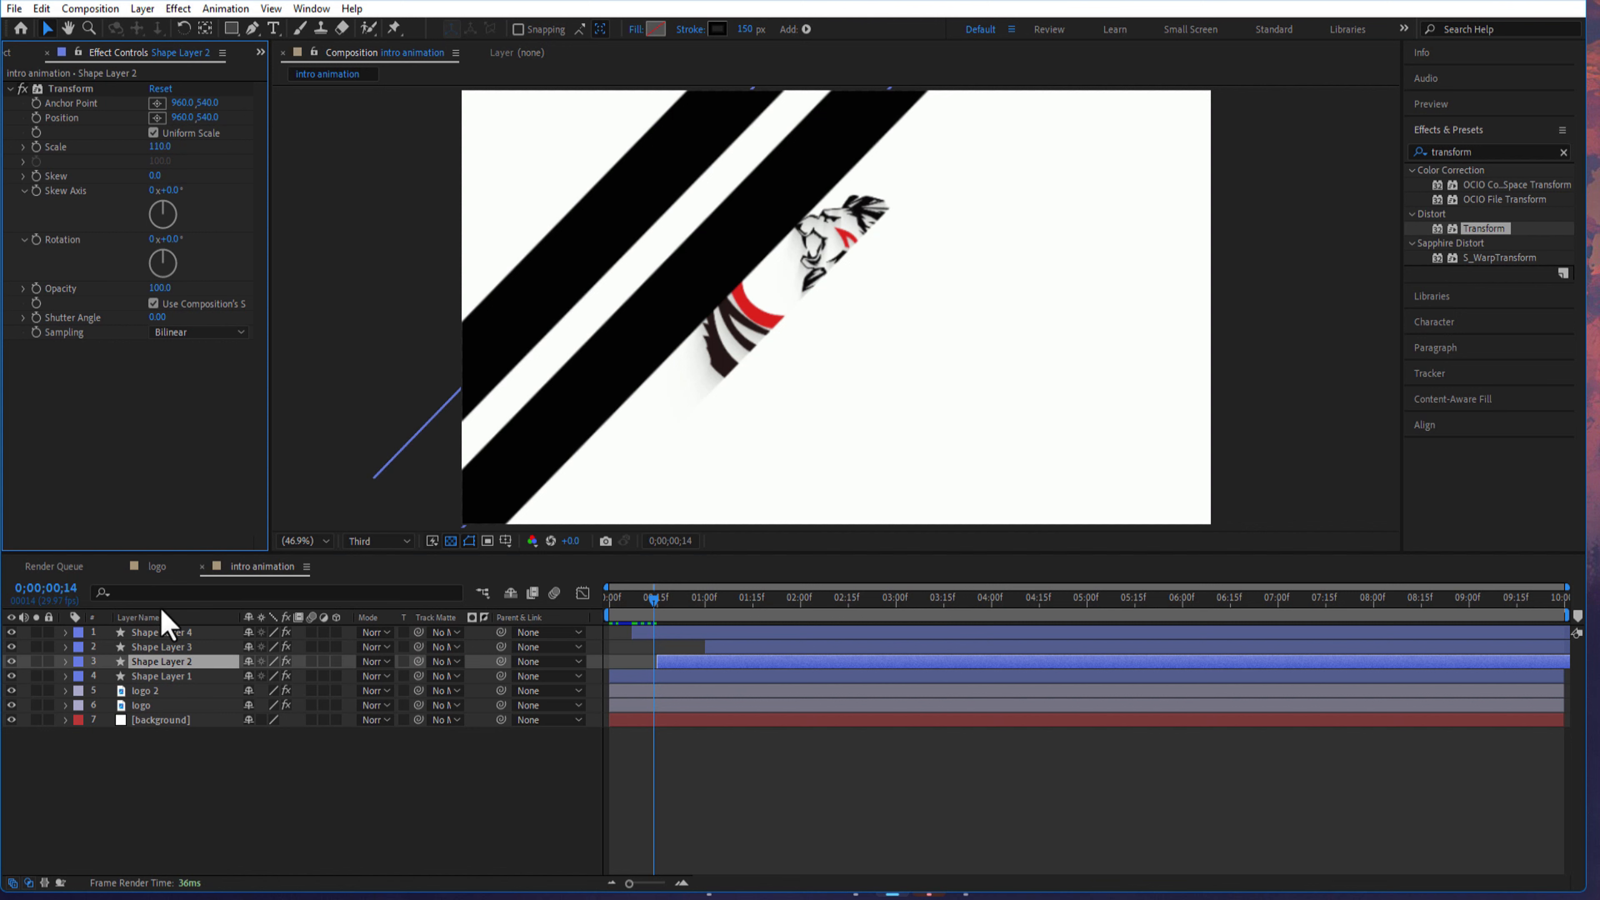
- Set the Transform effect's Scale to 115 on both Shape Layer 3 and Shape Layer 4
{"action": "left_click", "coordinate": [162, 647]}
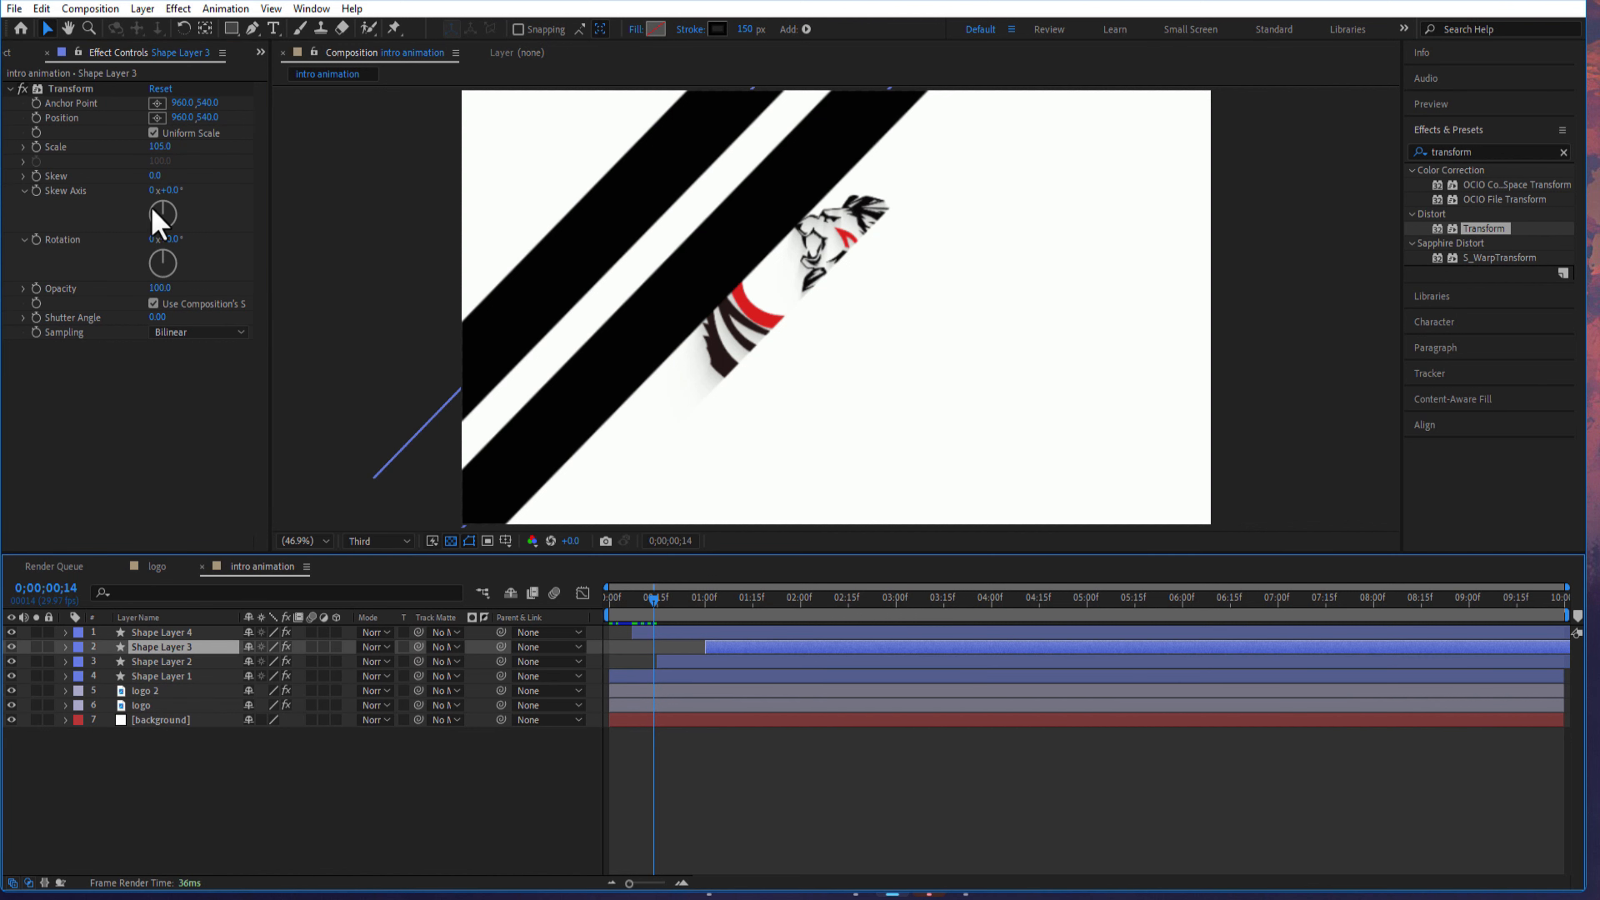
{"action": "left_click", "coordinate": [162, 147]}
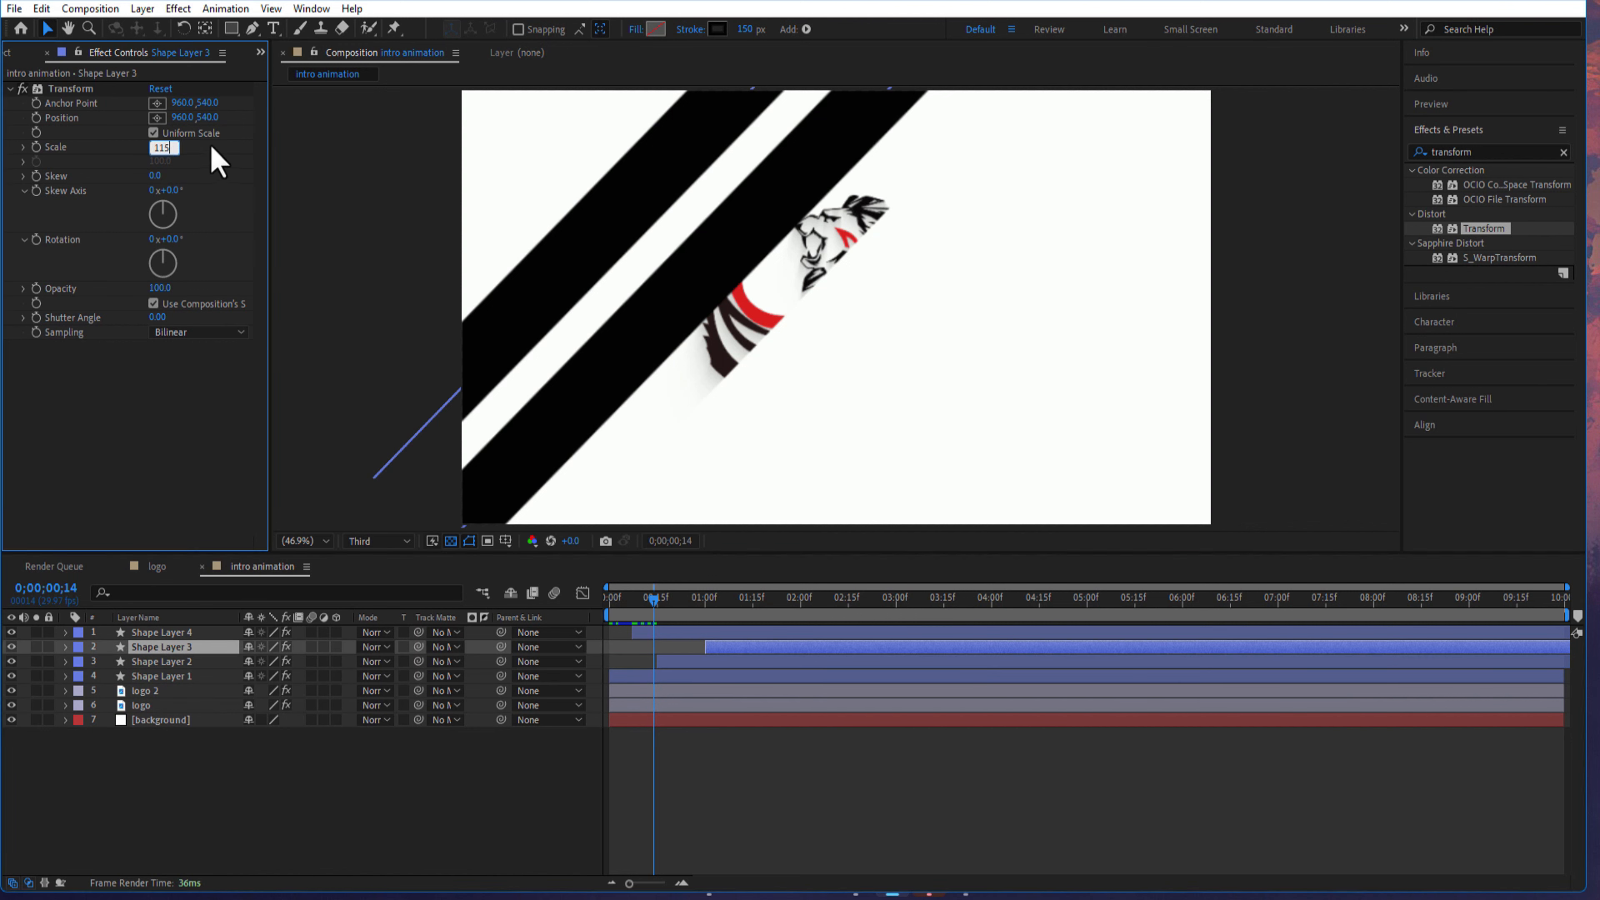
{"action": "type", "text": "115"}
{"action": "key", "text": "Return"}
{"action": "left_click", "coordinate": [162, 632]}
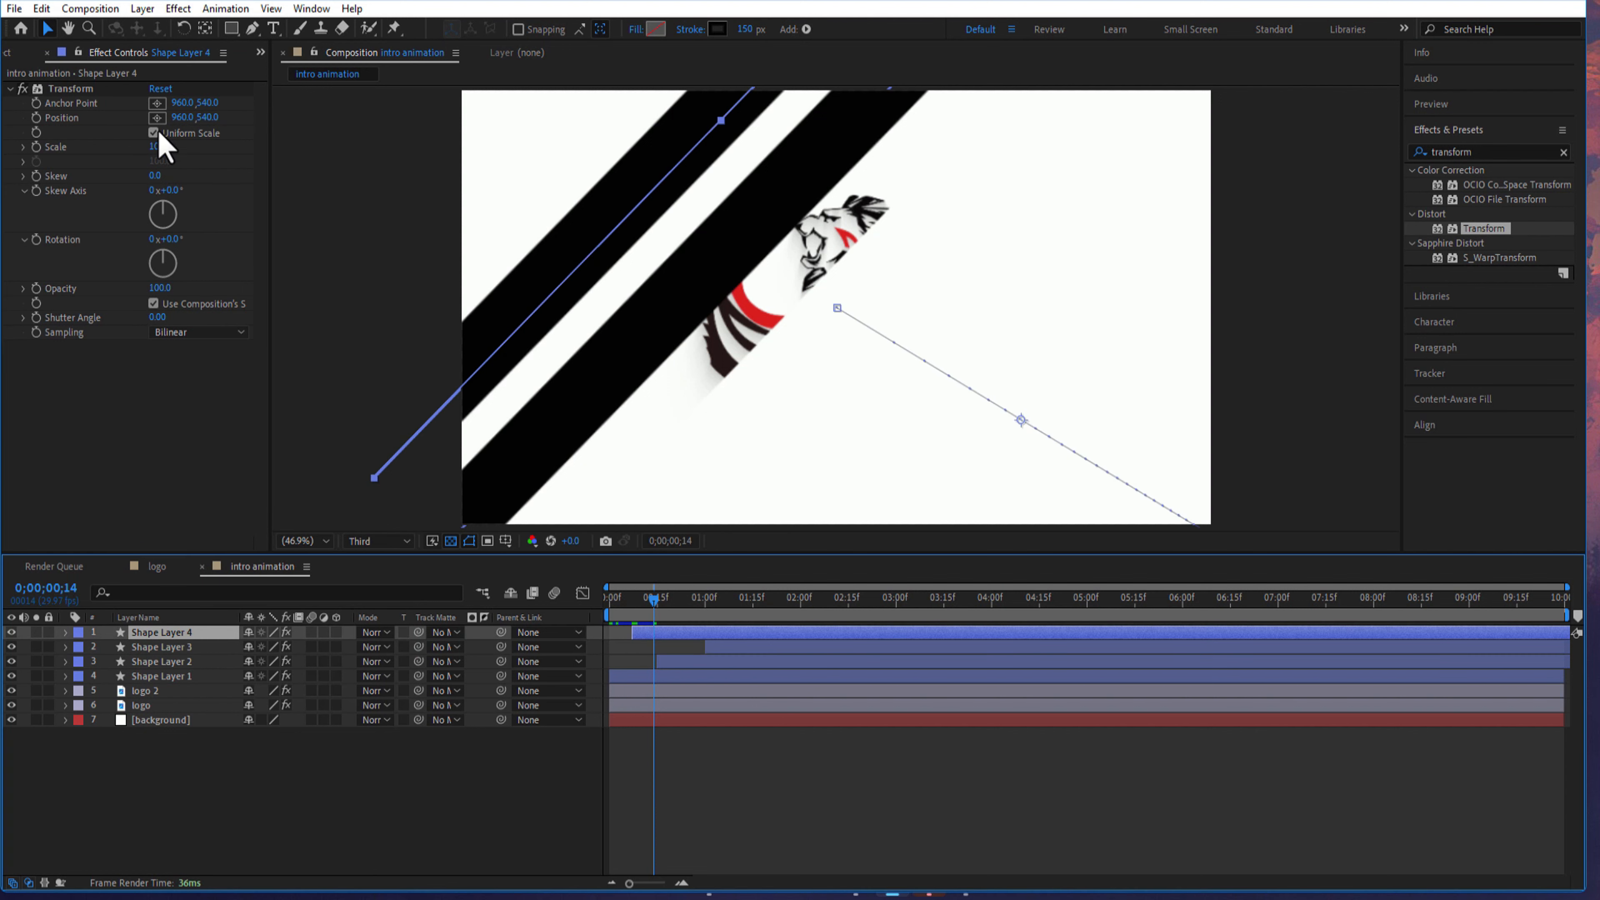
{"action": "left_click", "coordinate": [163, 147]}
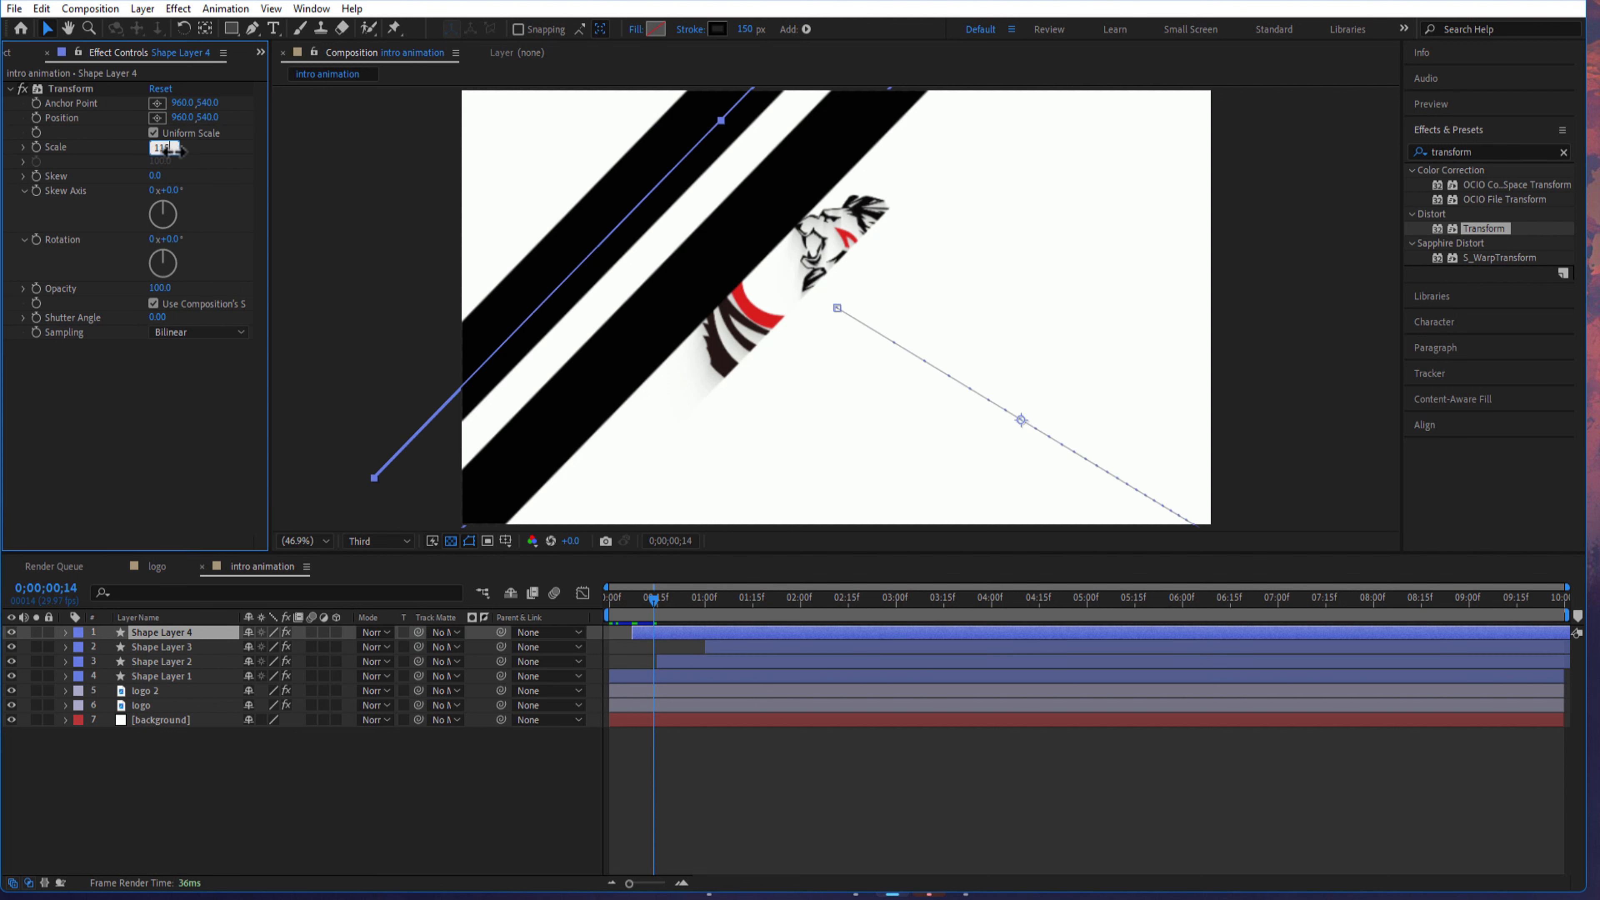
{"action": "key", "text": "Return"}
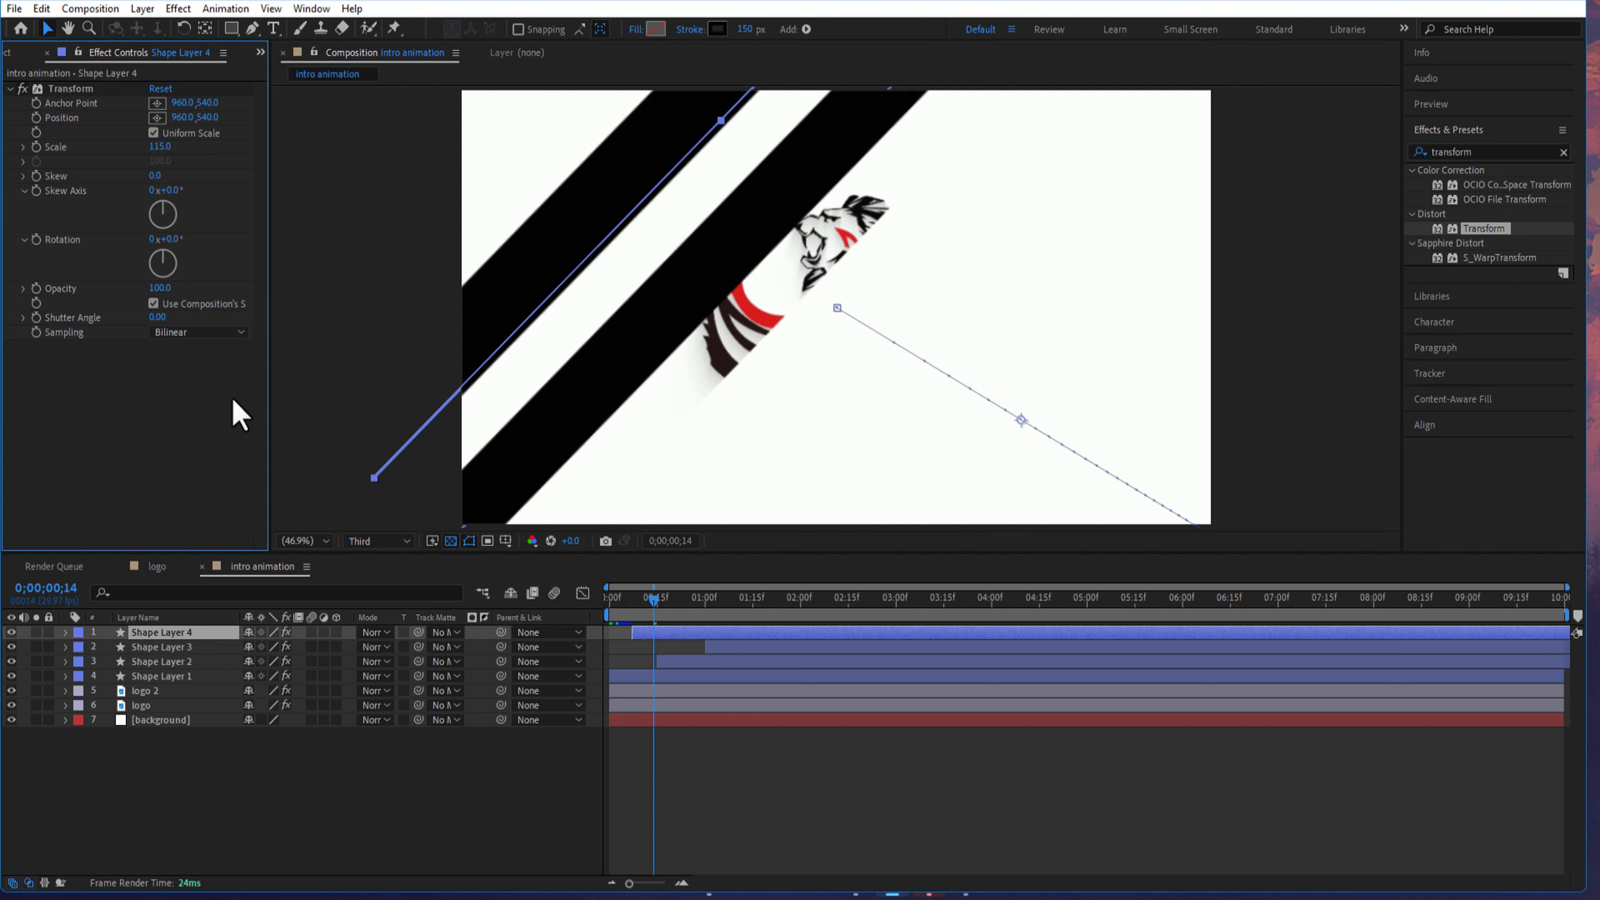
- Reduce the stroke width of Shape Layer 2
{"action": "left_click", "coordinate": [162, 676]}
{"action": "left_click", "coordinate": [161, 662]}
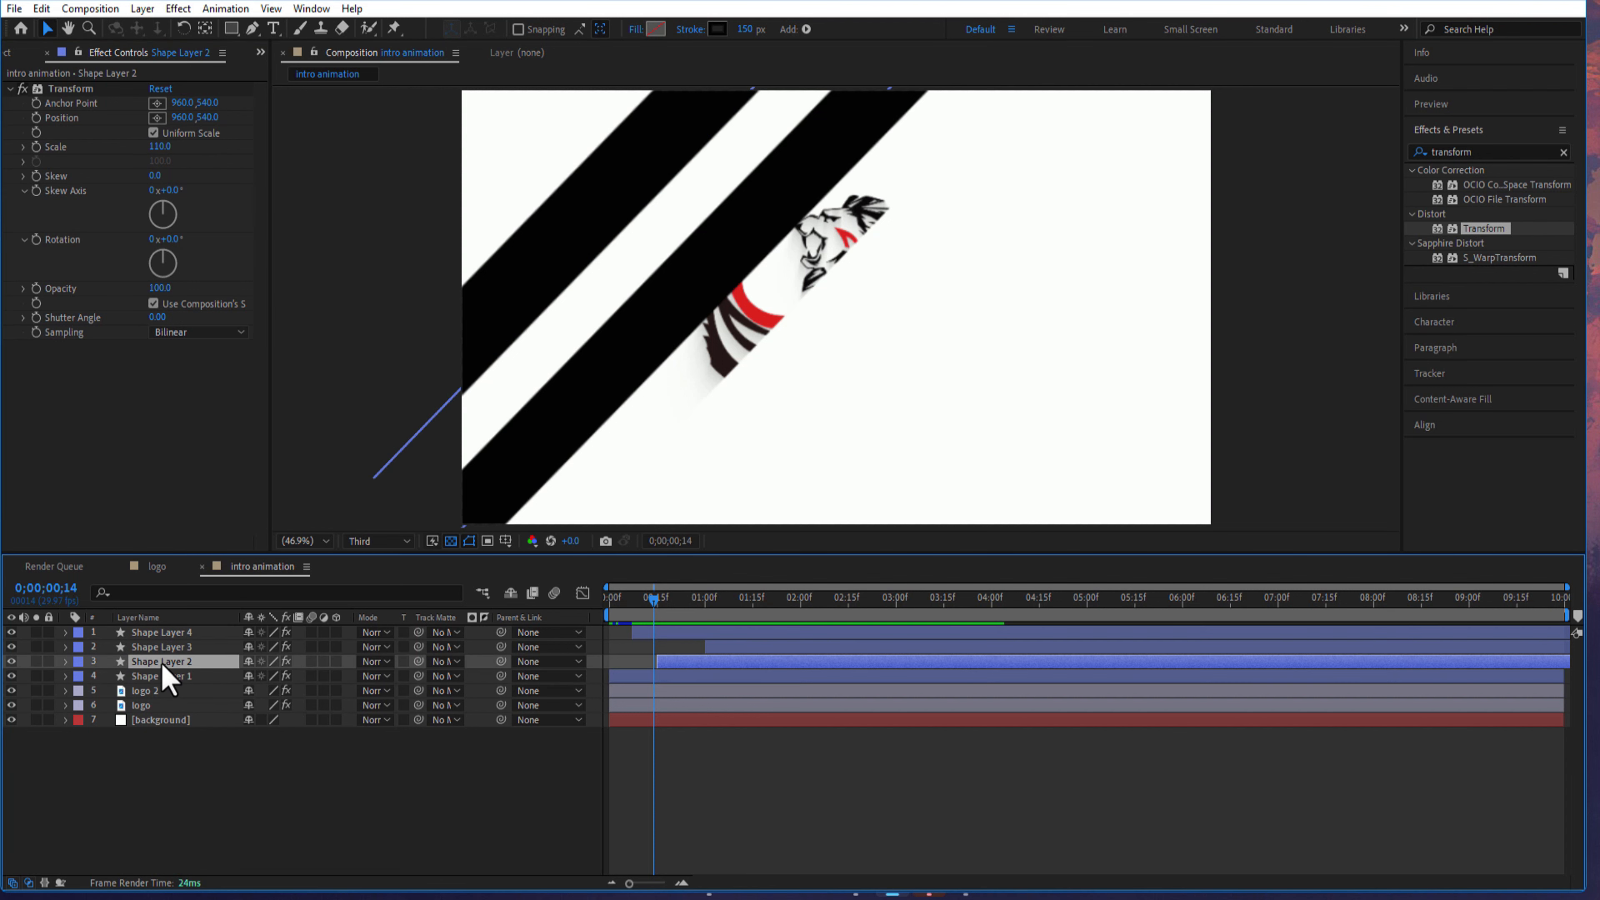
{"action": "left_click", "coordinate": [747, 29]}
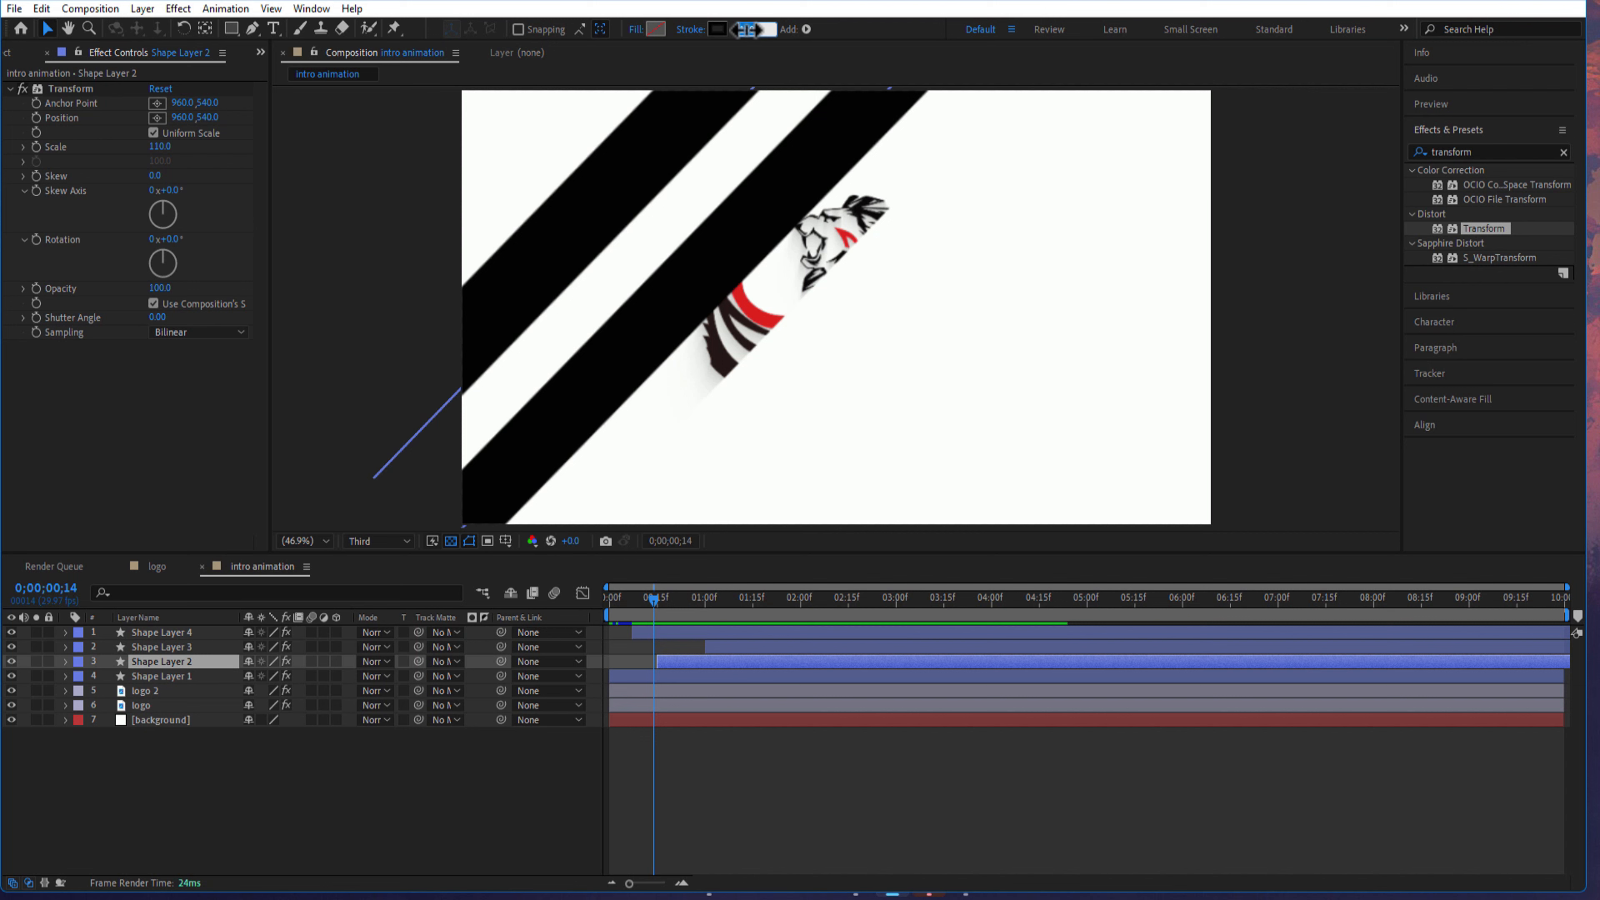
{"action": "type", "text": "2"}
{"action": "key", "text": "Return"}
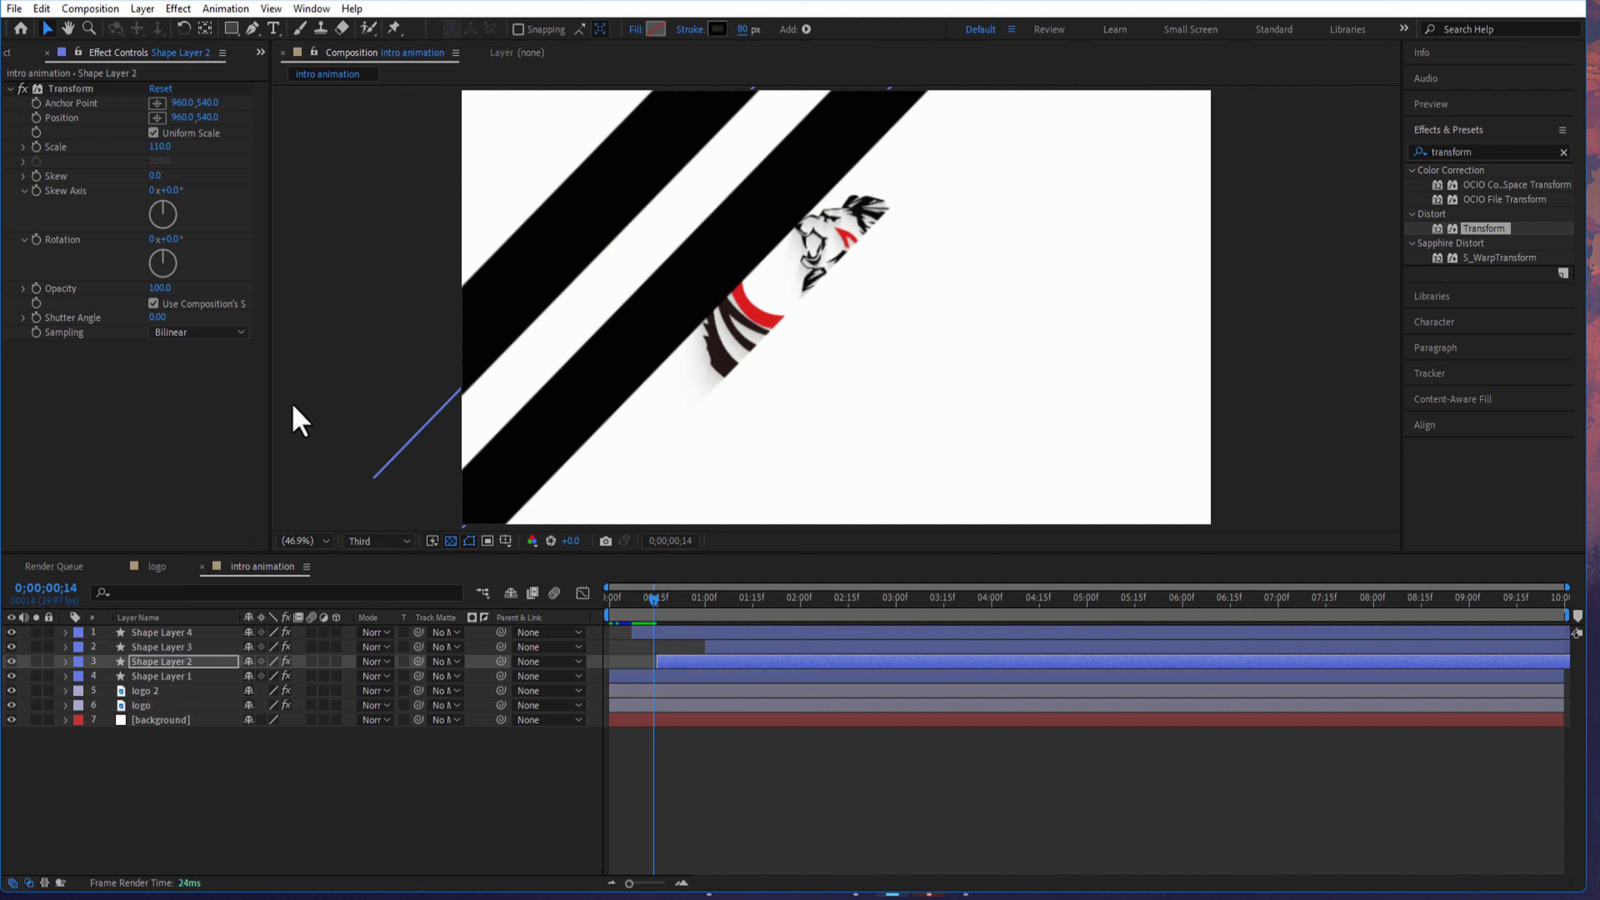
- Set the stroke width to 115 px on Shape Layer 3 and 120 px on Shape Layer 4
{"action": "left_click", "coordinate": [167, 647]}
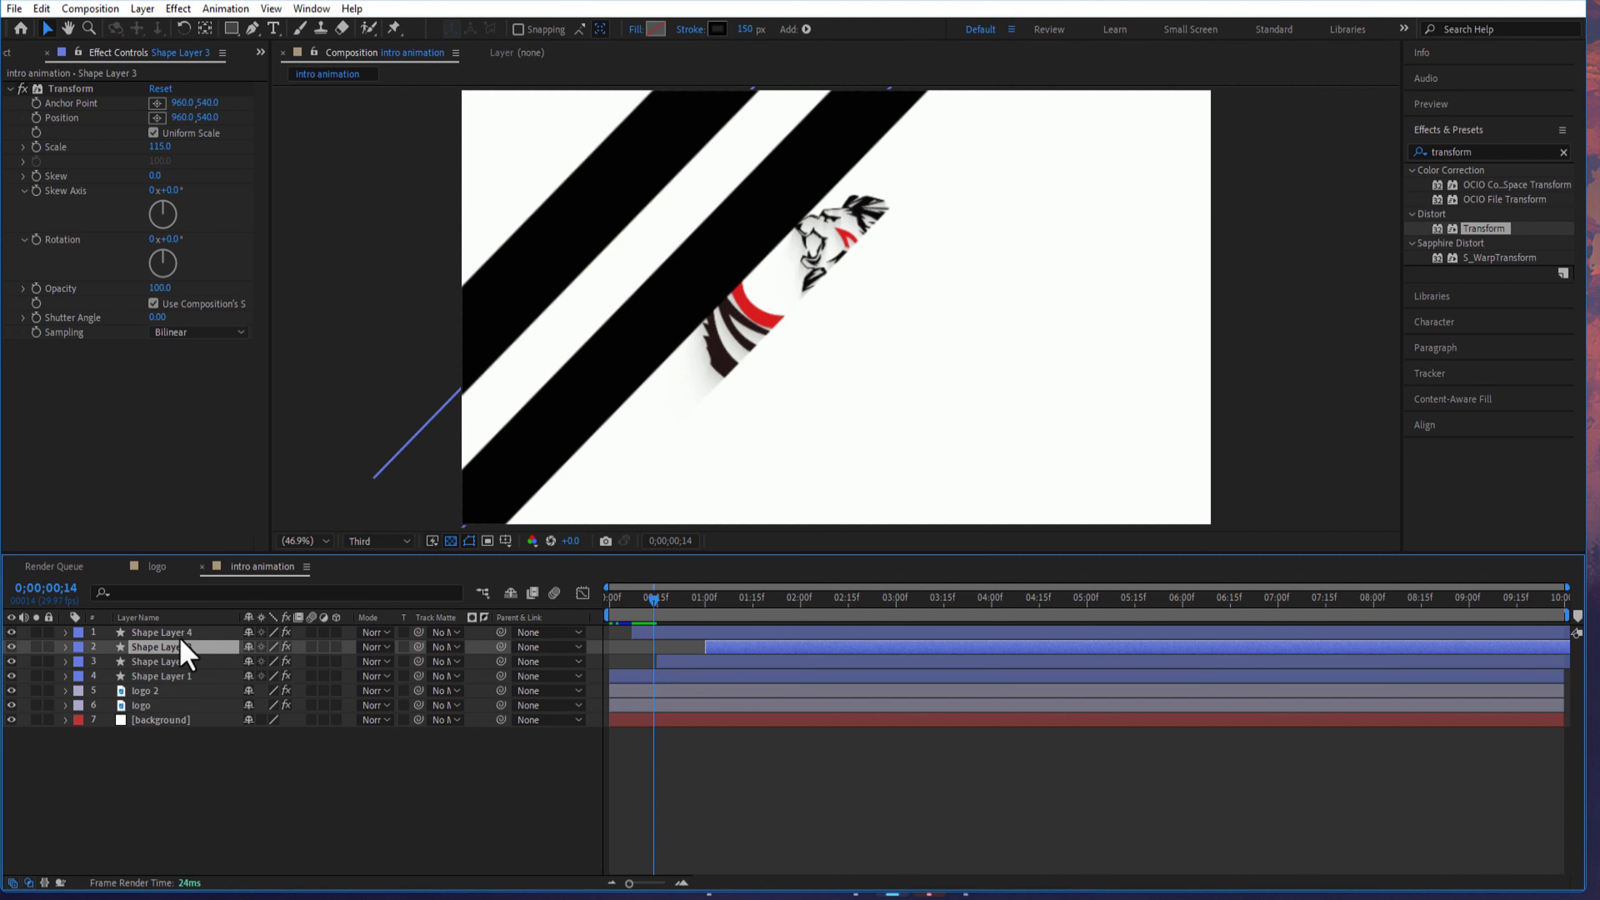
{"action": "left_click", "coordinate": [746, 30]}
{"action": "type", "text": "115"}
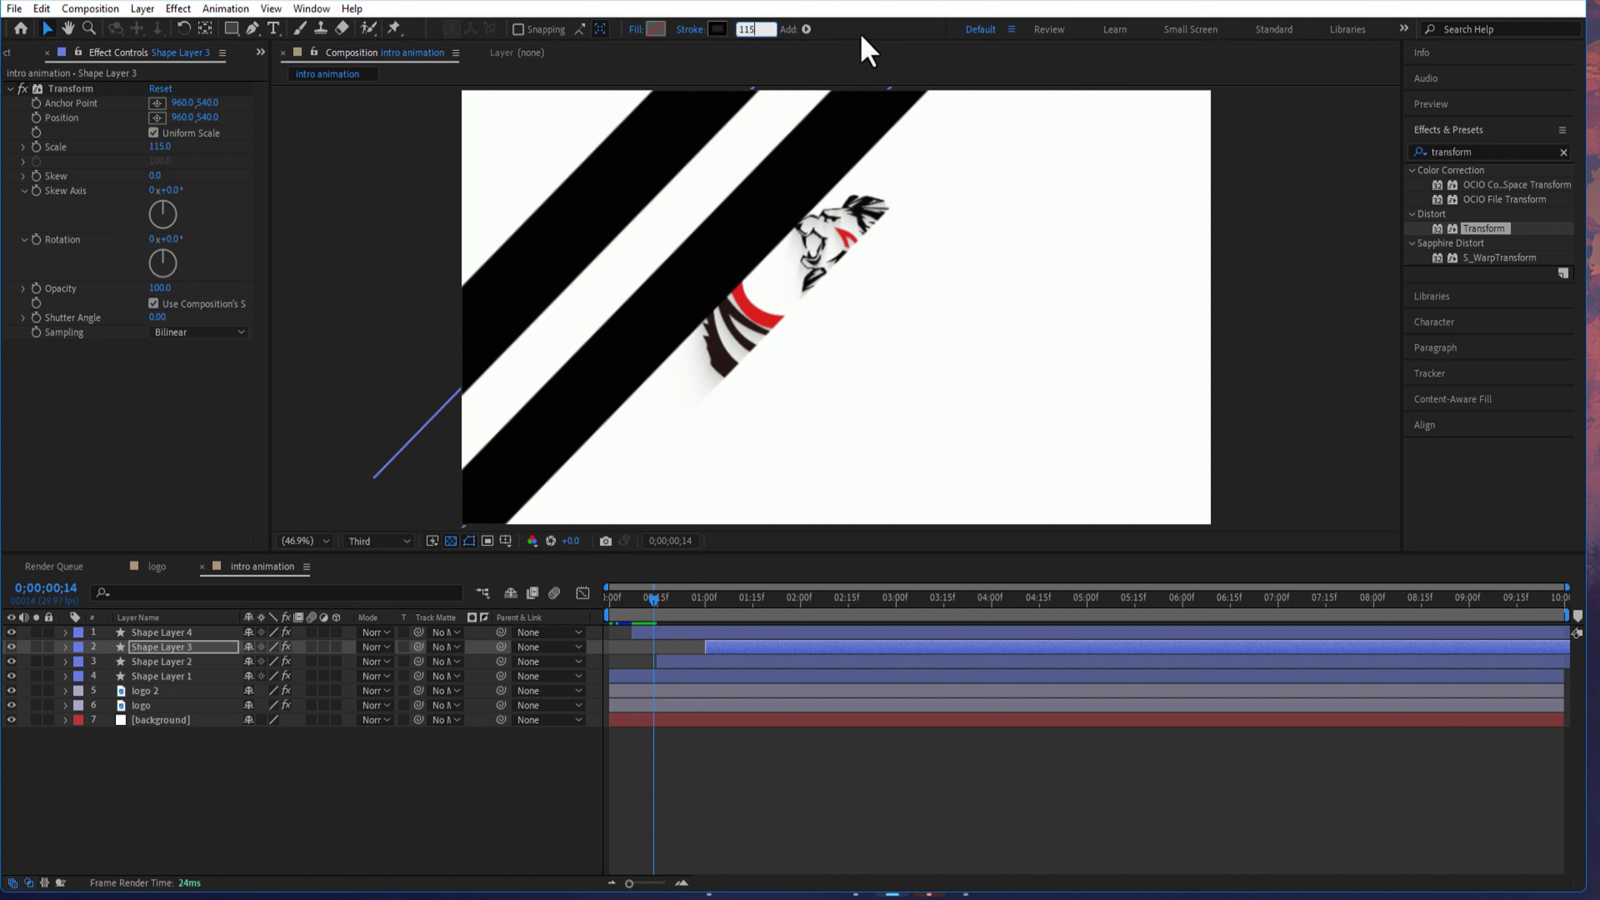
{"action": "key", "text": "Return"}
{"action": "left_click", "coordinate": [157, 632]}
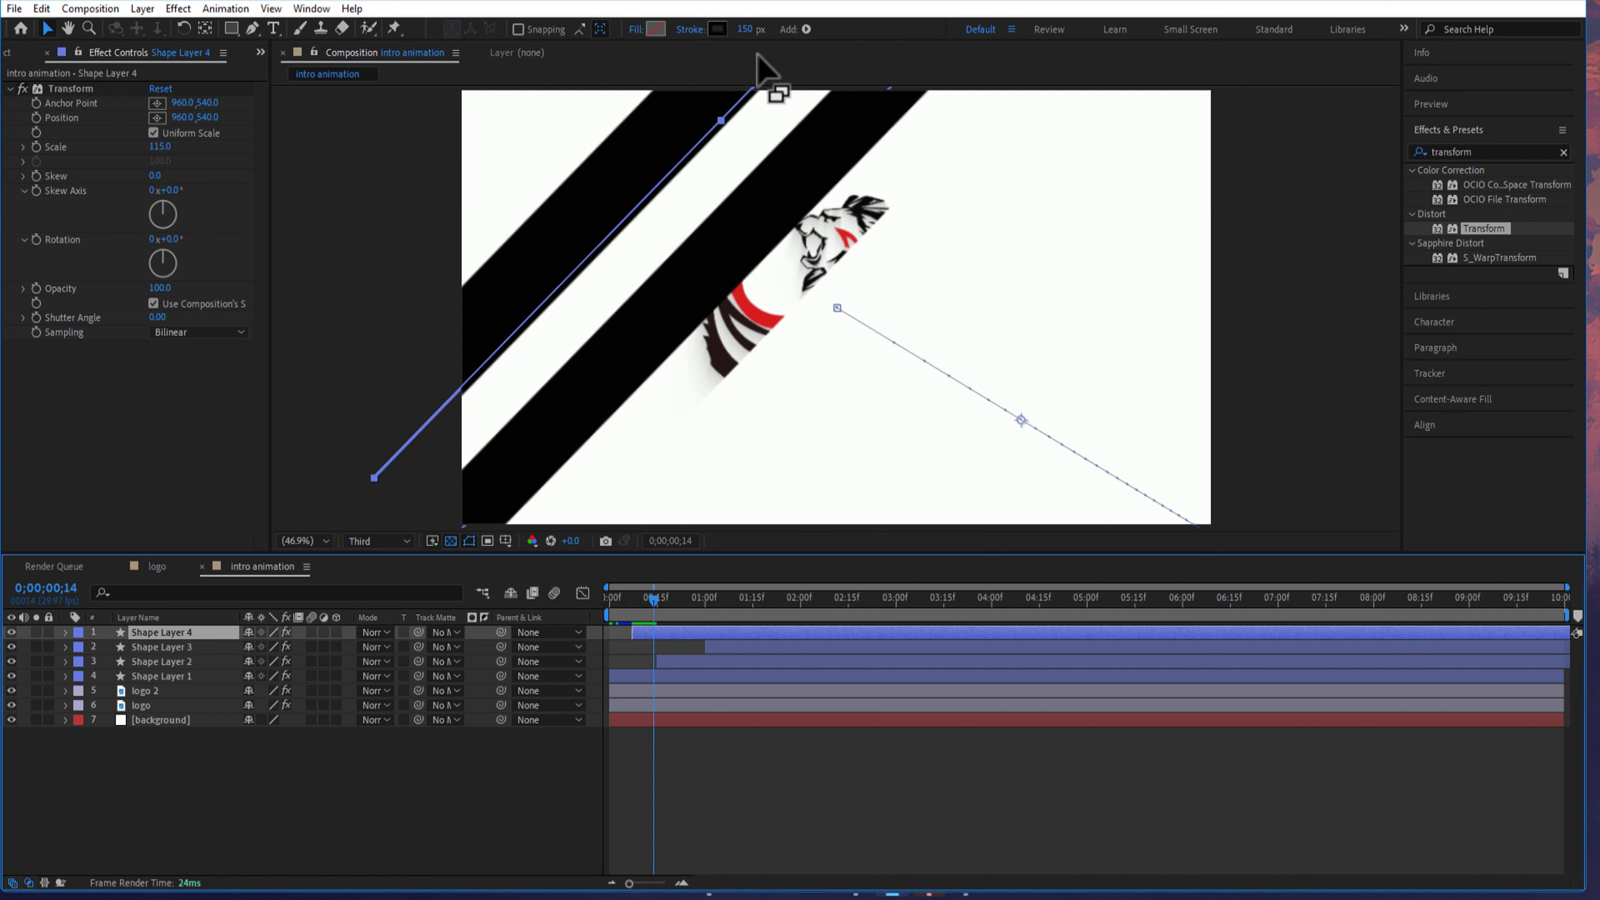
{"action": "left_click", "coordinate": [744, 29]}
{"action": "type", "text": "120"}
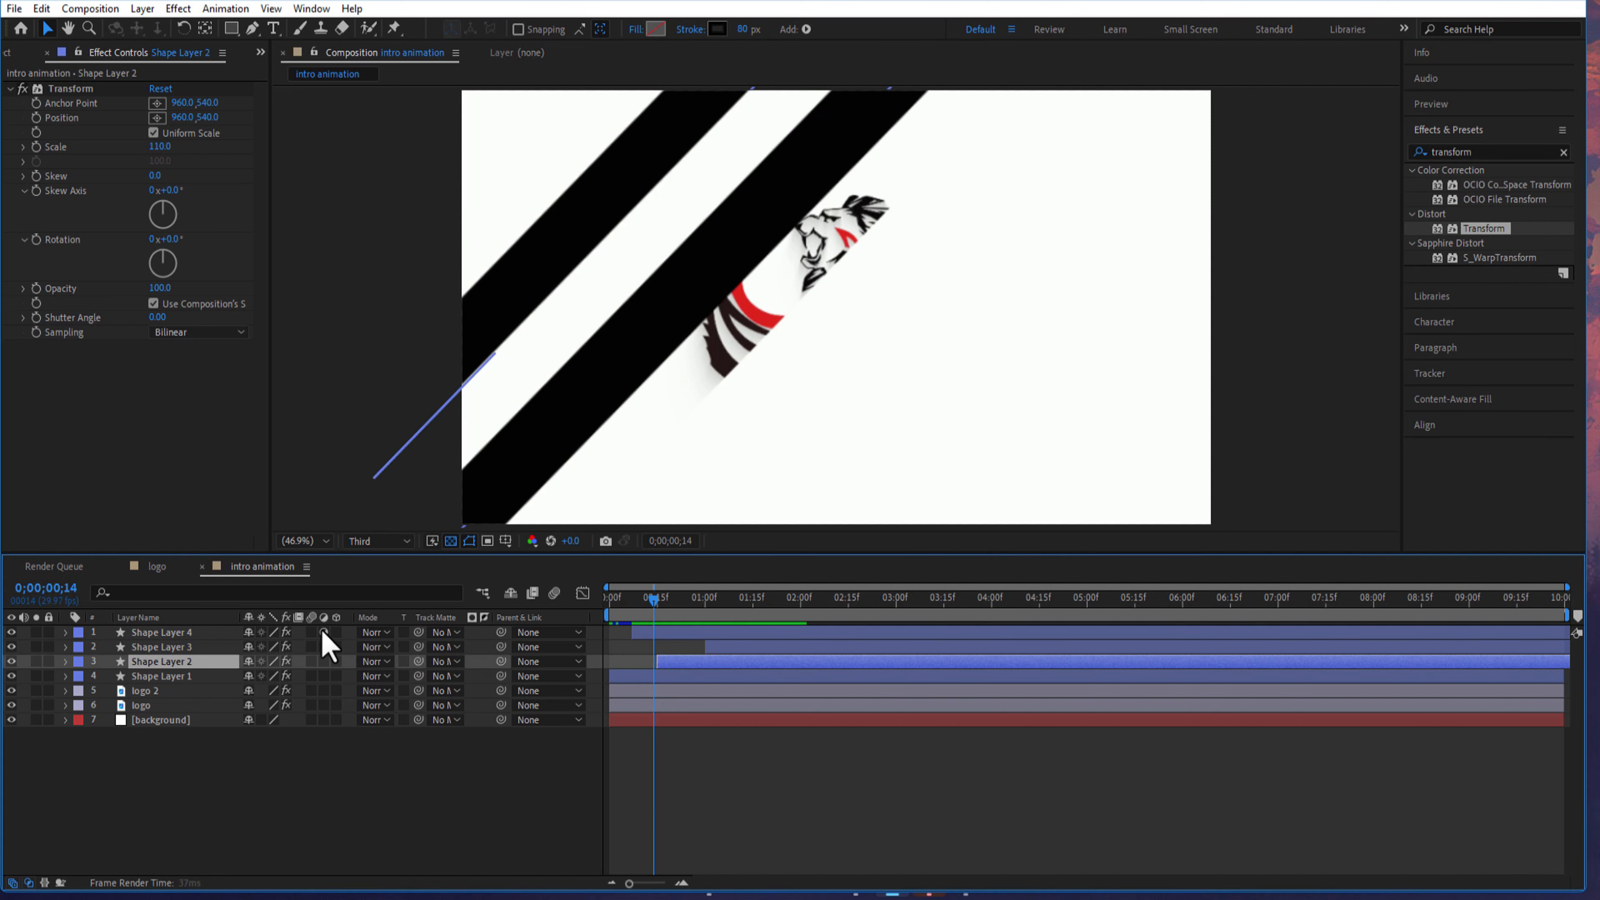
- Turn all four shape layers into adjustment layers and make both logo layers 3D
{"action": "left_click_drag", "start_coordinate": [323, 632], "coordinate": [324, 675]}
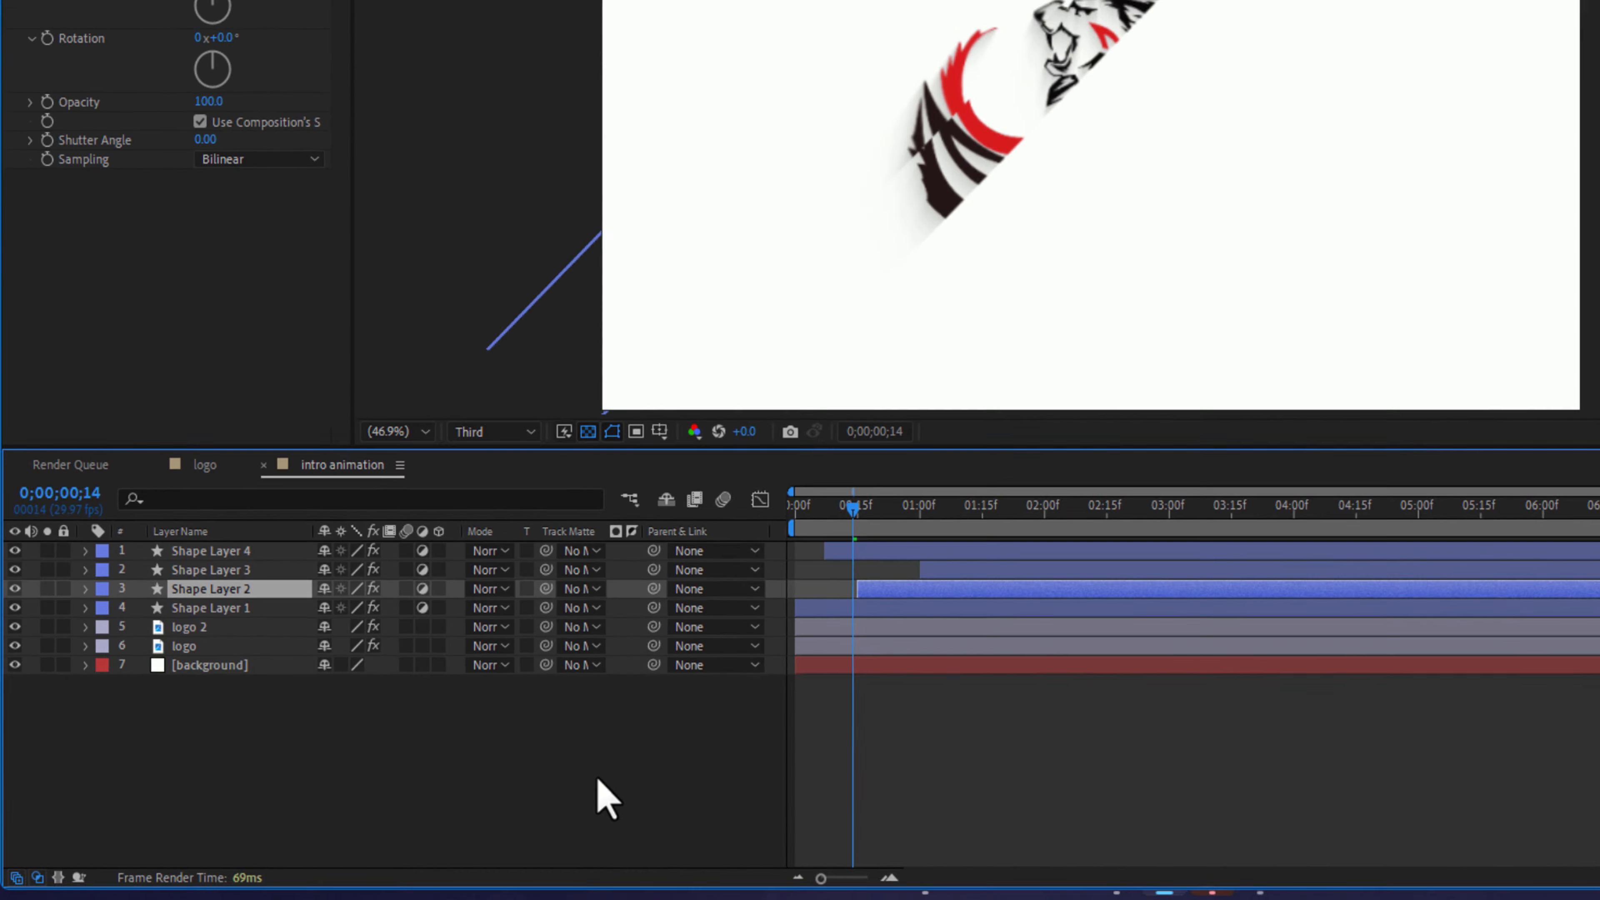
{"action": "left_click_drag", "start_coordinate": [911, 485], "coordinate": [844, 488]}
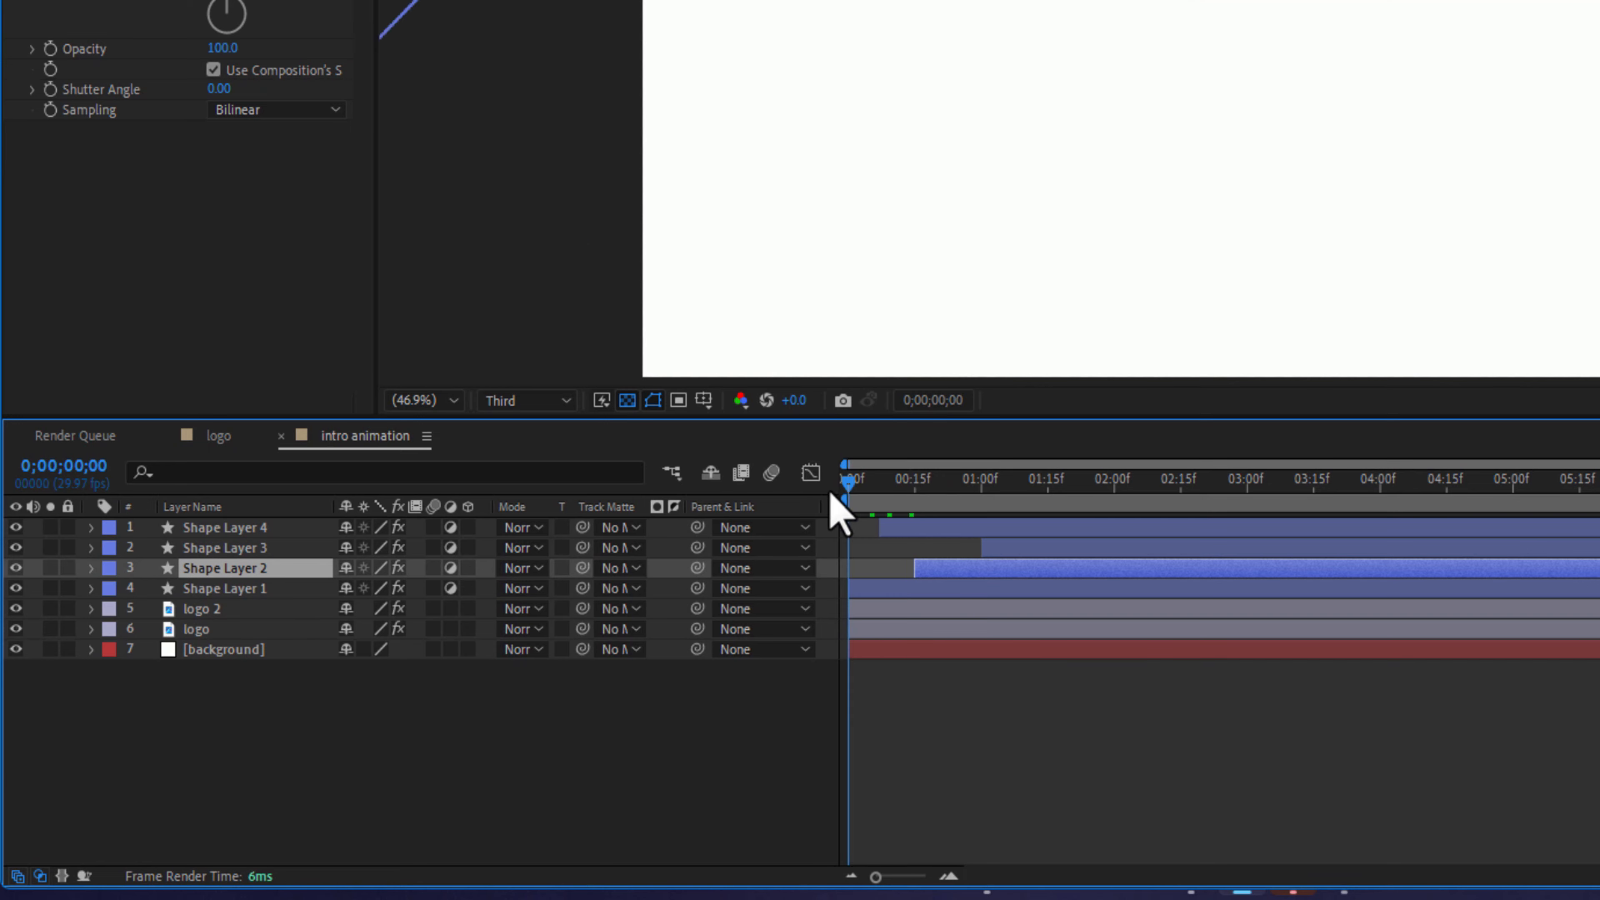
{"action": "left_click", "coordinate": [441, 697]}
{"action": "left_click", "coordinate": [468, 608]}
{"action": "left_click", "coordinate": [467, 628]}
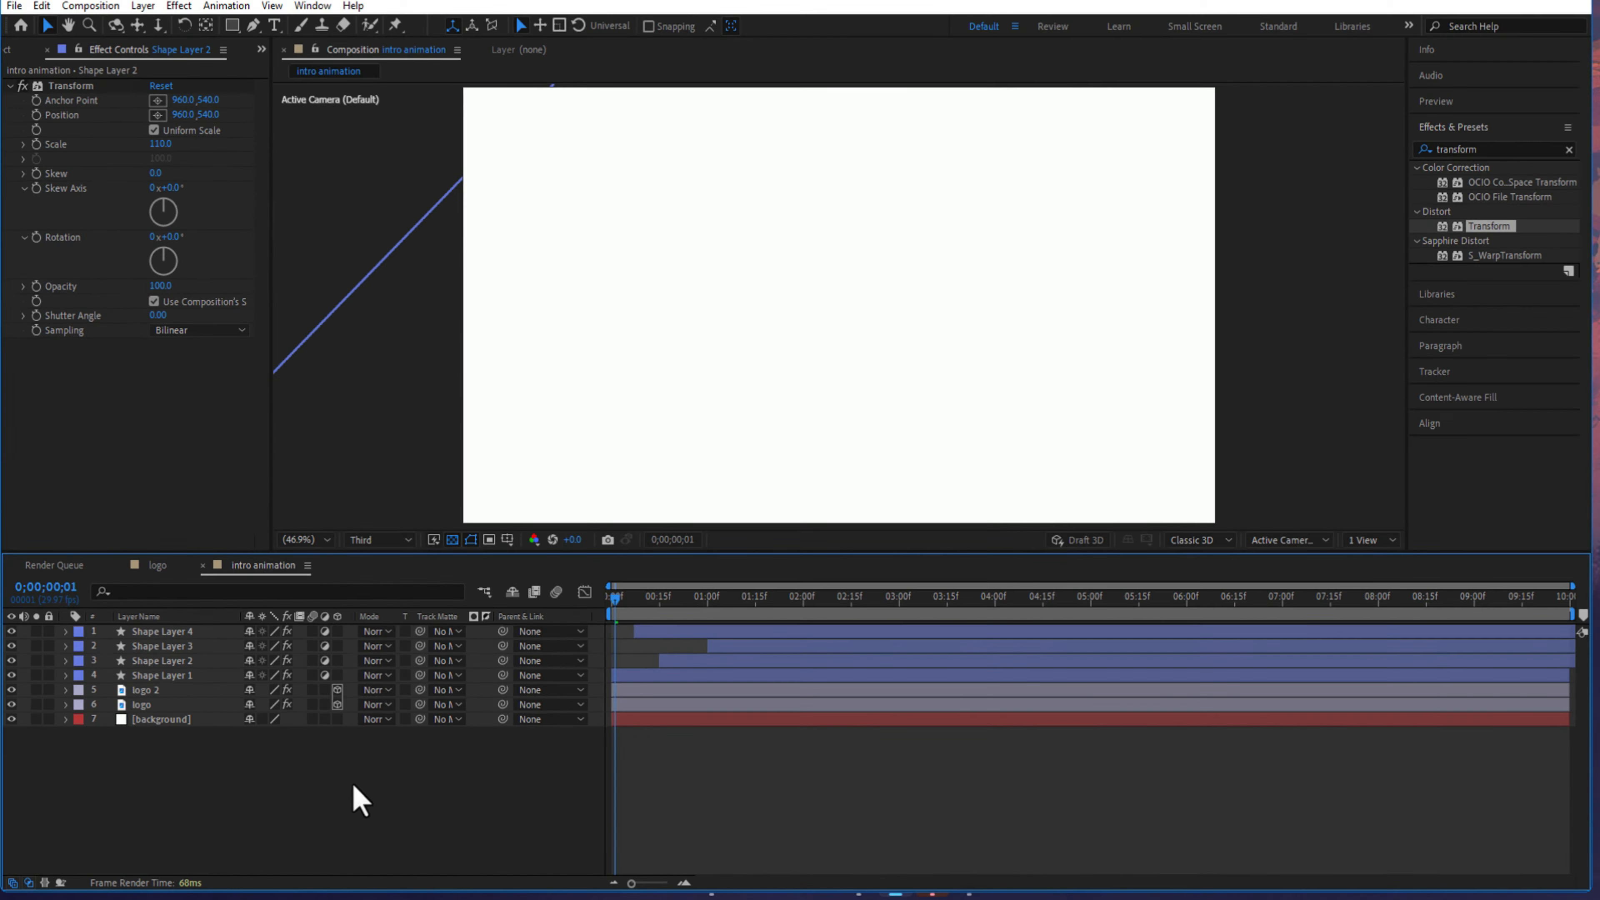
- Add a new camera to the composition and place it beneath Shape Layer 1 in the layer order
{"action": "right_click", "coordinate": [491, 737]}
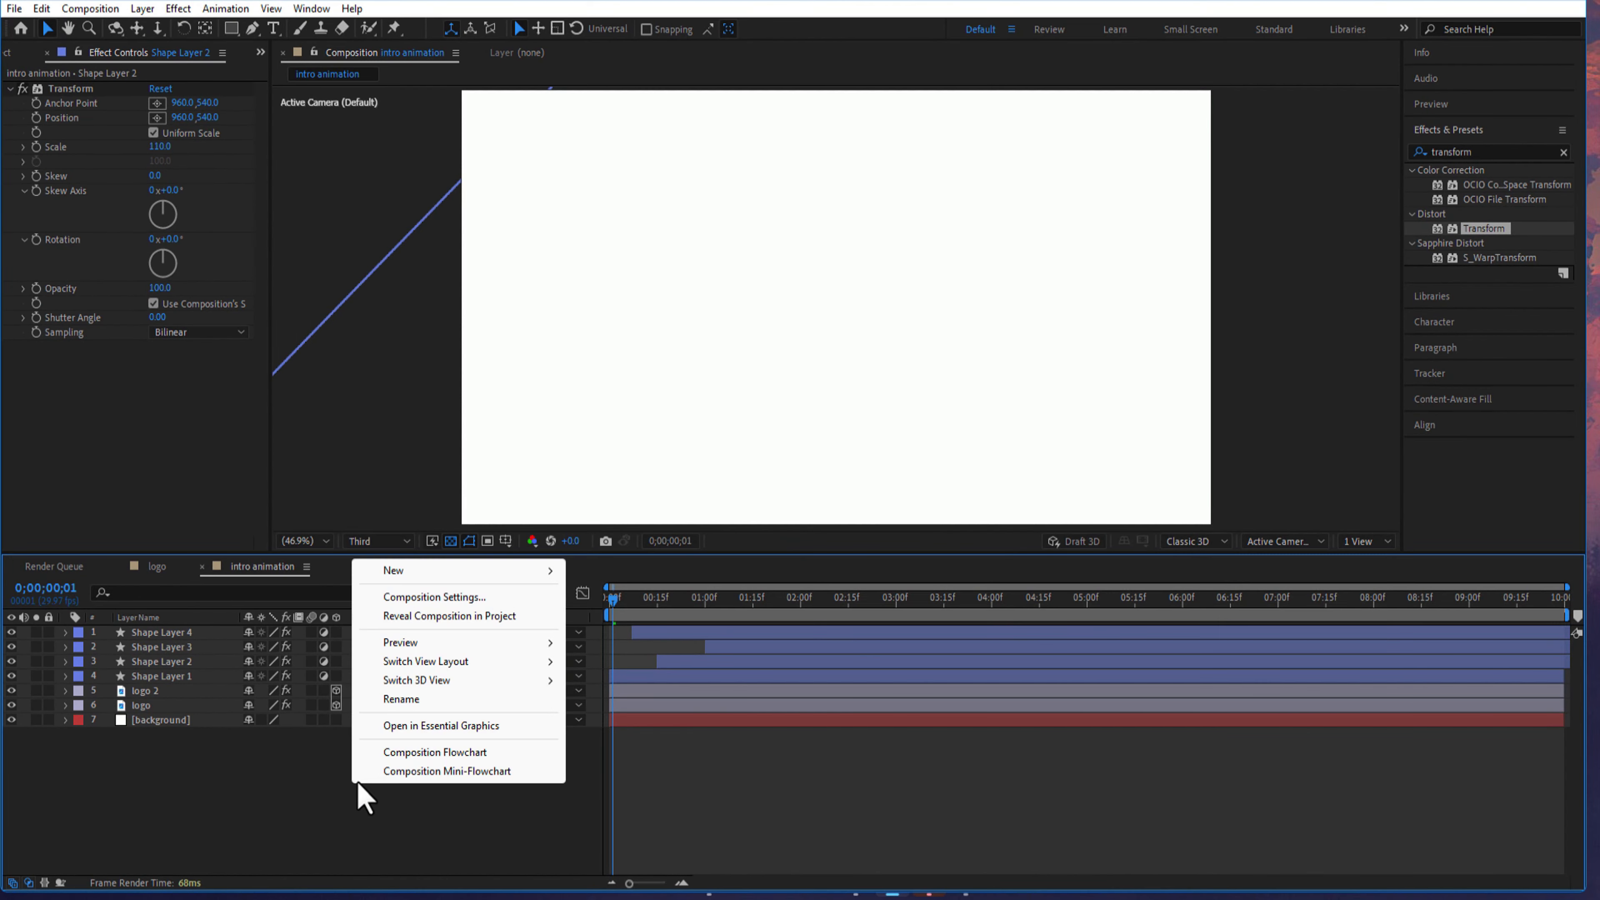
{"action": "mouse_move", "coordinate": [421, 571]}
{"action": "left_click", "coordinate": [630, 655]}
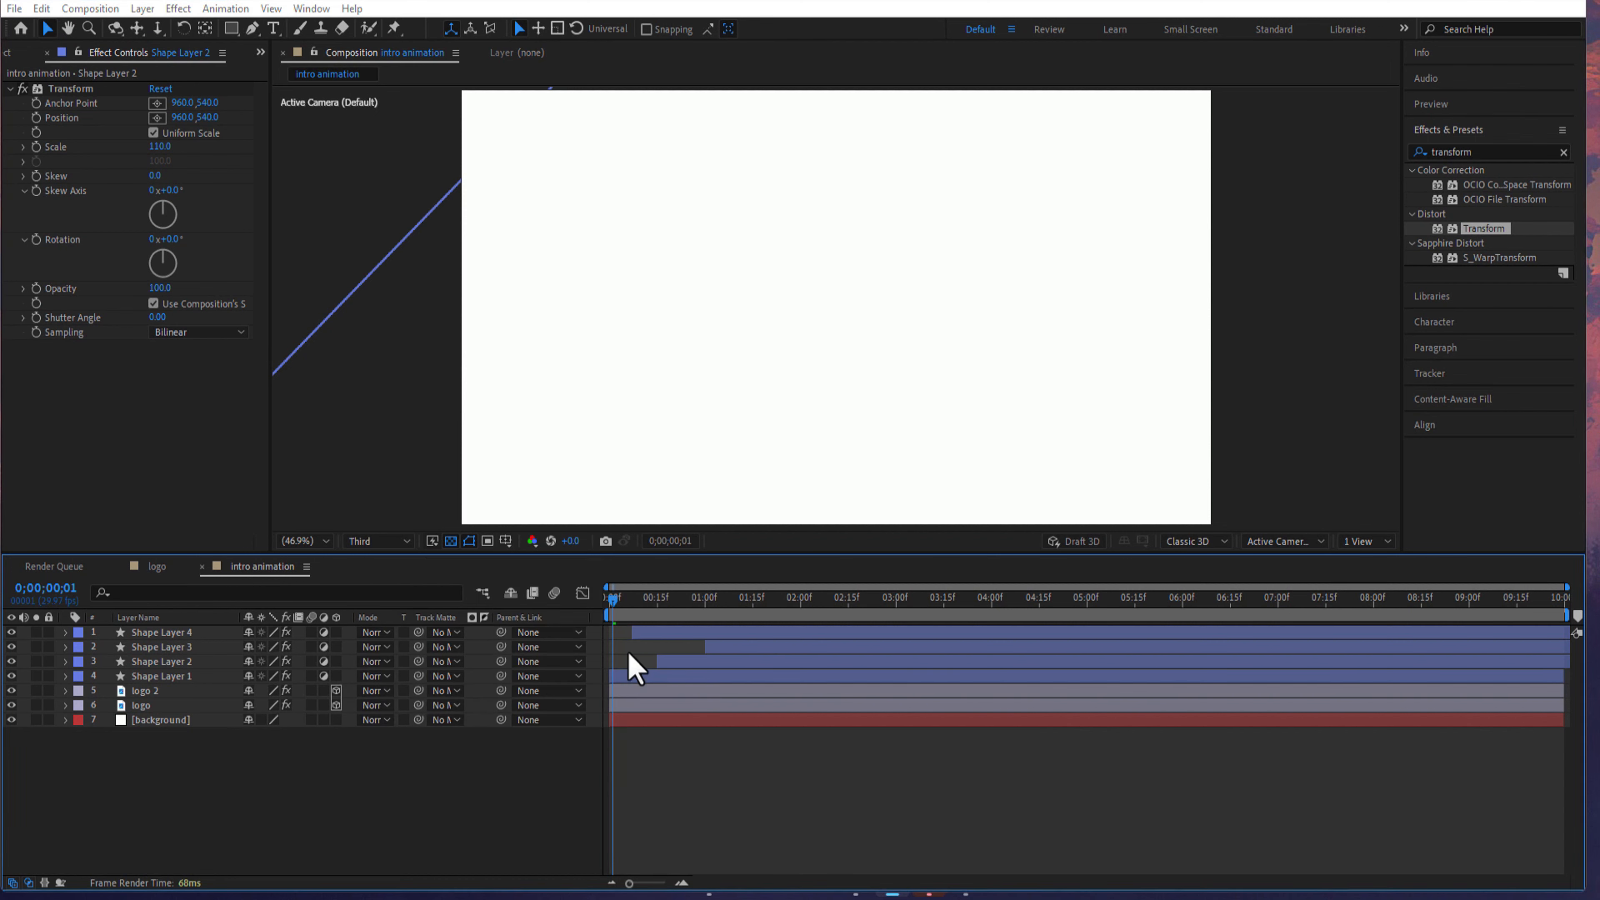
{"action": "left_click", "coordinate": [964, 629]}
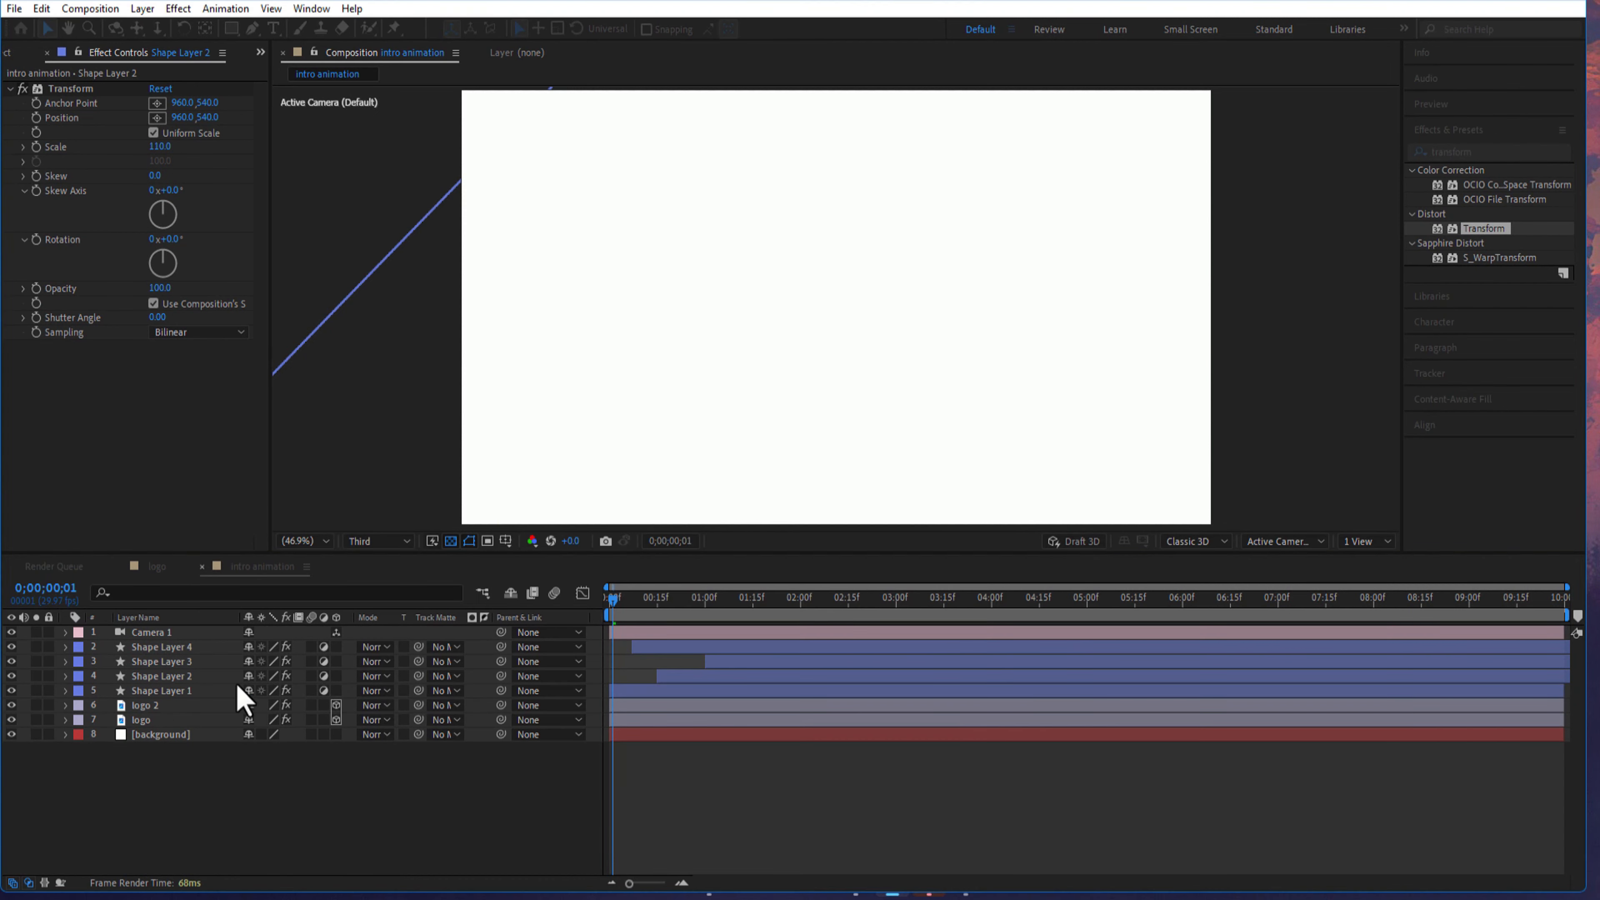
{"action": "left_click_drag", "start_coordinate": [157, 636], "coordinate": [203, 700]}
- Keyframe the camera's Position at the composition's start, and at 6 seconds set its Z value to -2800
{"action": "key", "text": "p"}
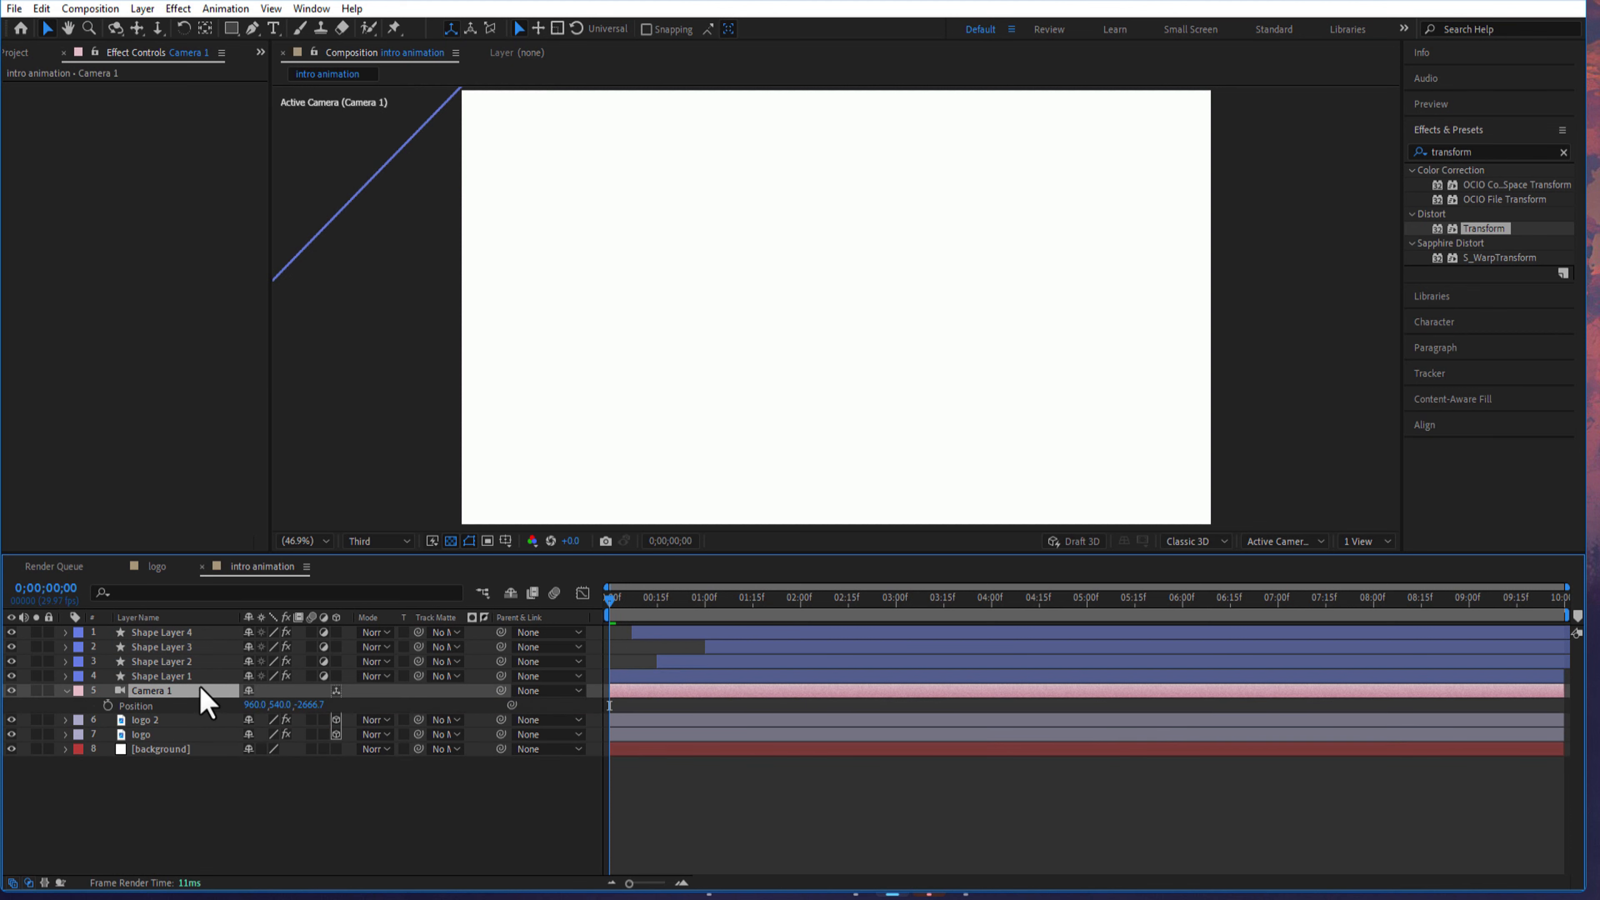
{"action": "key", "text": "alt+shift+p"}
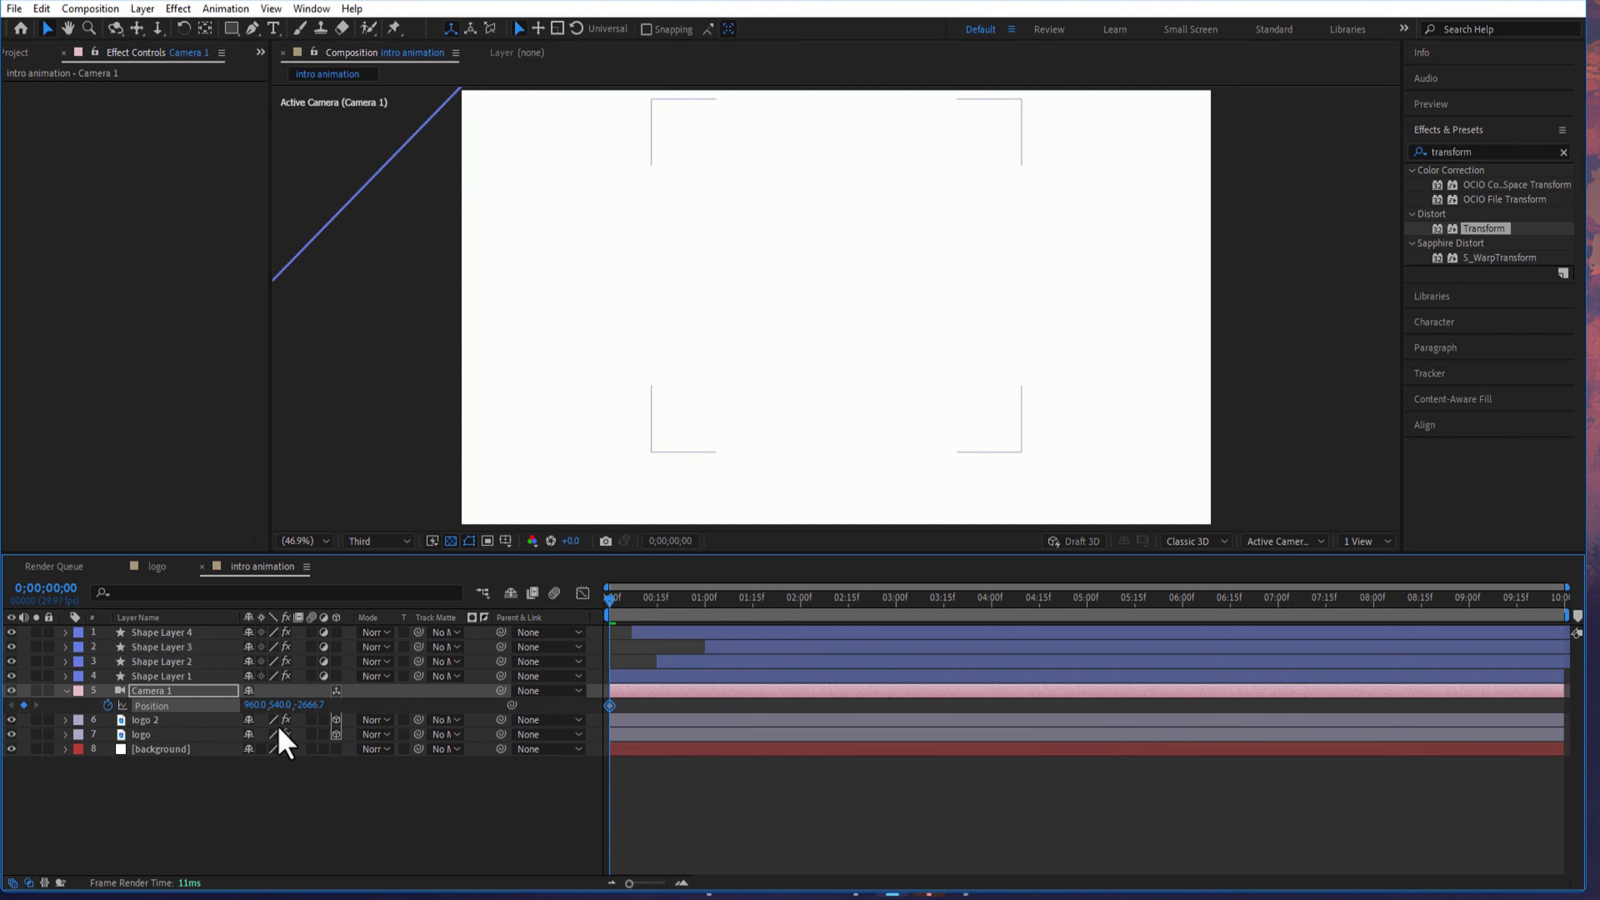
{"action": "left_click_drag", "start_coordinate": [615, 606], "coordinate": [1184, 624]}
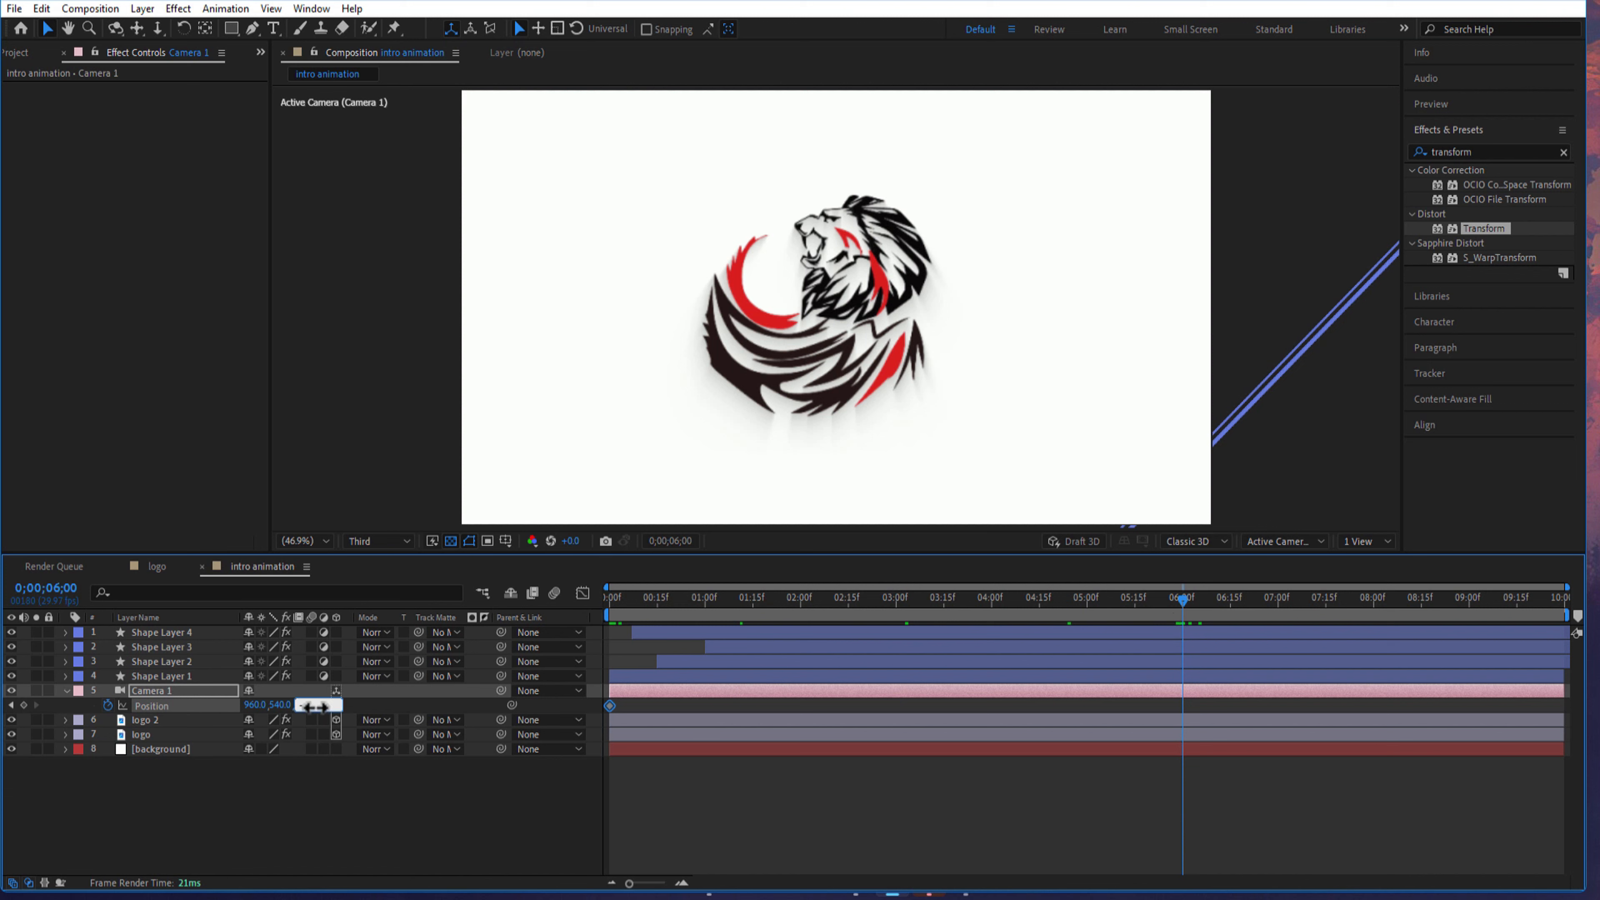
{"action": "key", "text": "Return"}
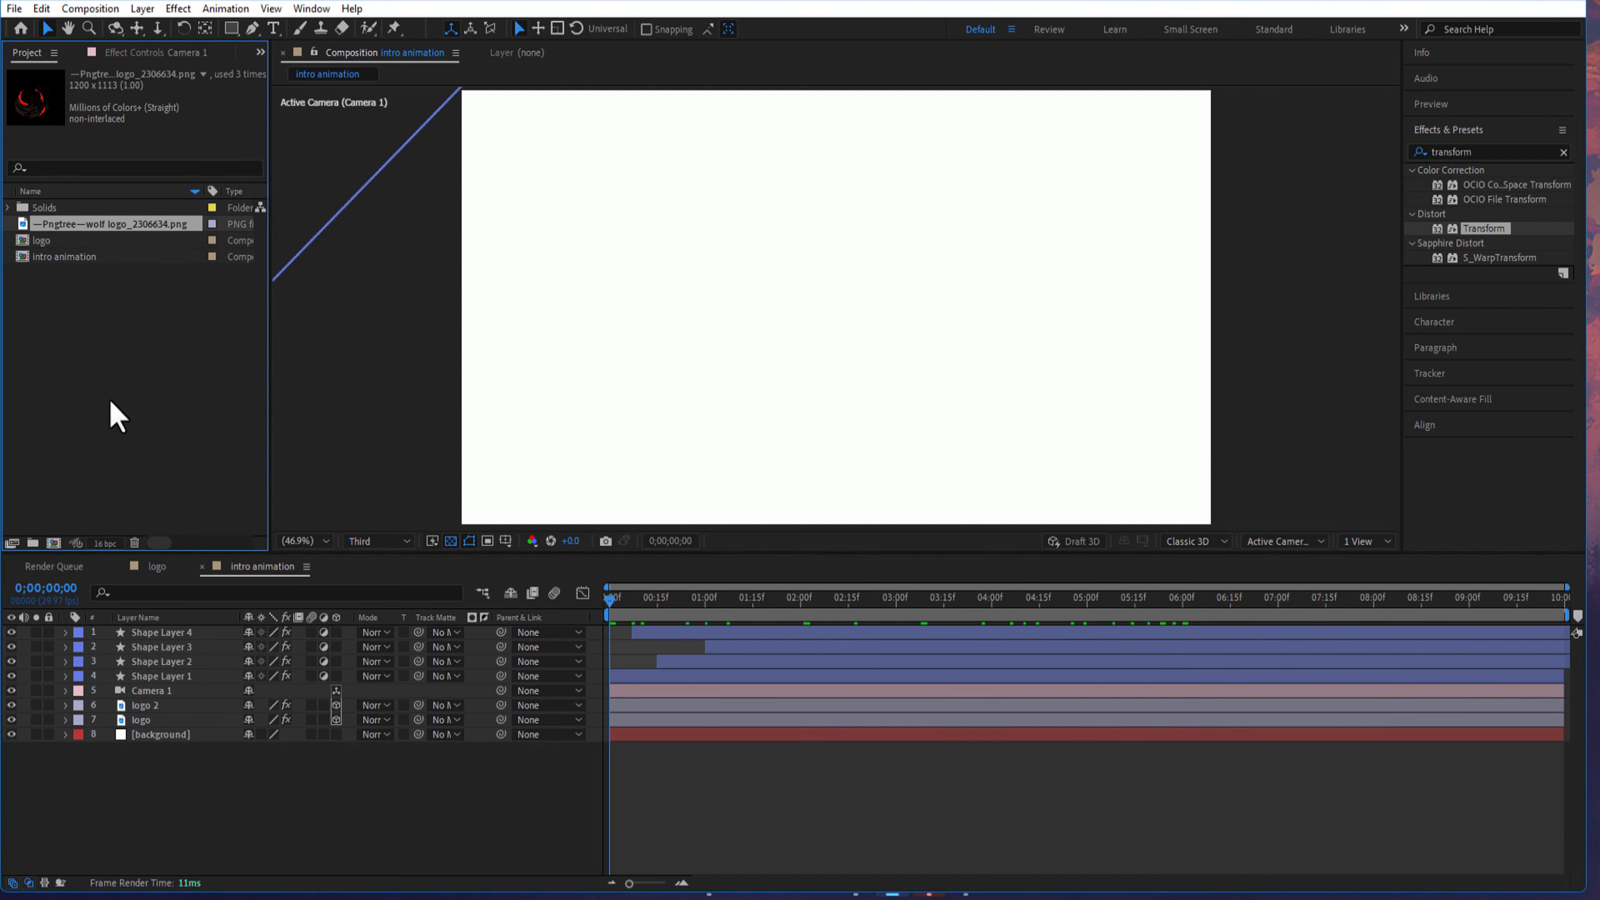
- Import the lens flare ray .mov footage and add it as the top layer of the intro animation composition
{"action": "right_click", "coordinate": [117, 404]}
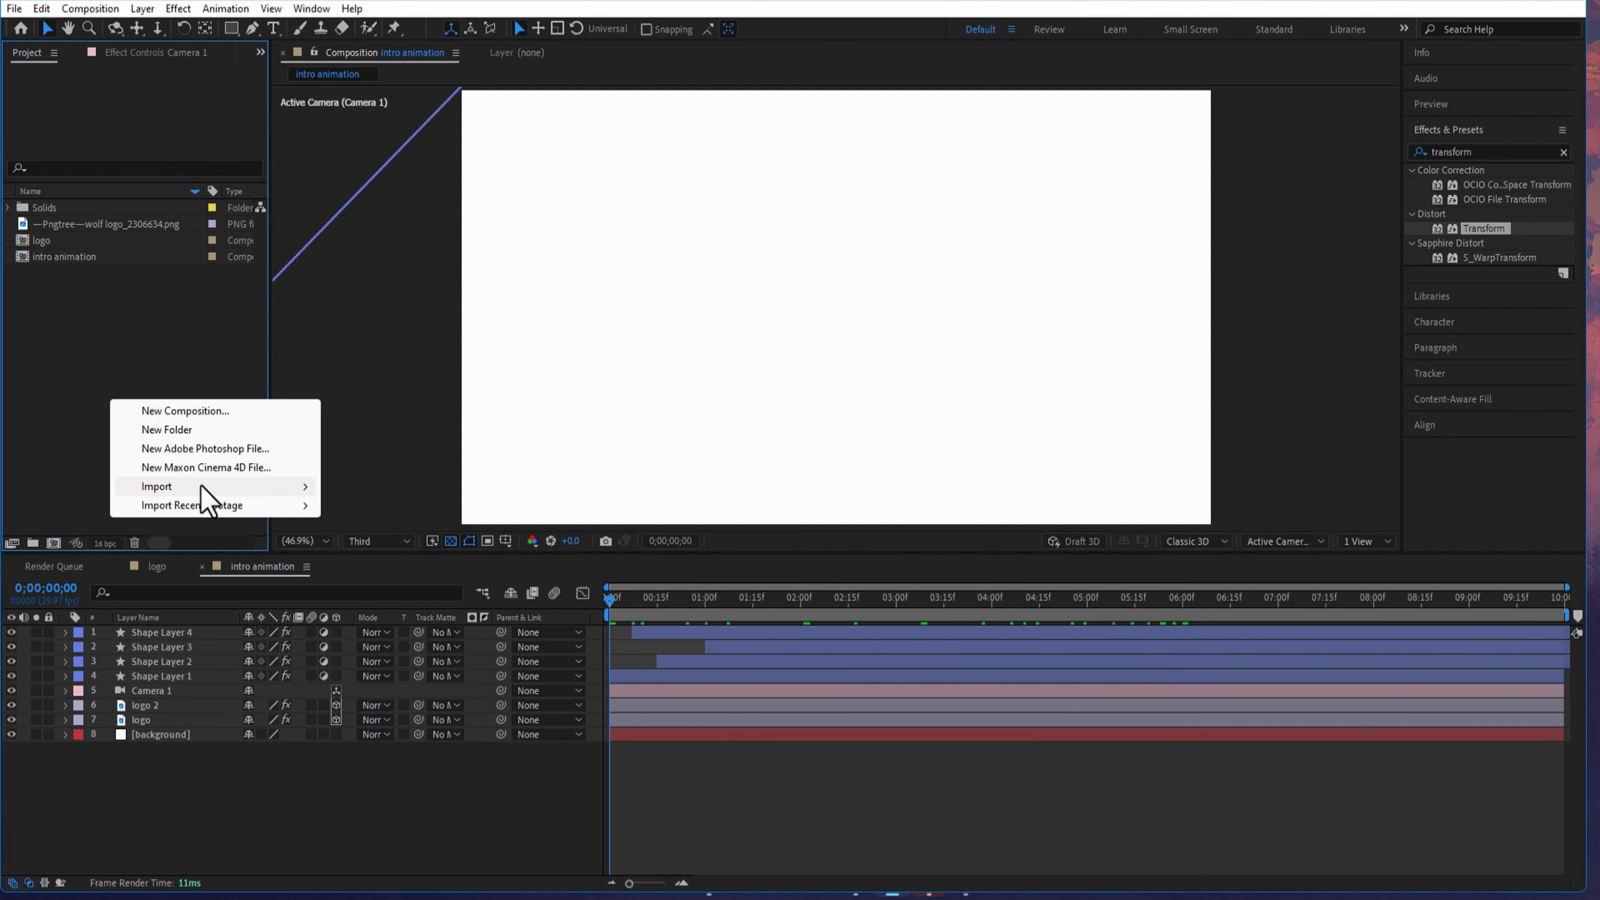
{"action": "left_click", "coordinate": [102, 278]}
{"action": "left_click_drag", "start_coordinate": [163, 573], "coordinate": [170, 634]}
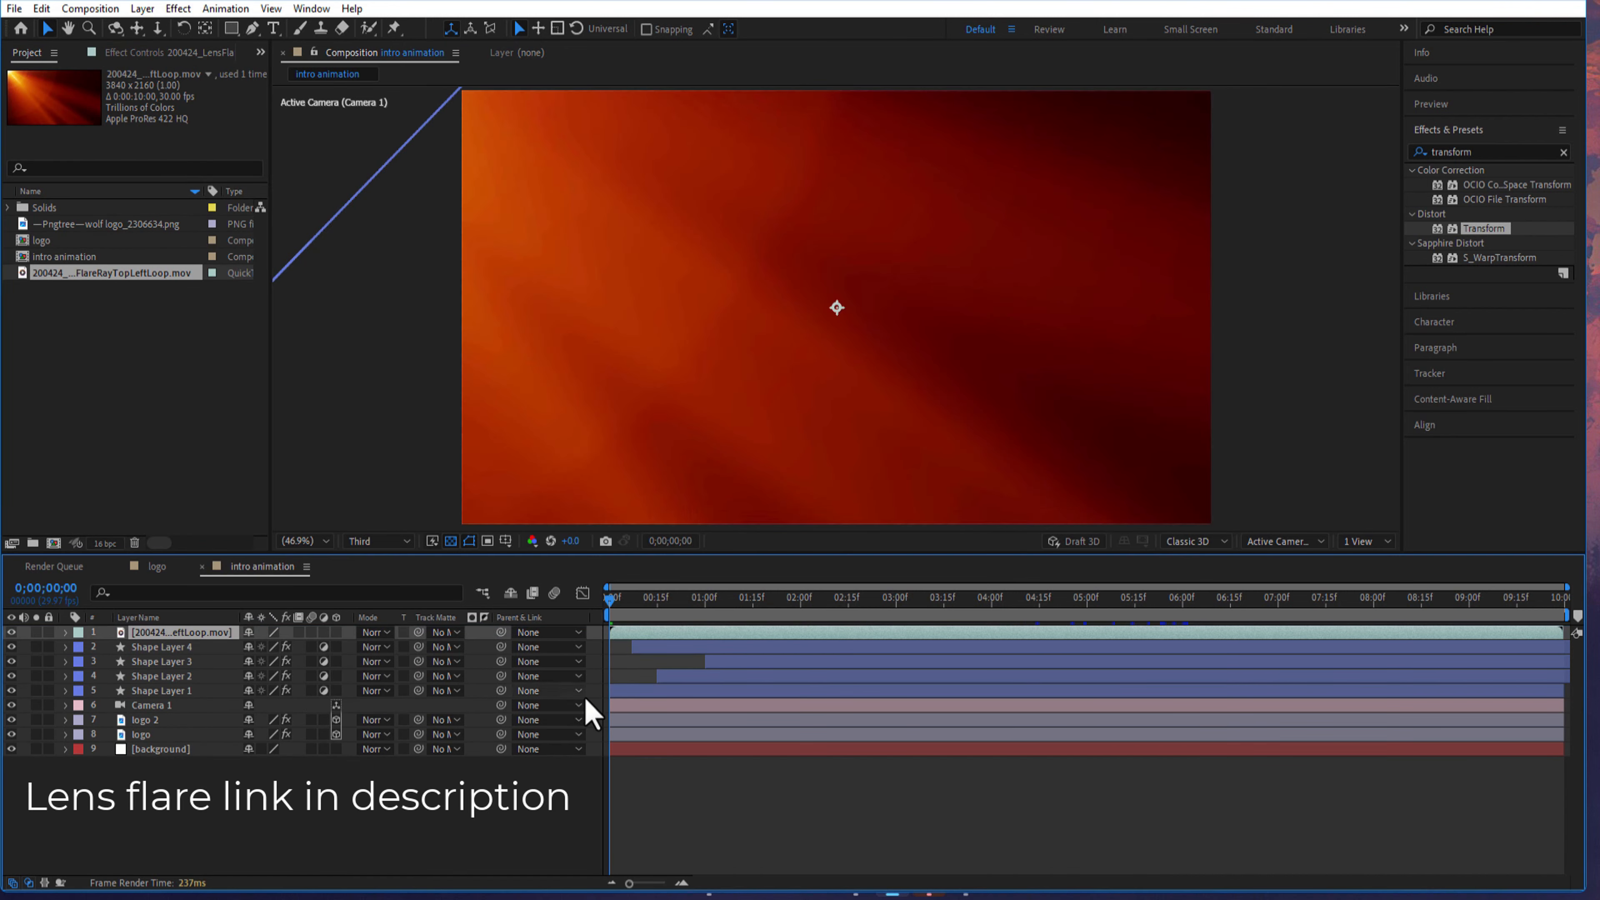
- Set the lens flare layer's blending mode to Screen and preview the animation
{"action": "left_click", "coordinate": [376, 632]}
{"action": "left_click", "coordinate": [443, 359]}
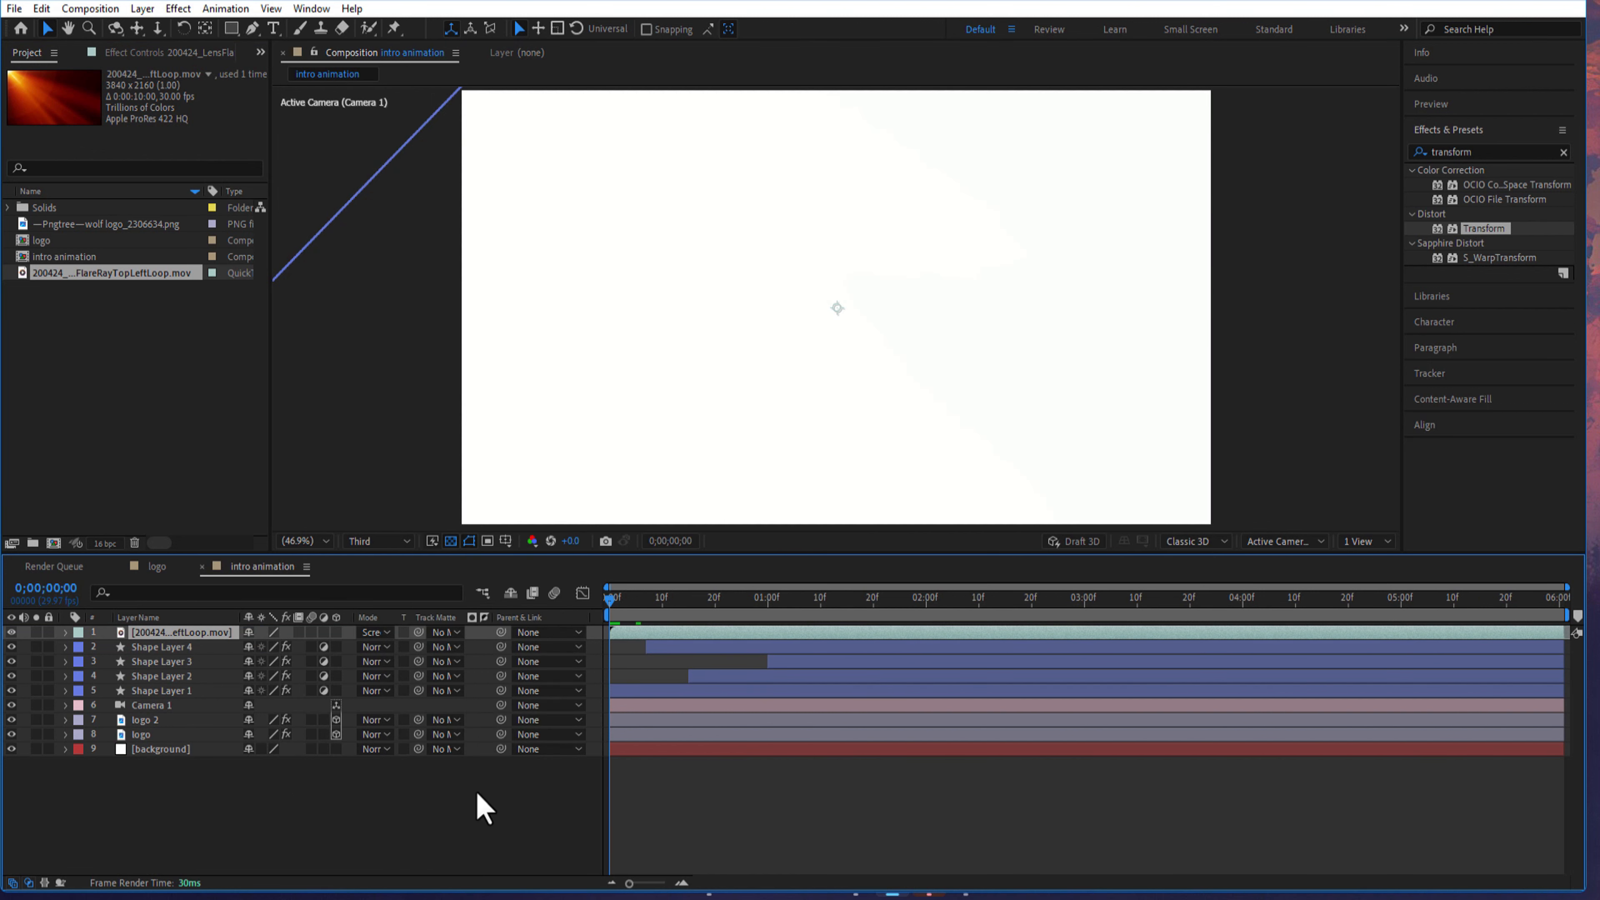
{"action": "key", "text": "space"}
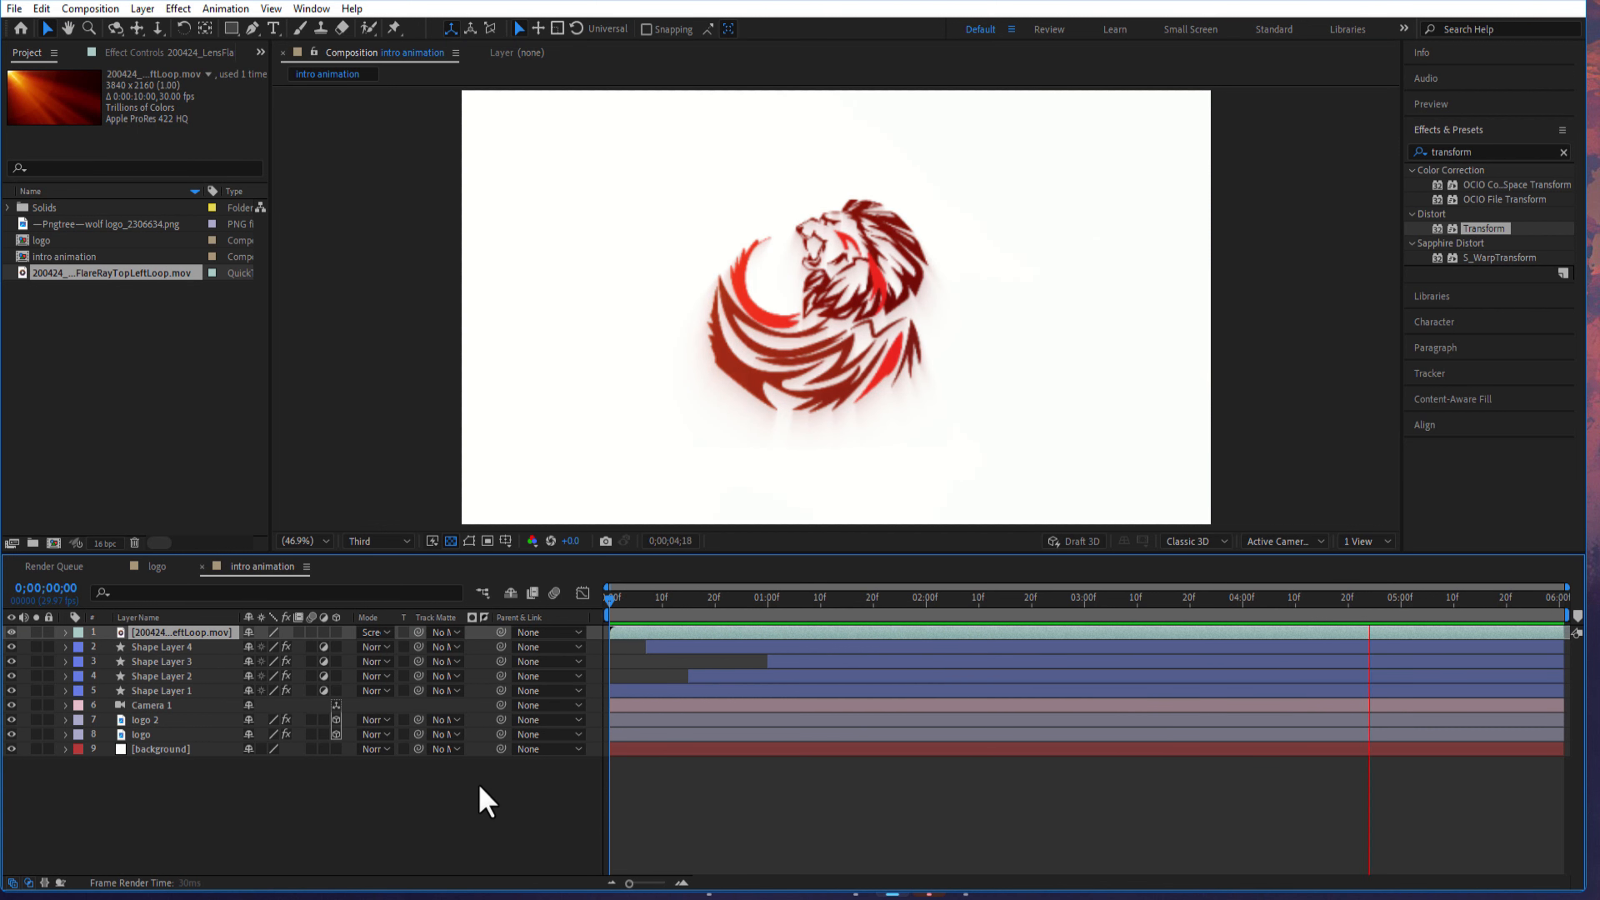
- Lower the lens flare layer's Opacity to 50% and play back the animation
{"action": "key", "text": "t"}
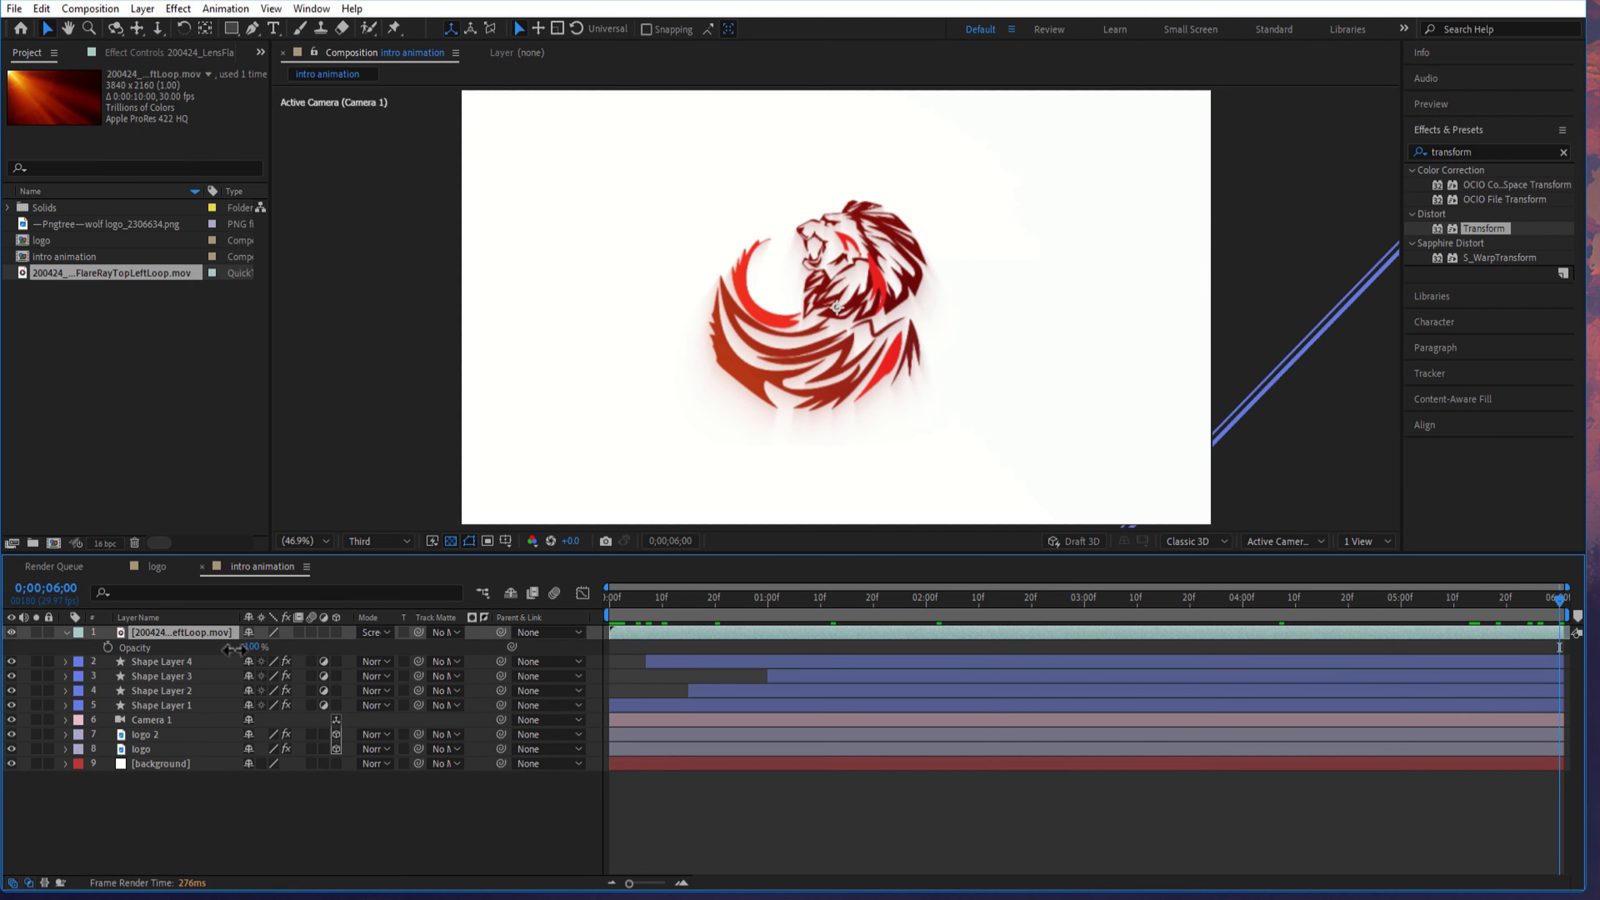
{"action": "left_click_drag", "start_coordinate": [251, 646], "coordinate": [189, 657]}
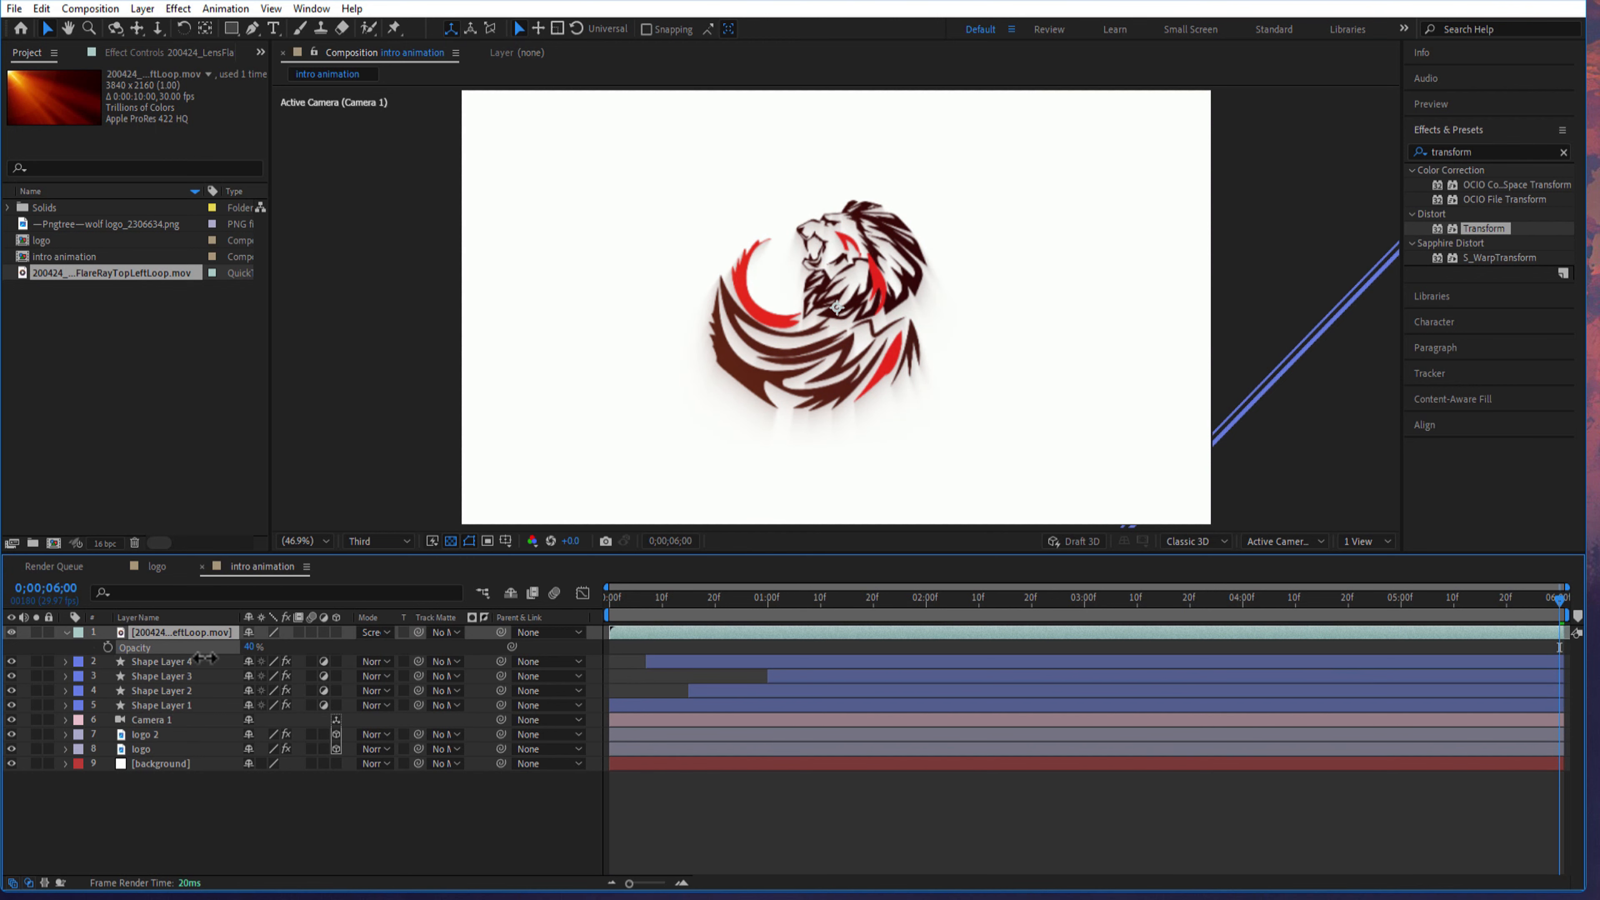
{"action": "key", "text": "space"}
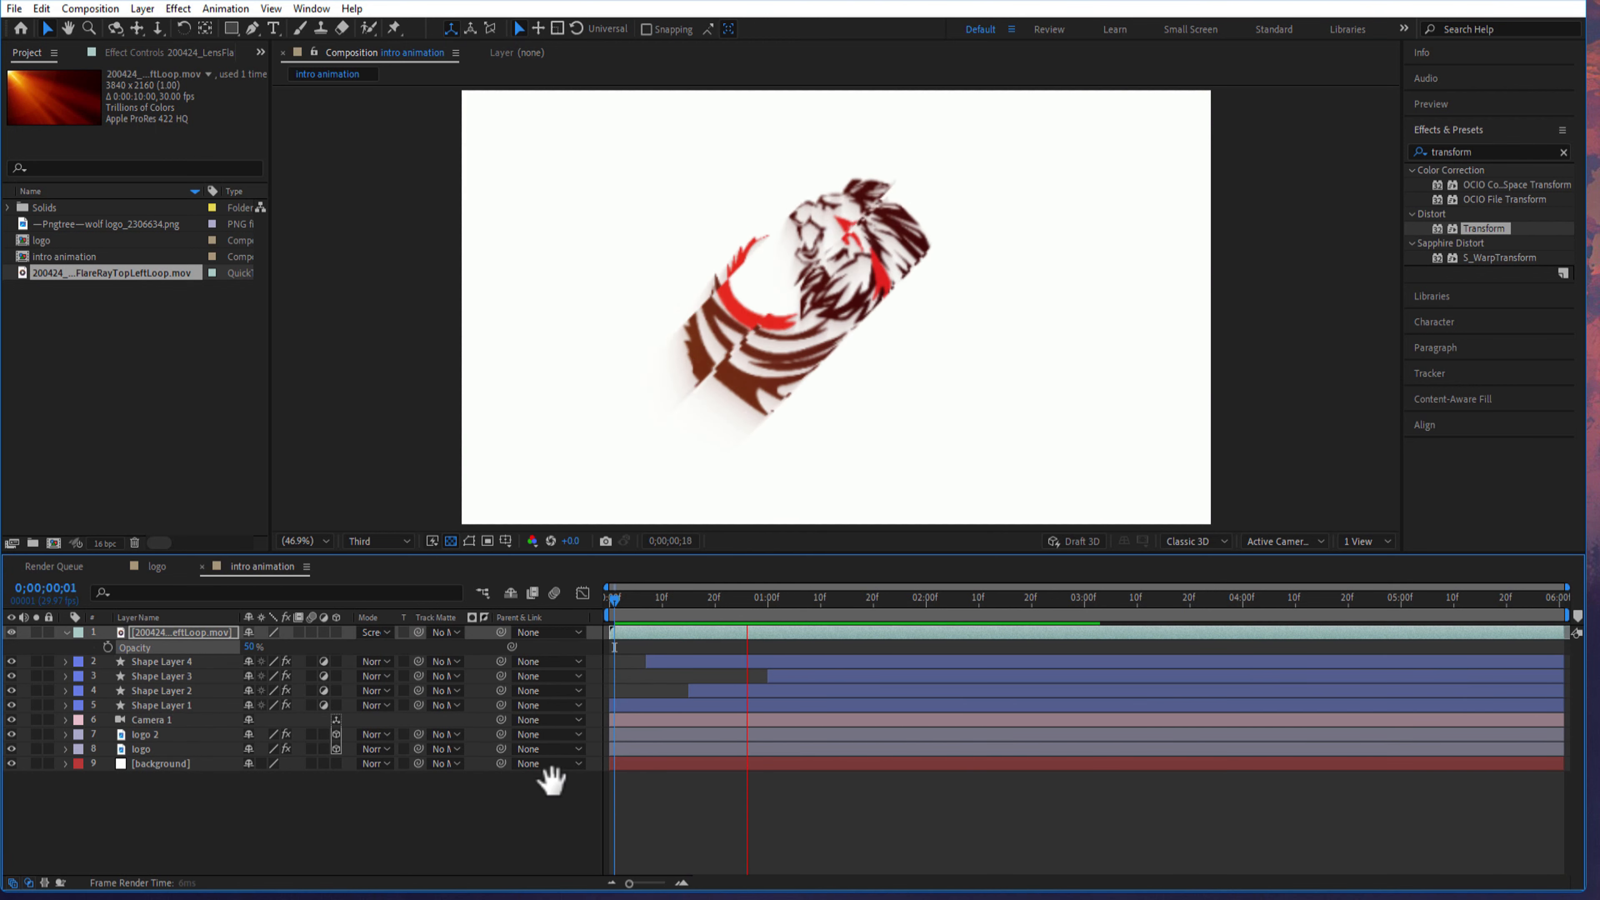